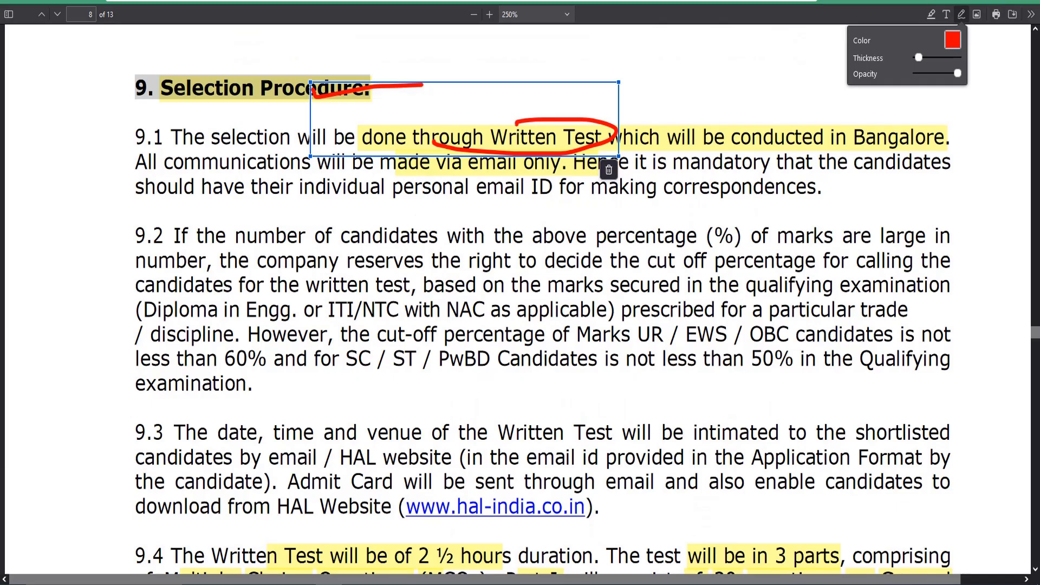
# Step: In paragraph 9.1, underline "be conducted", circle "in Bangalore" and draw an arrow to it in red ink
pyautogui.scroll(2, 684, 245)
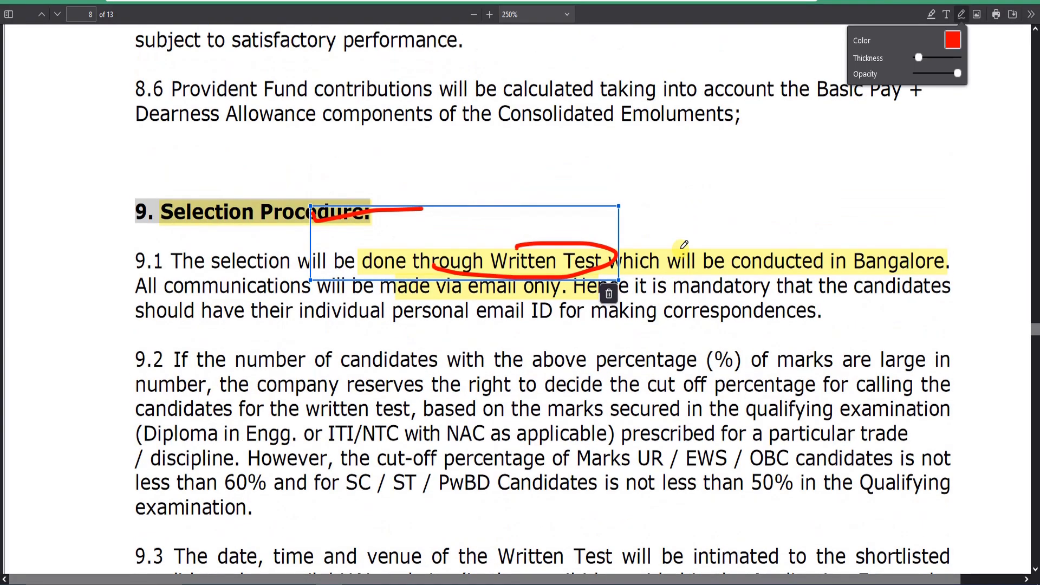
pyautogui.click(701, 280)
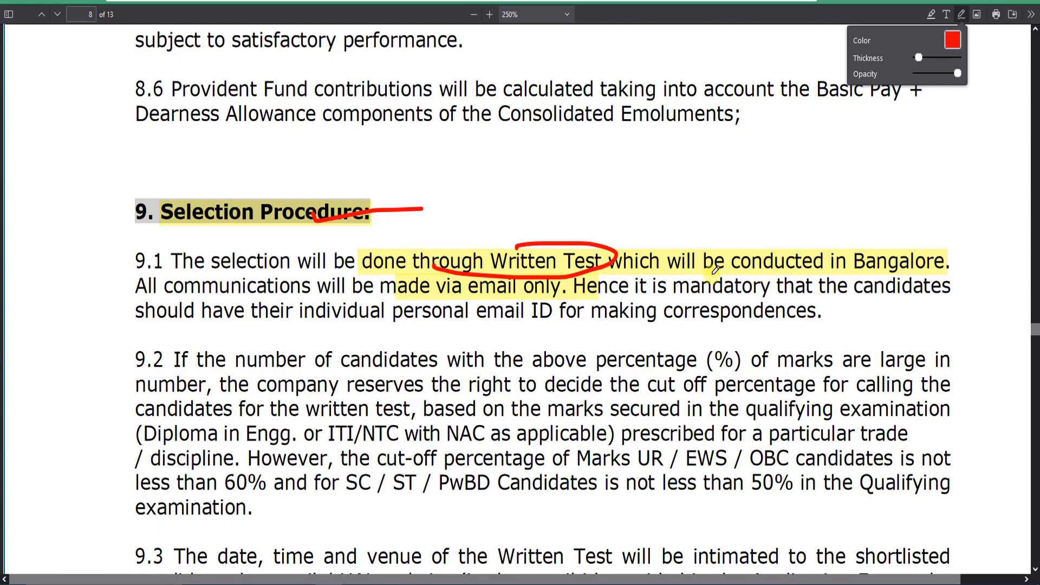
pyautogui.moveTo(704, 276)
pyautogui.mouseDown()
pyautogui.moveTo(827, 282)
pyautogui.moveTo(940, 259)
pyautogui.moveTo(818, 269)
pyautogui.mouseUp()
pyautogui.moveTo(905, 165); pyautogui.dragTo(910, 156)
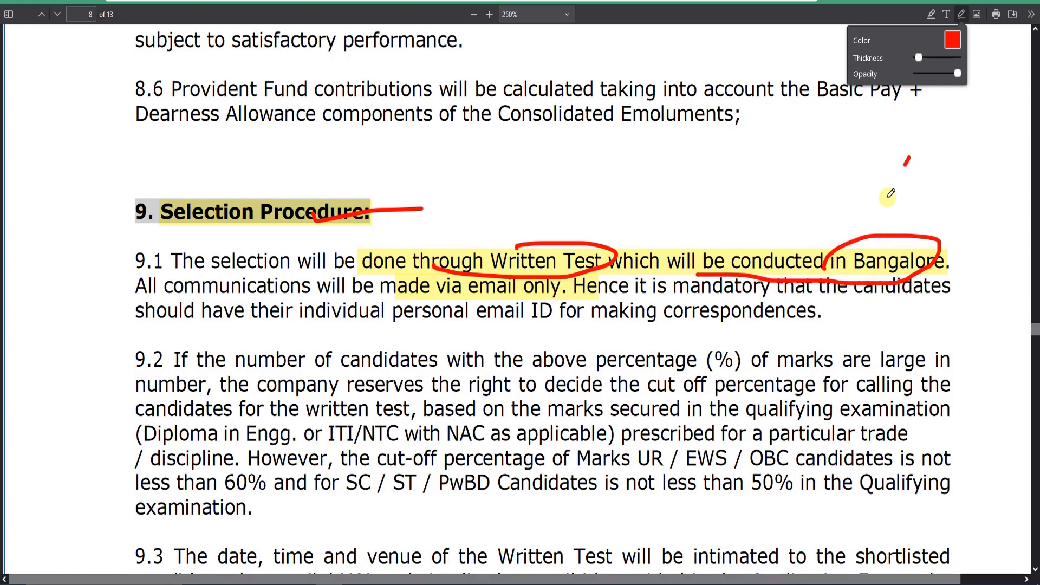
pyautogui.moveTo(887, 197); pyautogui.dragTo(886, 202)
pyautogui.moveTo(877, 193); pyautogui.dragTo(909, 202)
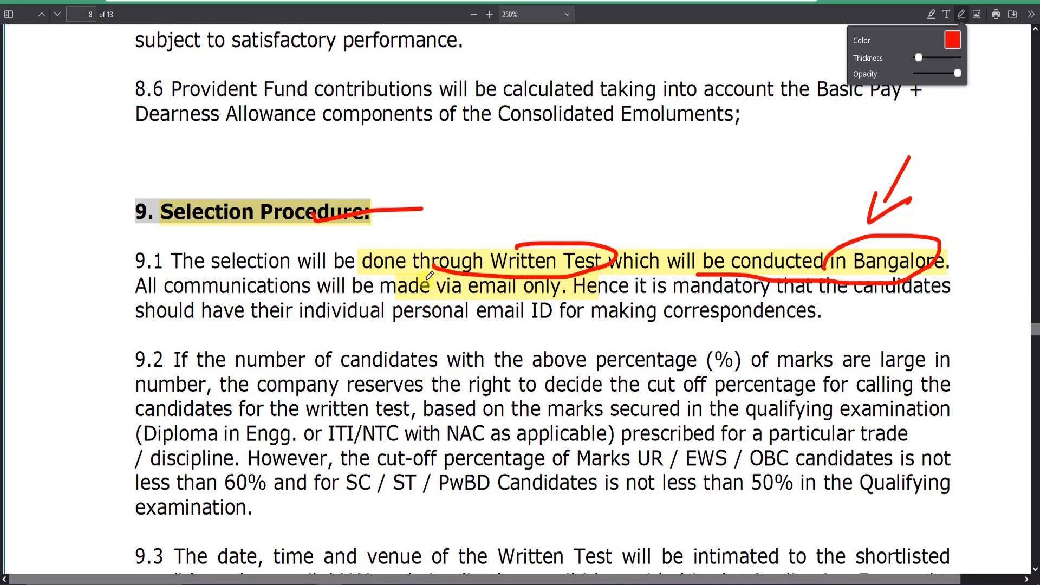
# Step: Circle "via email only" in paragraph 9.1 in red and draw a small freehand mark just below, above "candidates"
pyautogui.moveTo(422, 277)
pyautogui.mouseDown()
pyautogui.moveTo(499, 310)
pyautogui.moveTo(542, 267)
pyautogui.moveTo(448, 290)
pyautogui.mouseUp()
pyautogui.moveTo(317, 355); pyautogui.dragTo(362, 340)
pyautogui.moveTo(342, 336); pyautogui.dragTo(390, 353)
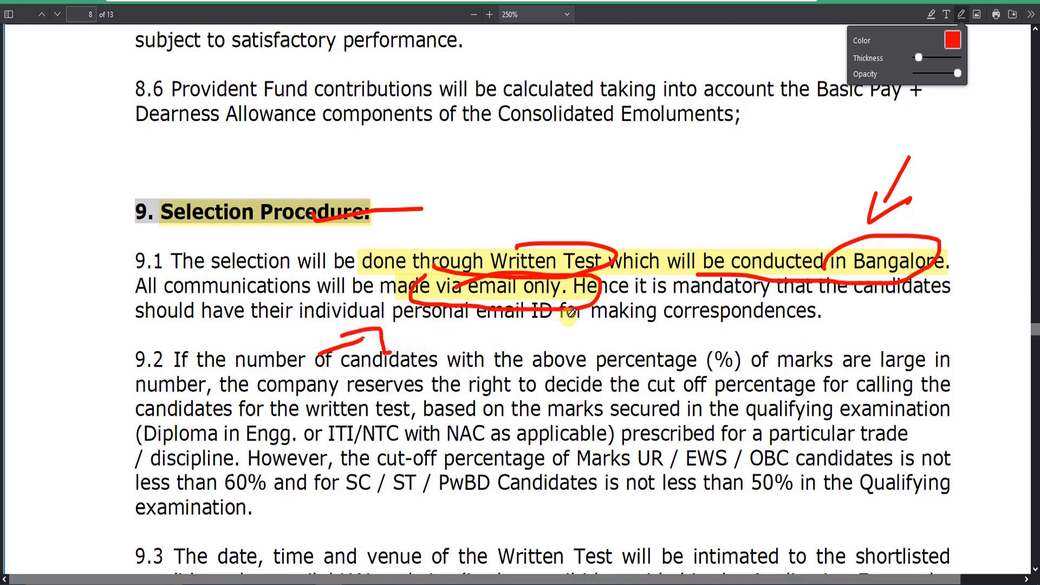
# Step: In paragraph 9.4, mark the "2 ½ hours" test duration with red strokes and circle "3 parts"
pyautogui.scroll(-6, 474, 301)
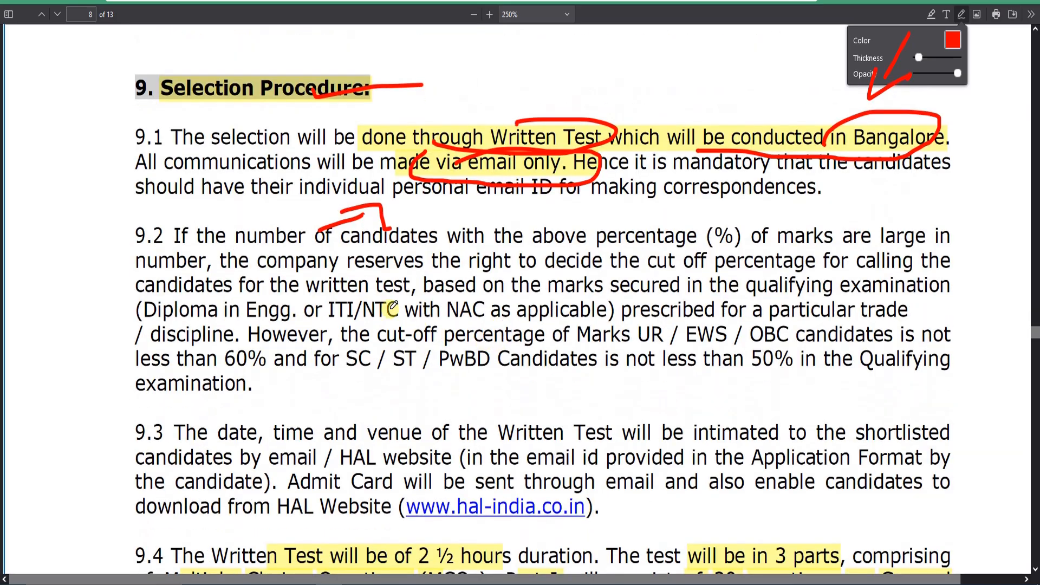
pyautogui.scroll(-2, 383, 289)
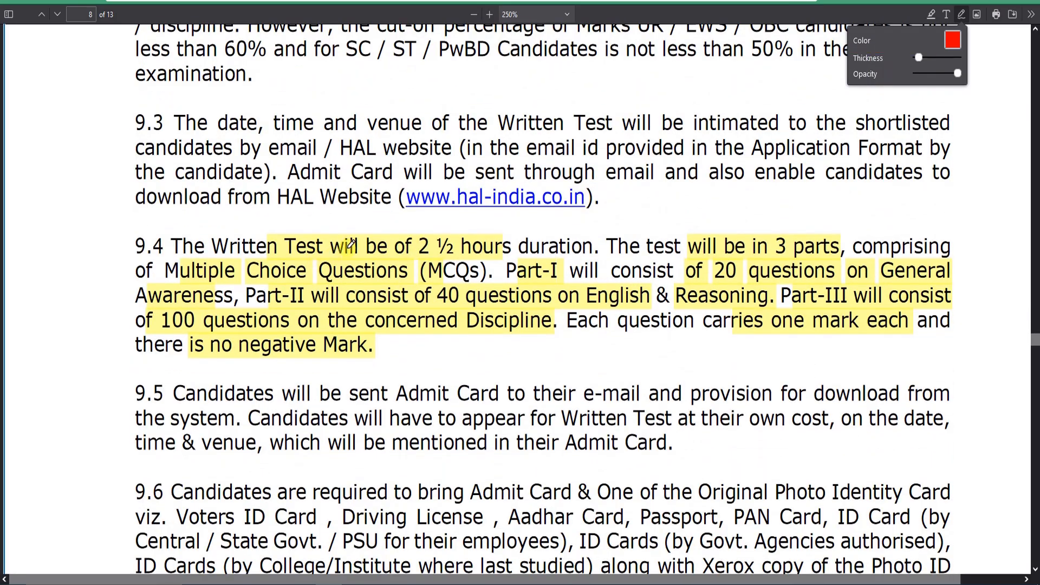
pyautogui.moveTo(351, 239)
pyautogui.mouseDown()
pyautogui.moveTo(369, 245)
pyautogui.moveTo(439, 223)
pyautogui.mouseUp()
pyautogui.moveTo(764, 255)
pyautogui.mouseDown()
pyautogui.moveTo(835, 232)
pyautogui.moveTo(761, 255)
pyautogui.mouseUp()
pyautogui.moveTo(467, 239); pyautogui.dragTo(557, 223)
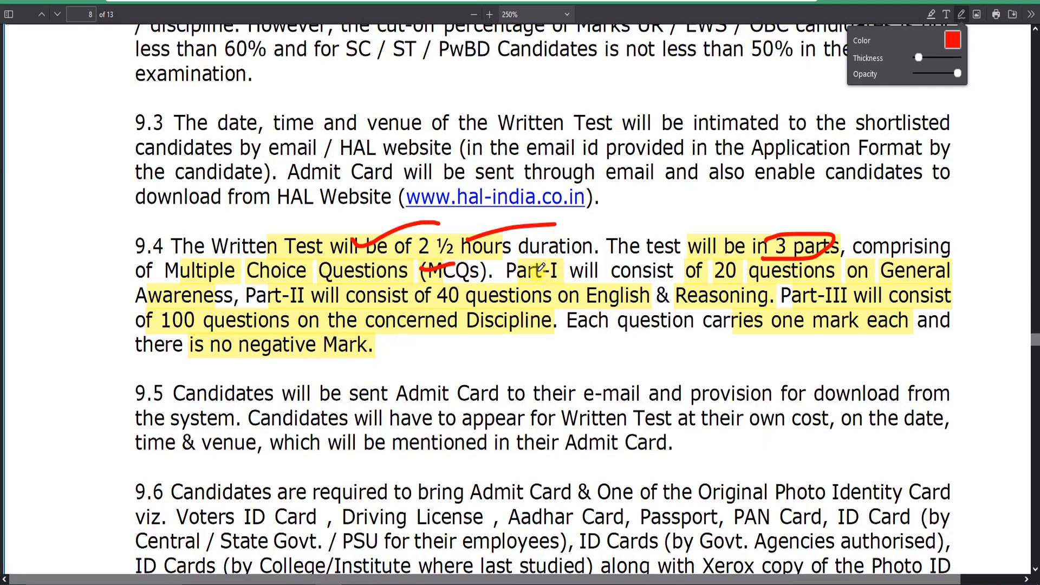
# Step: Mark the Part-I, Part-II and Part-III question counts and their subjects in paragraph 9.4 with short red strokes
pyautogui.moveTo(532, 269); pyautogui.dragTo(584, 259)
pyautogui.moveTo(707, 281); pyautogui.dragTo(750, 276)
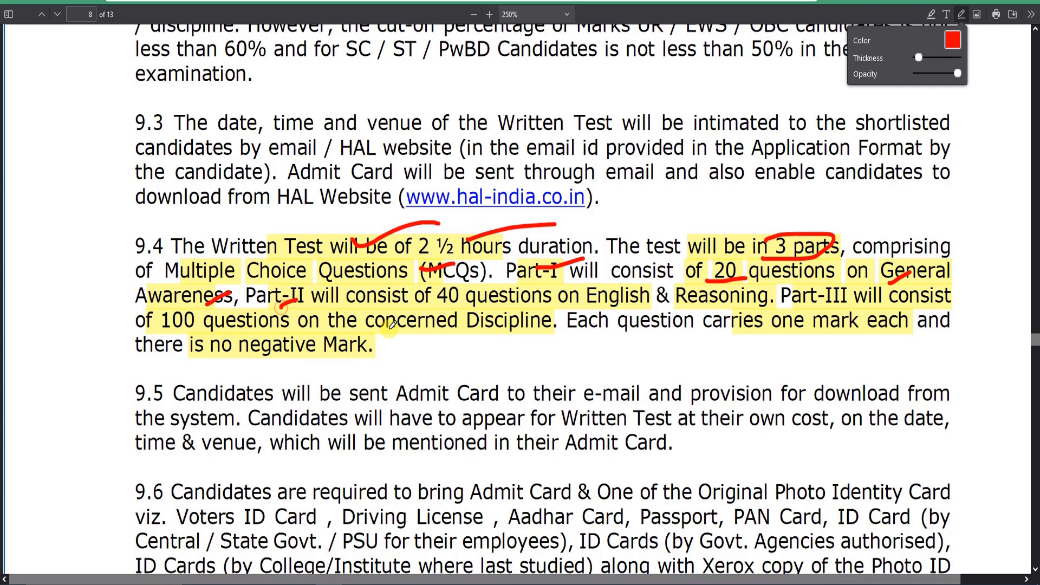
pyautogui.moveTo(659, 300); pyautogui.dragTo(698, 294)
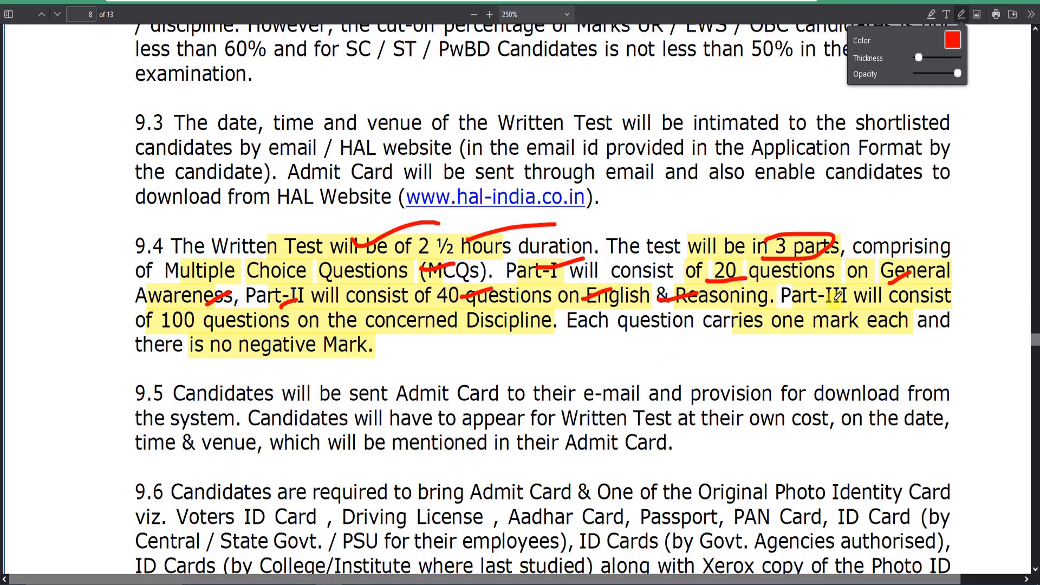
pyautogui.moveTo(823, 300); pyautogui.dragTo(865, 291)
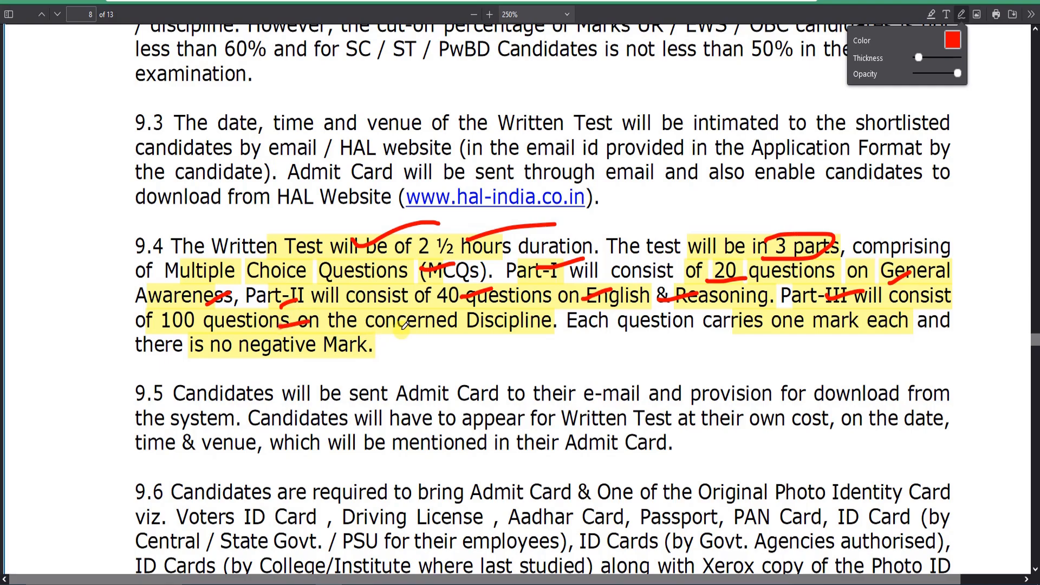
pyautogui.moveTo(441, 333); pyautogui.dragTo(528, 331)
pyautogui.moveTo(533, 330); pyautogui.dragTo(544, 330)
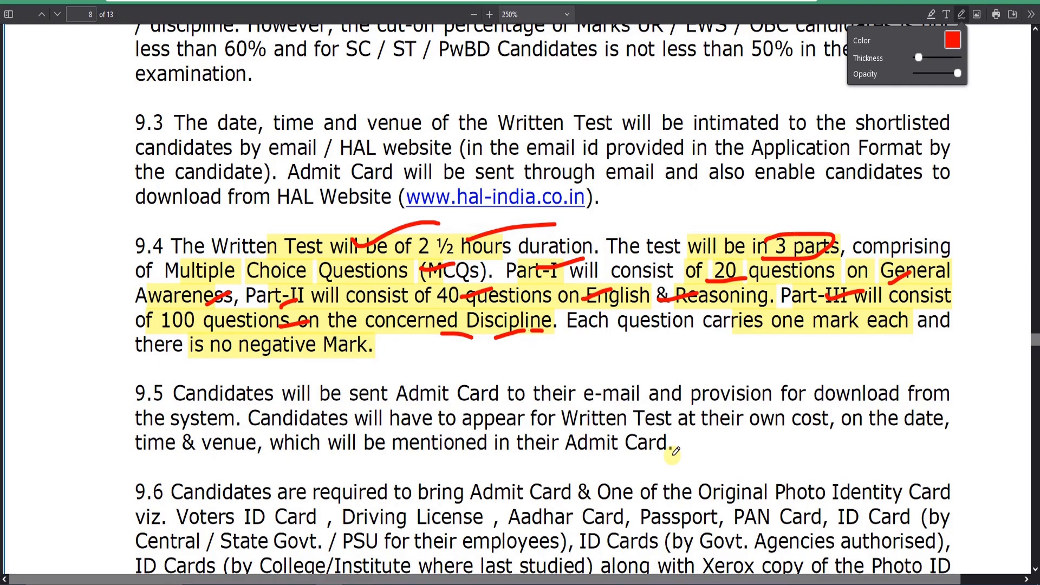
# Step: Underline "one mark" and circle "no negative Mark" in paragraph 9.4, adding freehand red strokes beneath the discipline text and over paragraph 9.5
pyautogui.moveTo(403, 354); pyautogui.dragTo(428, 349)
pyautogui.moveTo(465, 363); pyautogui.dragTo(548, 343)
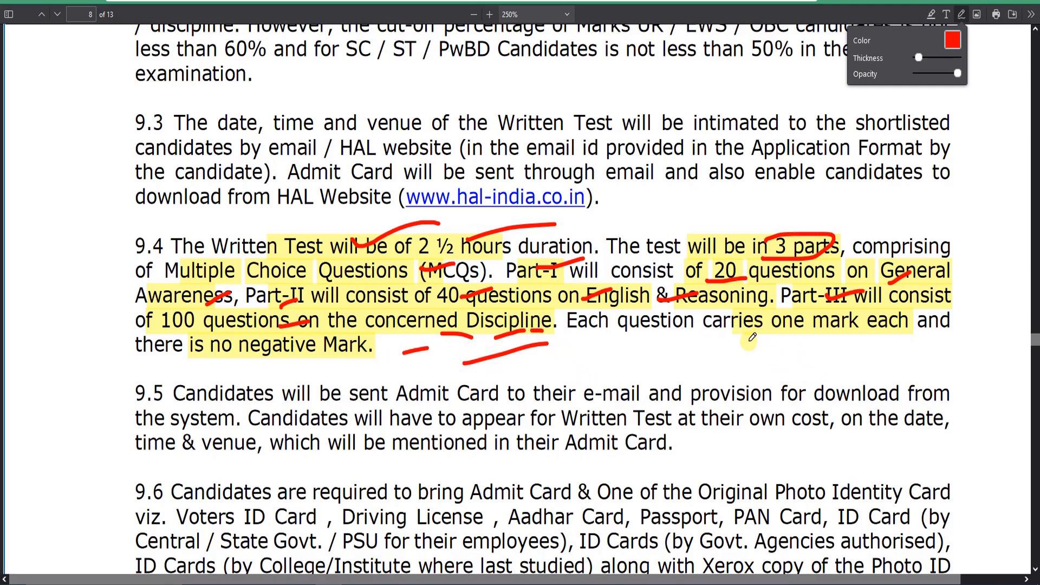
pyautogui.moveTo(748, 343); pyautogui.dragTo(810, 328)
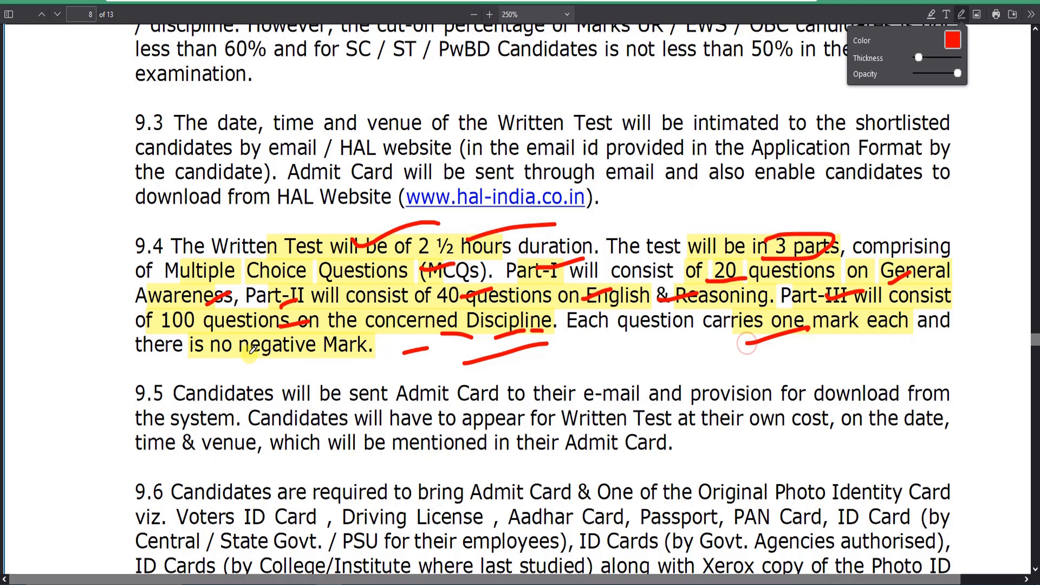
pyautogui.moveTo(216, 329)
pyautogui.mouseDown()
pyautogui.moveTo(328, 360)
pyautogui.moveTo(386, 336)
pyautogui.moveTo(202, 337)
pyautogui.mouseUp()
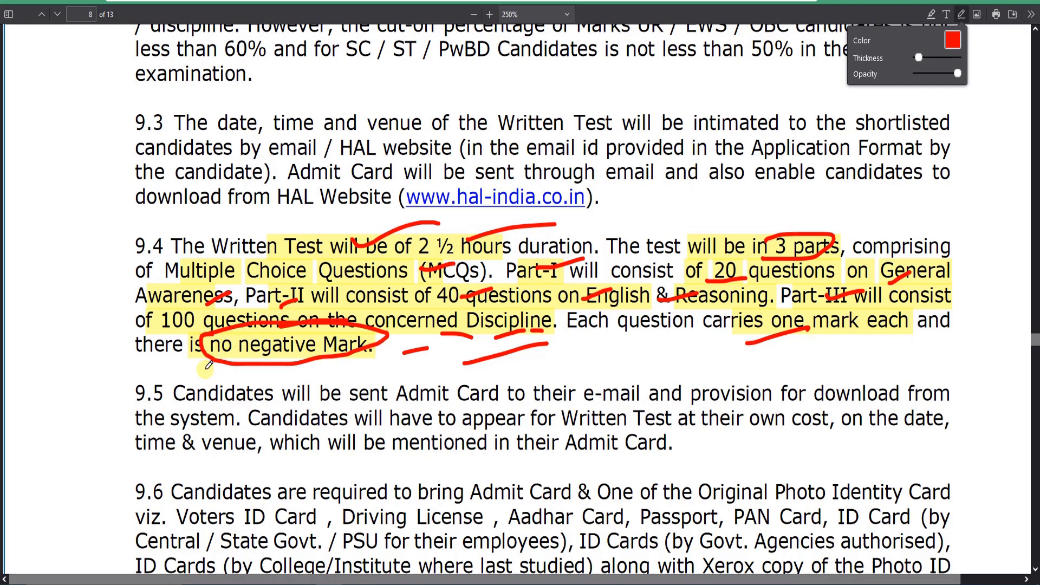
pyautogui.moveTo(149, 407)
pyautogui.mouseDown()
pyautogui.moveTo(199, 392)
pyautogui.moveTo(226, 422)
pyautogui.mouseUp()
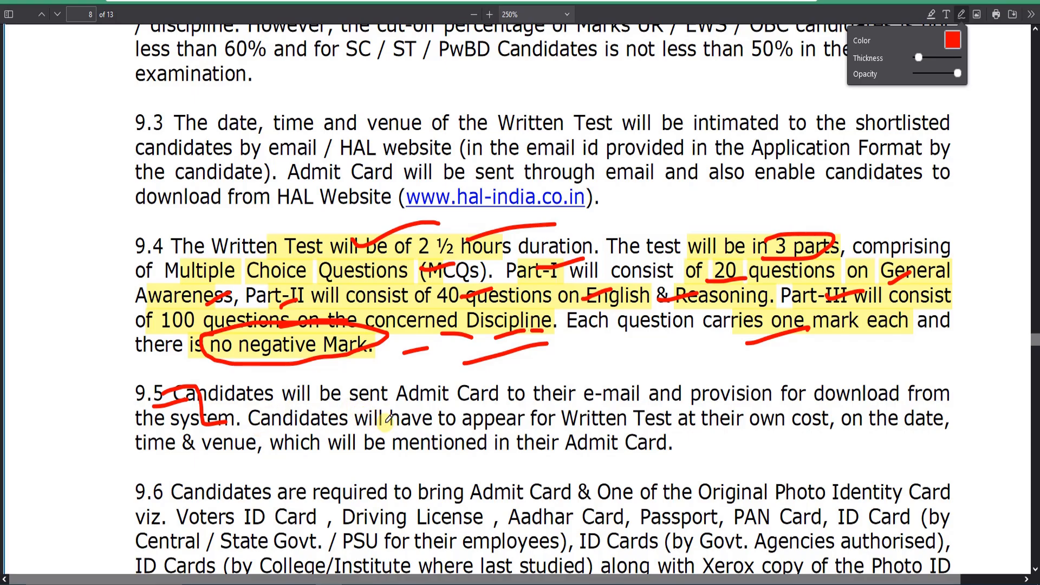
# Step: In section 11, tick the "How to apply" heading, mark "apply", and bracket the 14-08-2024 and 28-08-2024 application dates in red
pyautogui.scroll(-5, 379, 426)
pyautogui.scroll(-15, 403, 428)
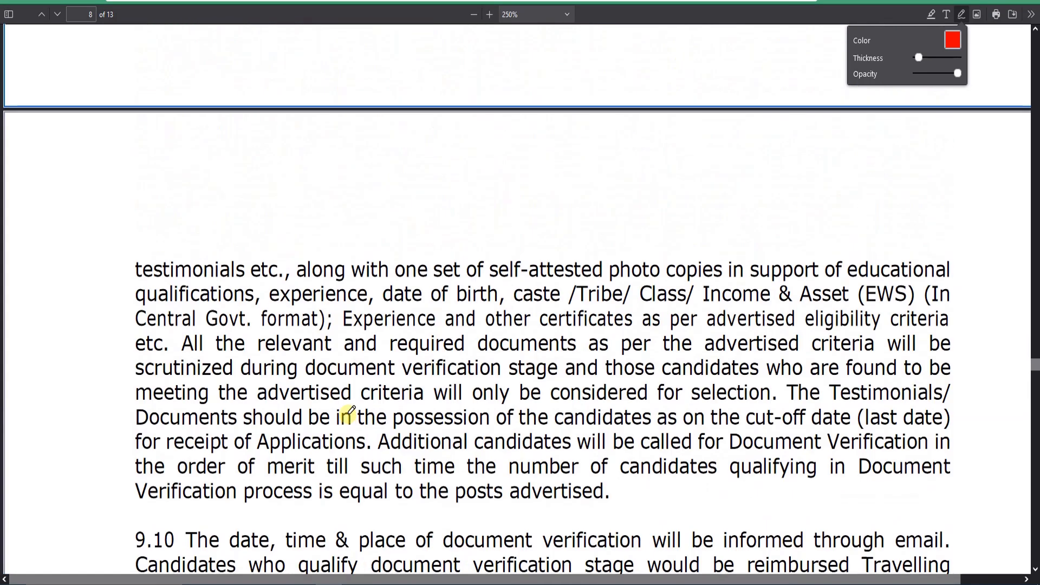
pyautogui.scroll(-15, 355, 407)
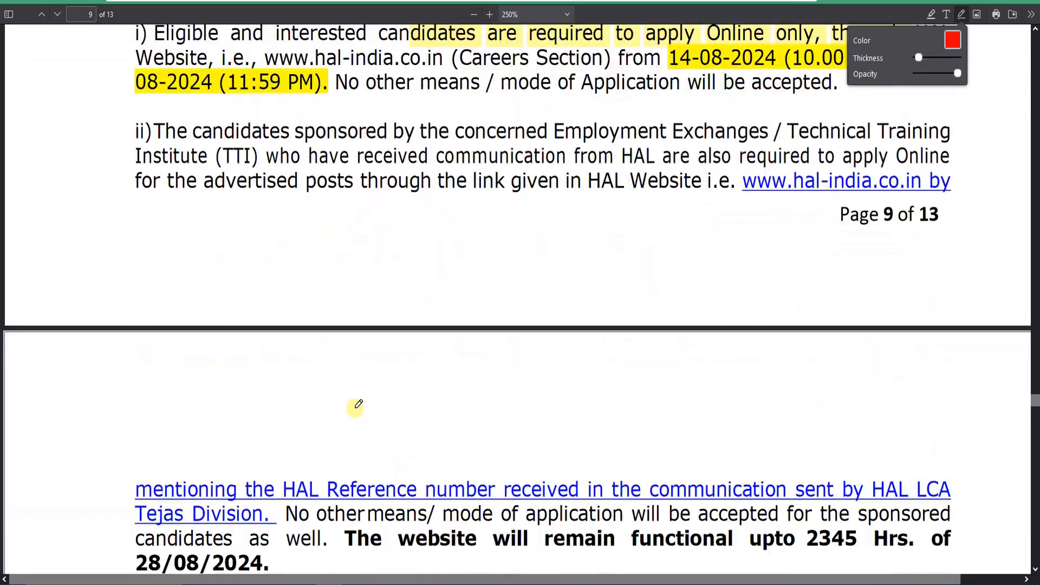
pyautogui.scroll(4, 316, 356)
pyautogui.moveTo(293, 187); pyautogui.dragTo(458, 149)
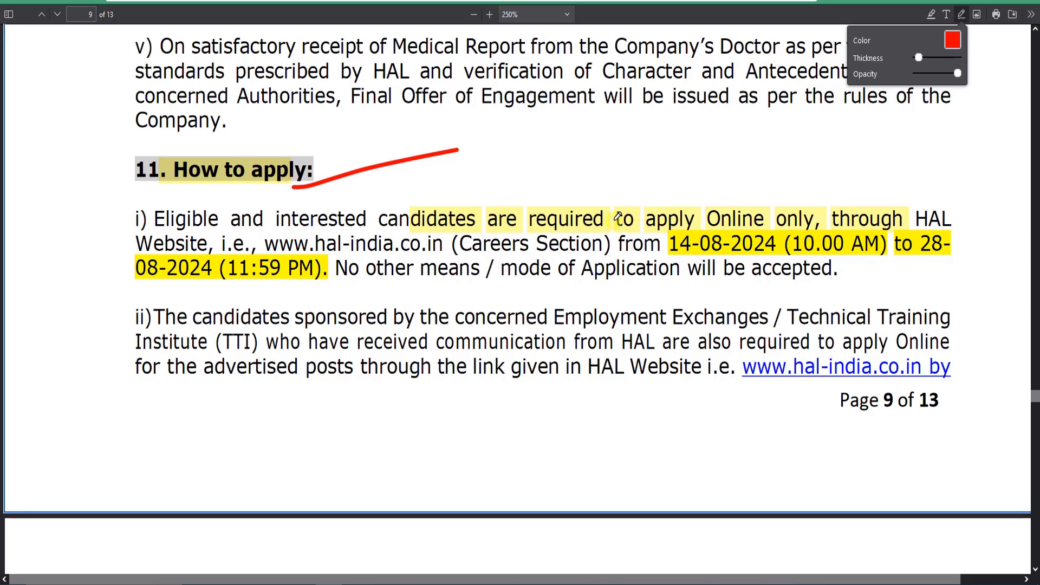
pyautogui.moveTo(681, 228)
pyautogui.mouseDown()
pyautogui.moveTo(653, 259)
pyautogui.moveTo(722, 267)
pyautogui.mouseUp()
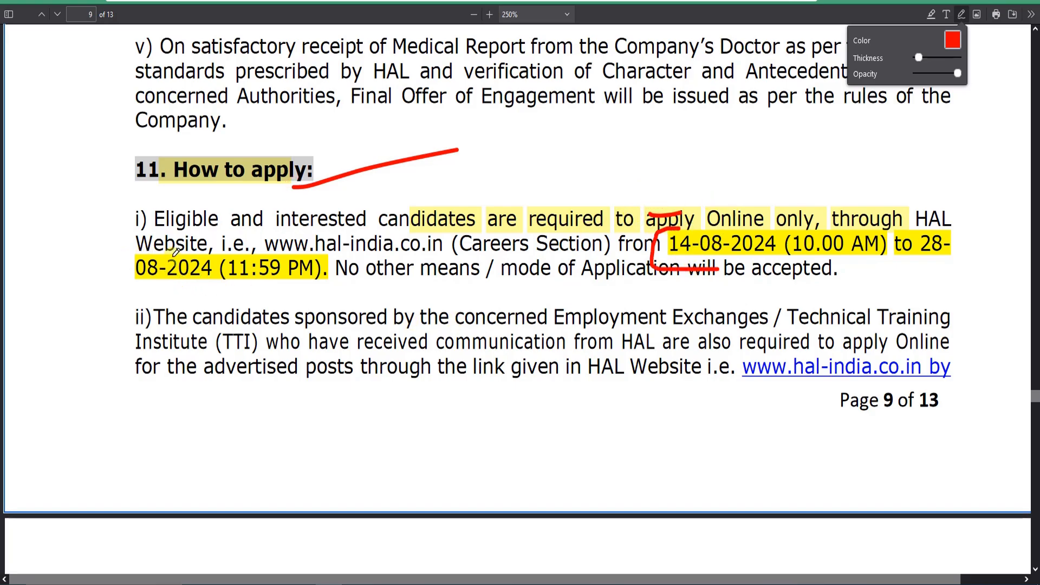
pyautogui.moveTo(918, 230); pyautogui.dragTo(959, 265)
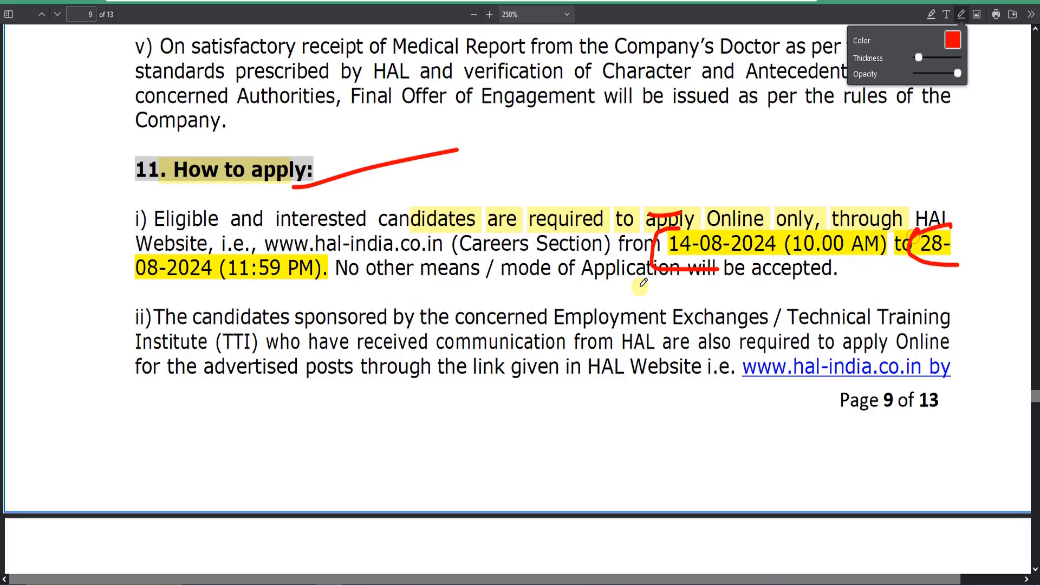
# Step: Underline "eligible", "one post only", "which" and "she is most" in point iii on page 10 in red
pyautogui.scroll(-10, 593, 267)
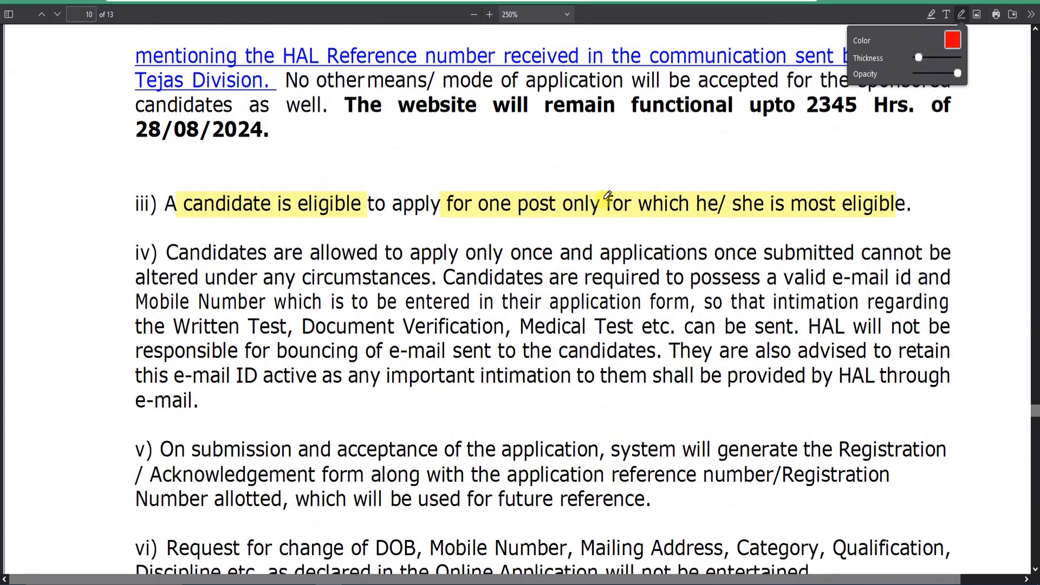
pyautogui.scroll(1, 608, 195)
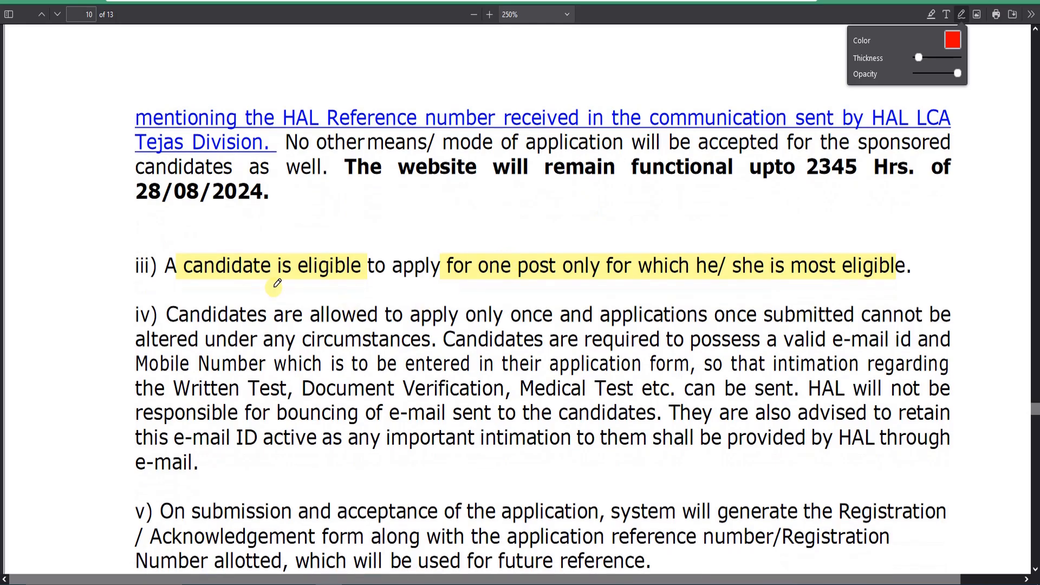
pyautogui.moveTo(287, 282); pyautogui.dragTo(319, 281)
pyautogui.moveTo(465, 293); pyautogui.dragTo(598, 289)
pyautogui.moveTo(725, 282); pyautogui.dragTo(832, 278)
pyautogui.moveTo(644, 289); pyautogui.dragTo(667, 287)
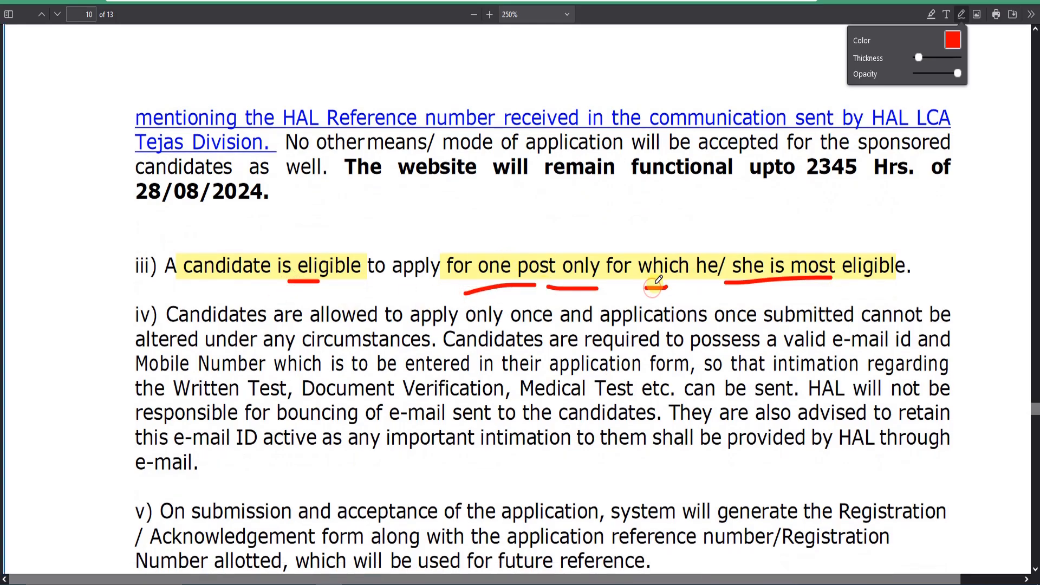
# Step: In section 12, tick the Application Fee heading, circle "Rs.200/-", and underline the fee-exempt categories in red
pyautogui.scroll(-12, 592, 282)
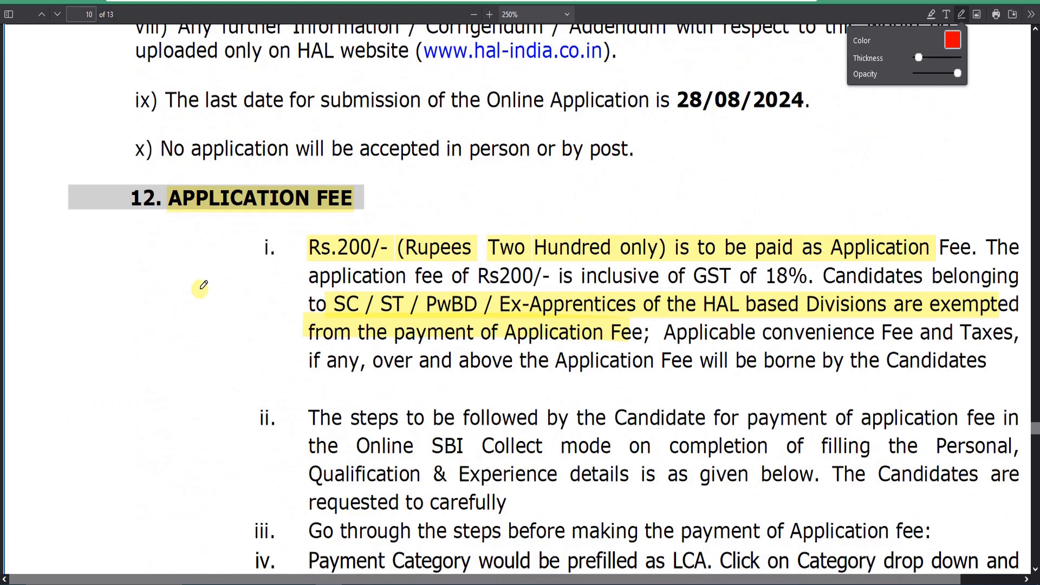
pyautogui.moveTo(297, 224); pyautogui.dragTo(449, 200)
pyautogui.moveTo(344, 227)
pyautogui.mouseDown()
pyautogui.moveTo(366, 271)
pyautogui.moveTo(340, 233)
pyautogui.moveTo(553, 254)
pyautogui.mouseUp()
pyautogui.scroll(-2, 605, 275)
pyautogui.moveTo(584, 259); pyautogui.dragTo(699, 261)
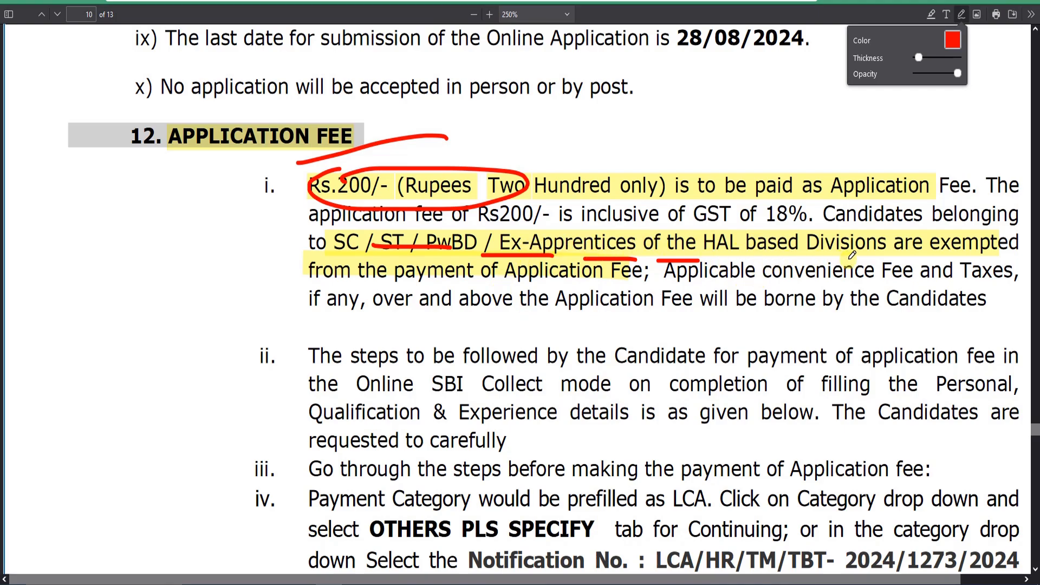
pyautogui.moveTo(841, 259); pyautogui.dragTo(858, 259)
# Step: Switch to the Geosial Eduland website and look through the HAL Non Executive Cadre Recruitment 2024 post down to Important Links
pyautogui.scroll(-20, 633, 389)
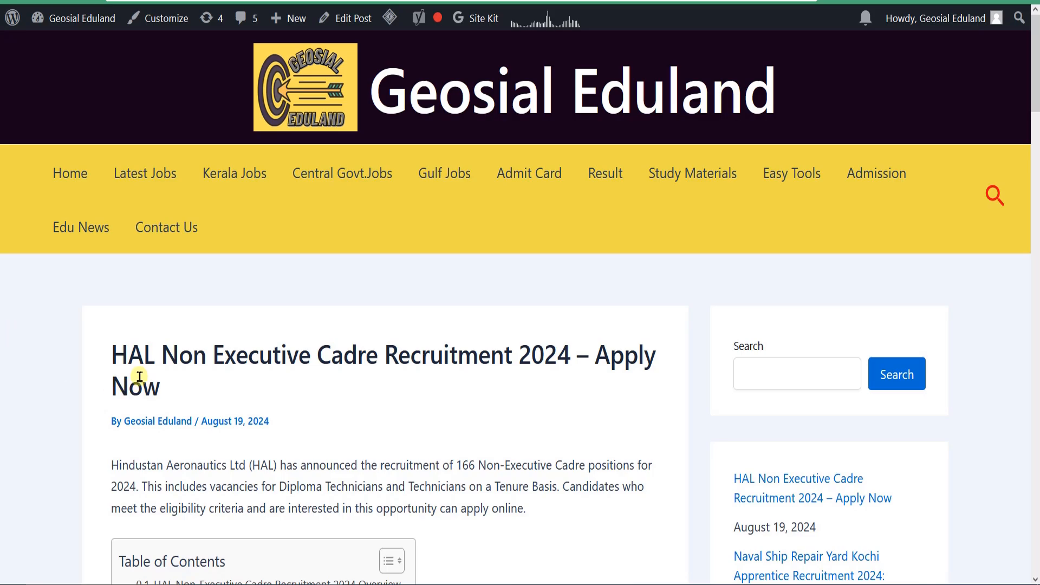
pyautogui.scroll(-2, 140, 376)
pyautogui.moveTo(125, 266); pyautogui.dragTo(462, 281)
pyautogui.click(417, 340)
pyautogui.scroll(-7, 330, 343)
pyautogui.scroll(-20, 329, 345)
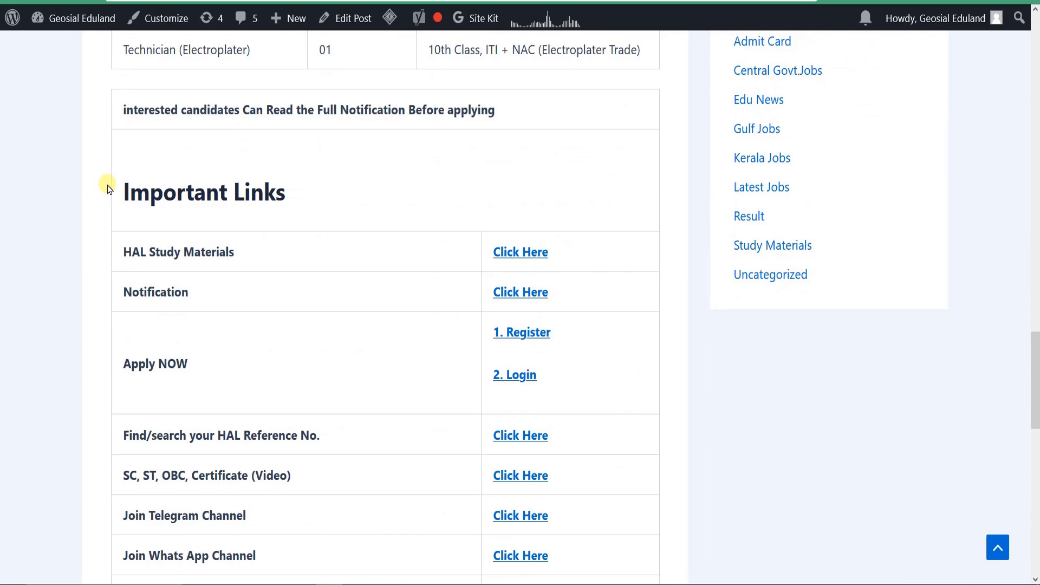
pyautogui.moveTo(109, 185); pyautogui.dragTo(305, 193)
pyautogui.click(309, 193)
# Step: Open the HAL Study Materials link in a new tab and switch to that tab
pyautogui.moveTo(138, 249); pyautogui.dragTo(239, 253)
pyautogui.click(263, 259)
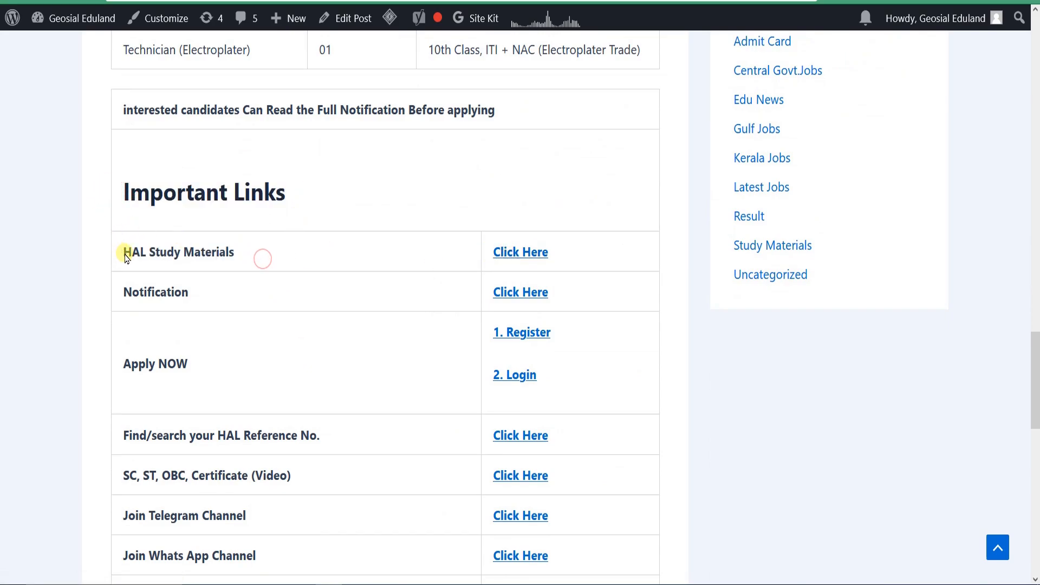
pyautogui.moveTo(123, 250); pyautogui.dragTo(507, 251)
pyautogui.rightClick(510, 255)
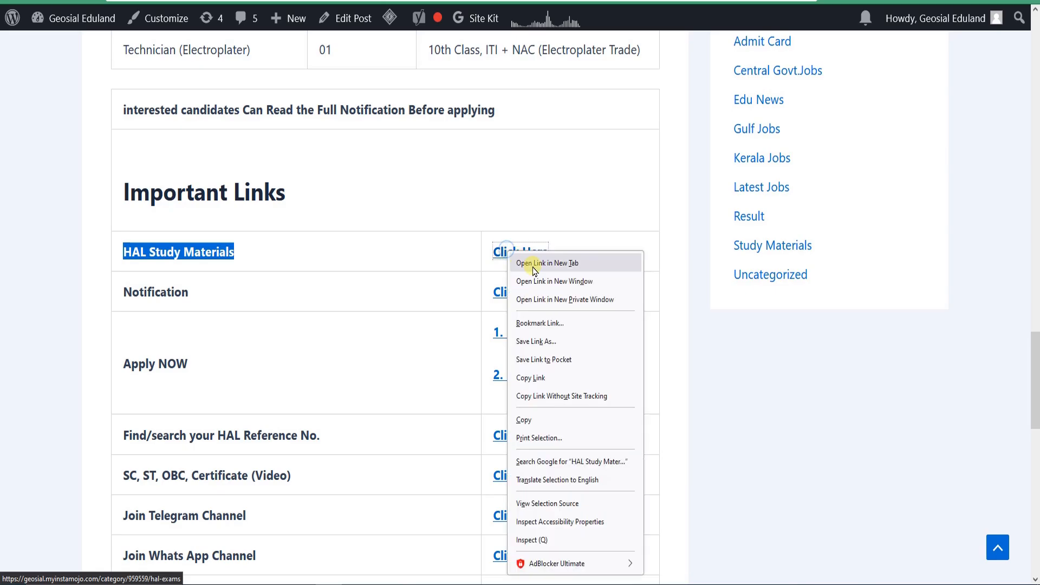
pyautogui.click(530, 265)
pyautogui.hotkey('ctrl', 'Tab')
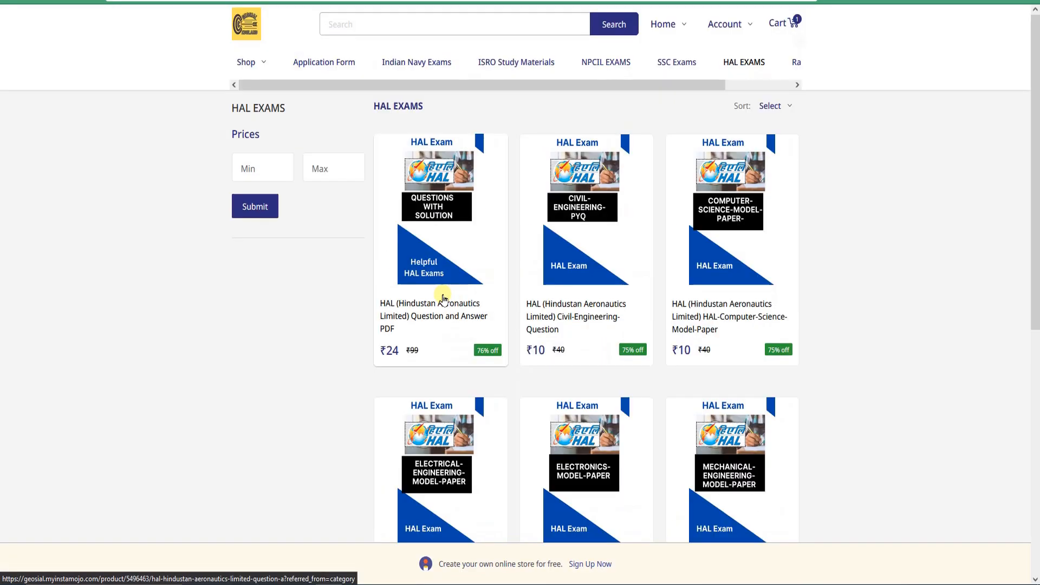
# Step: Open an item on the study materials page, look through it, and return to the recruitment post
pyautogui.click(415, 312)
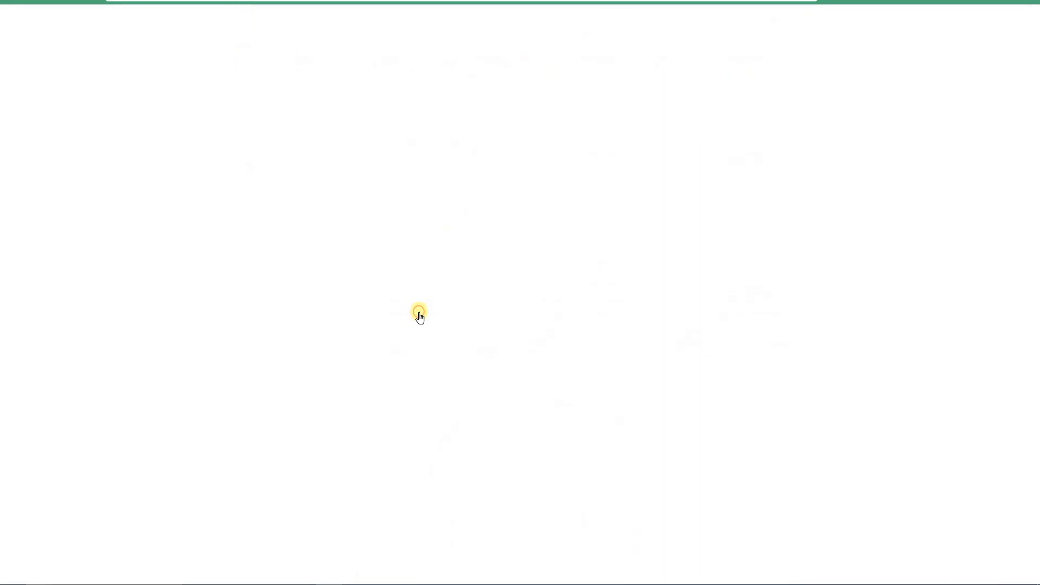
pyautogui.scroll(-2, 346, 326)
pyautogui.moveTo(293, 344); pyautogui.dragTo(446, 379)
pyautogui.click(129, 1)
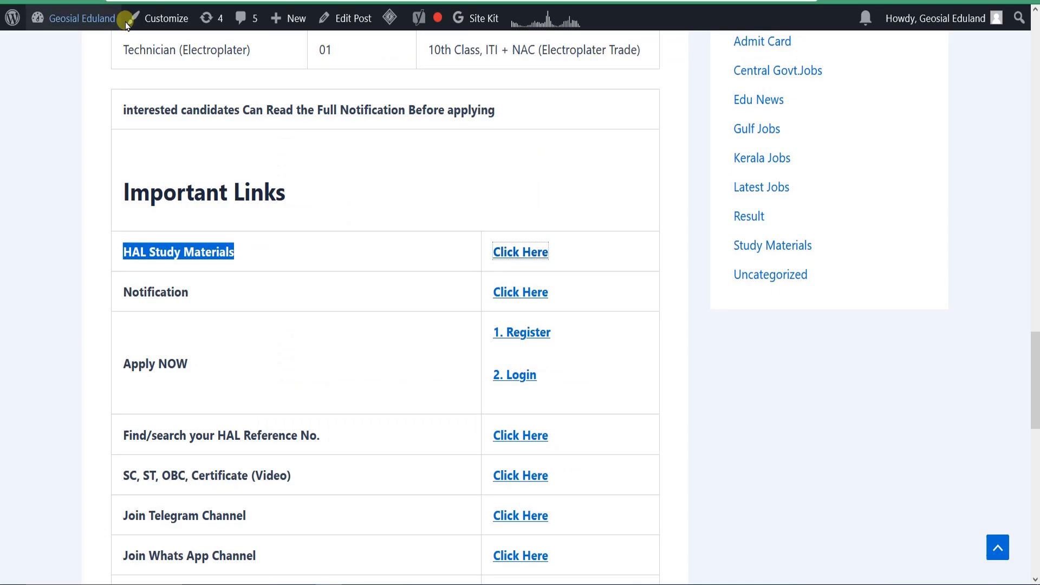
# Step: Point out the Notification and Apply NOW entries in the Important Links table by selecting their text
pyautogui.moveTo(151, 293); pyautogui.dragTo(399, 302)
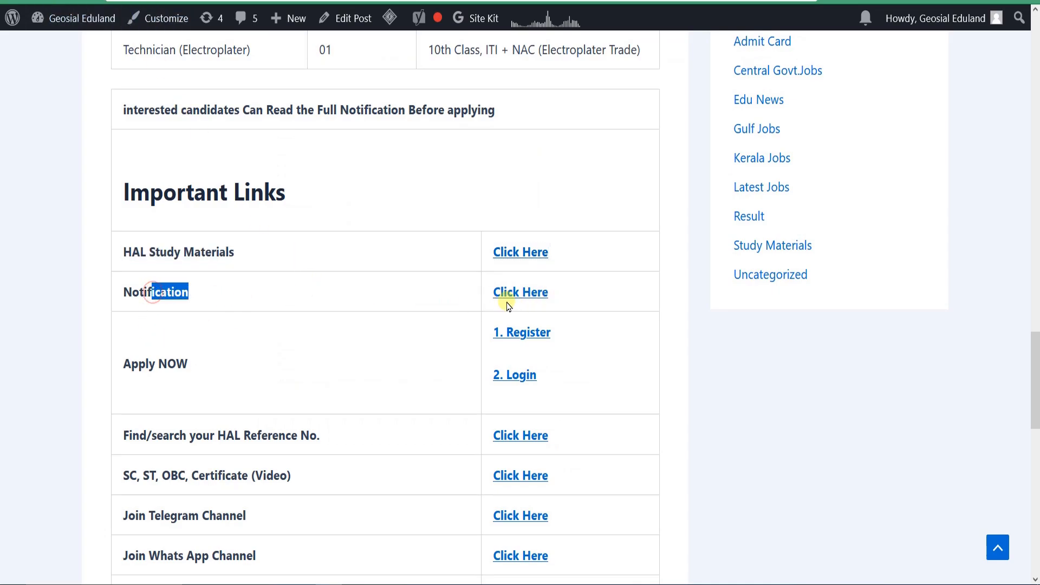
pyautogui.moveTo(142, 365); pyautogui.dragTo(202, 365)
pyautogui.click(209, 364)
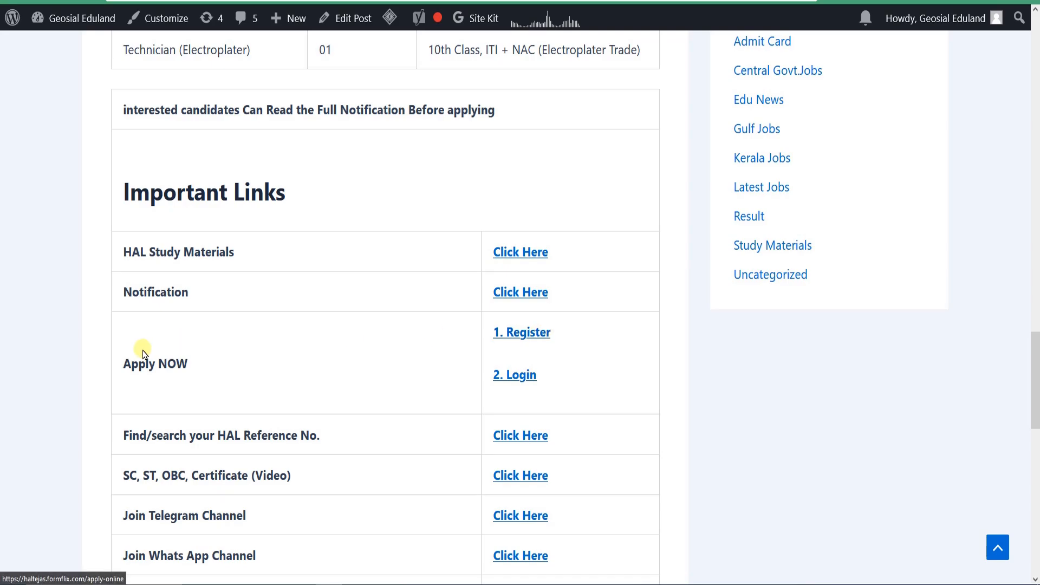
# Step: Point out the Apply NOW and Find/search your HAL Reference No. entries in the Important Links table by selecting their text
pyautogui.moveTo(142, 367); pyautogui.dragTo(256, 370)
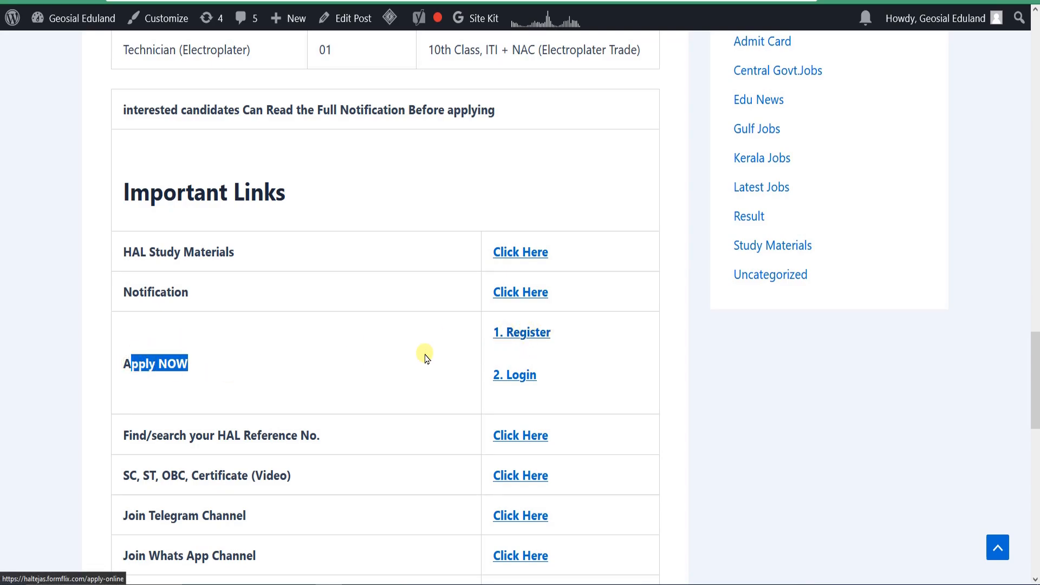
pyautogui.scroll(-2, 381, 350)
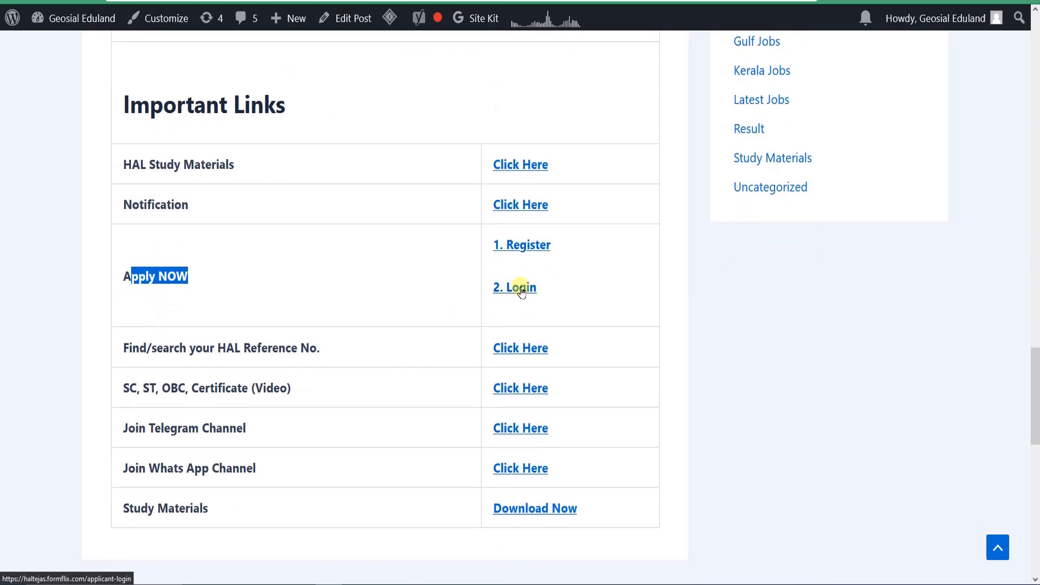
pyautogui.moveTo(136, 348); pyautogui.dragTo(330, 349)
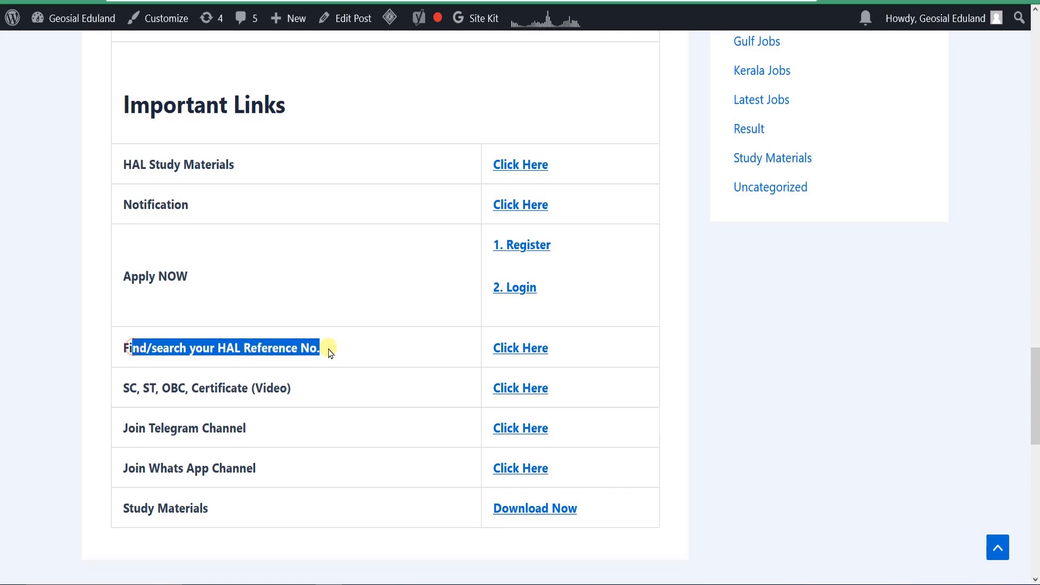
pyautogui.click(331, 350)
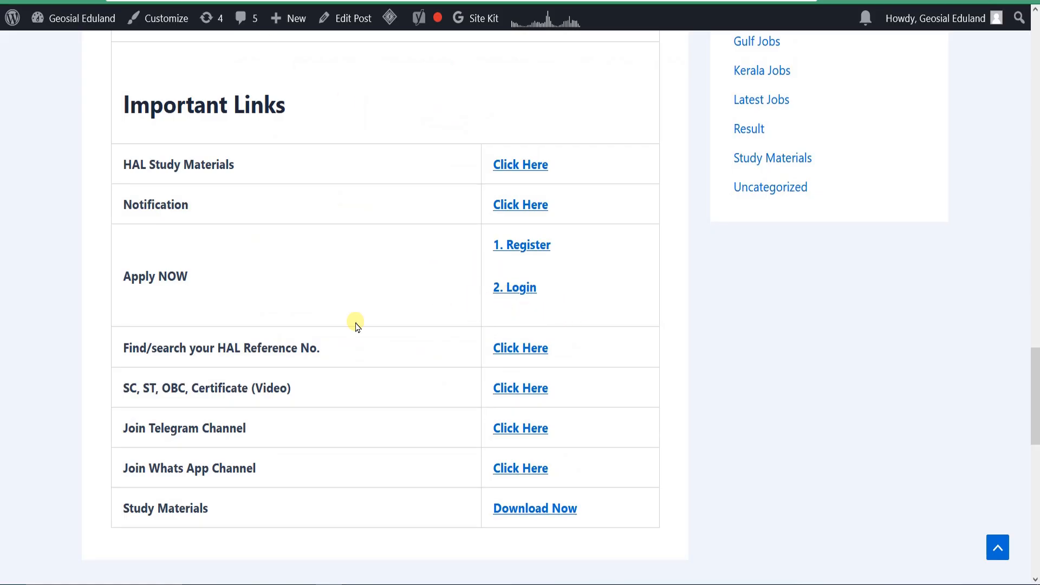
pyautogui.moveTo(132, 349); pyautogui.dragTo(309, 348)
pyautogui.click(223, 360)
pyautogui.moveTo(134, 348); pyautogui.dragTo(322, 352)
pyautogui.click(323, 353)
pyautogui.moveTo(125, 348); pyautogui.dragTo(332, 352)
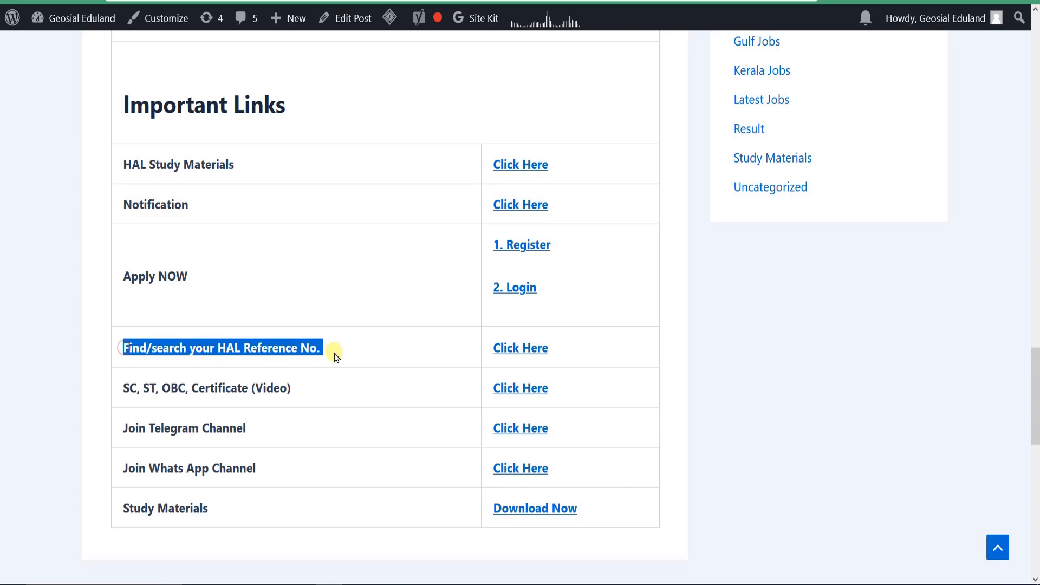
pyautogui.click(336, 353)
pyautogui.moveTo(195, 347); pyautogui.dragTo(321, 349)
pyautogui.click(321, 350)
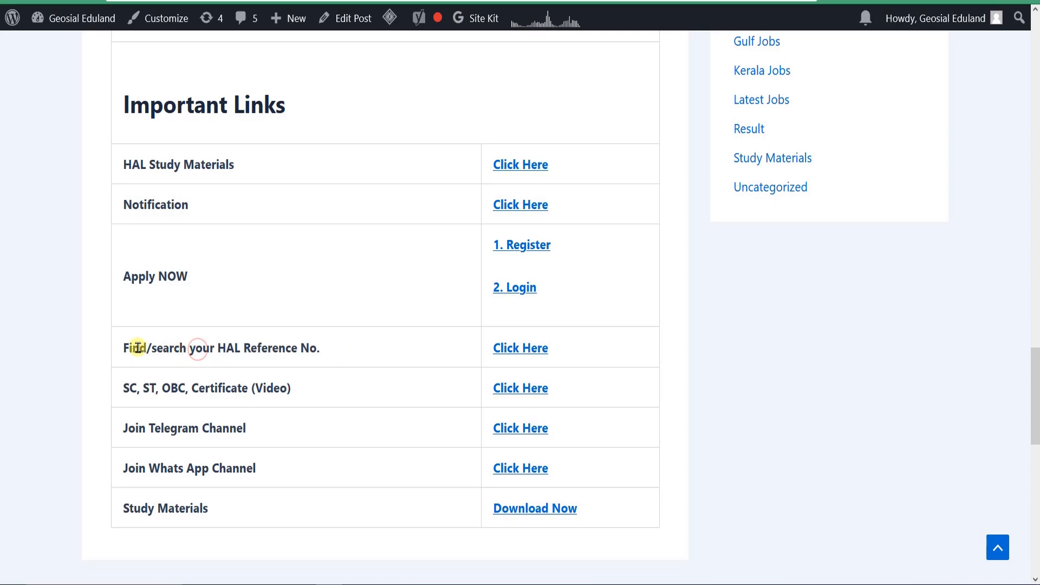
pyautogui.moveTo(124, 348); pyautogui.dragTo(328, 355)
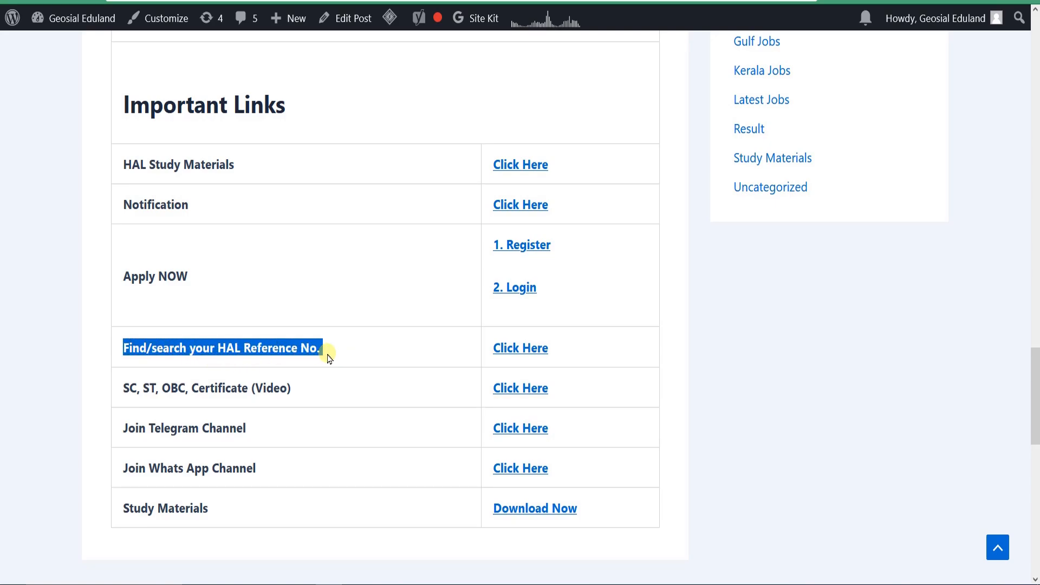
# Step: Open the HAL Reference No. search link in a new tab and point out its Mobile no and Email ID fields
pyautogui.rightClick(519, 347)
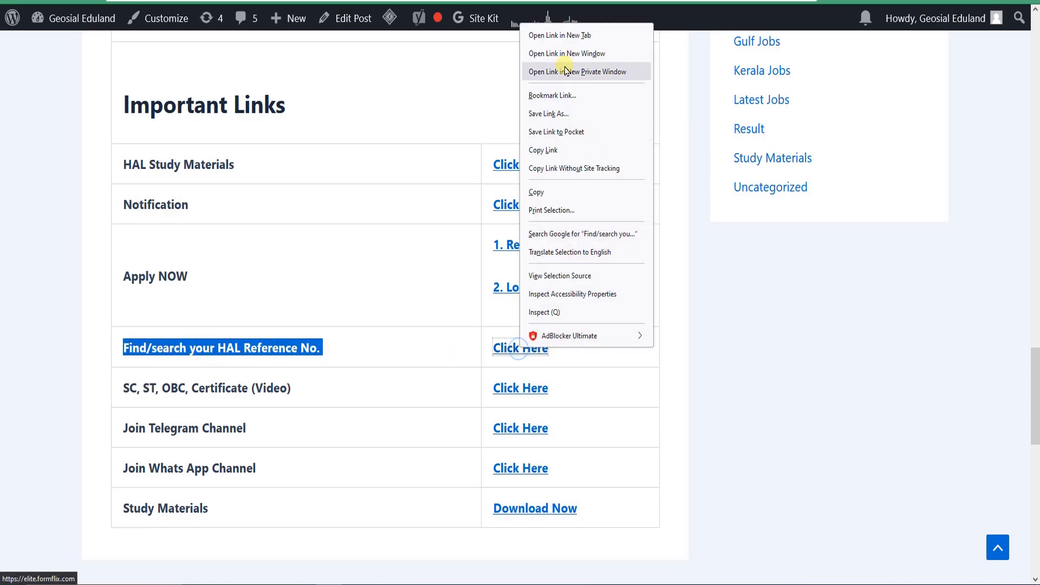
pyautogui.click(568, 36)
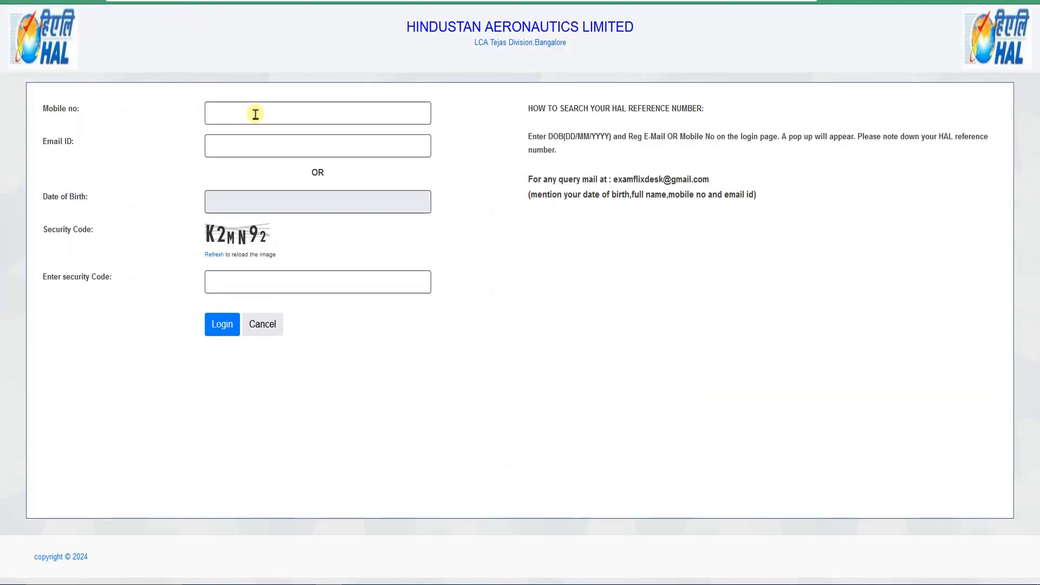
pyautogui.click(248, 142)
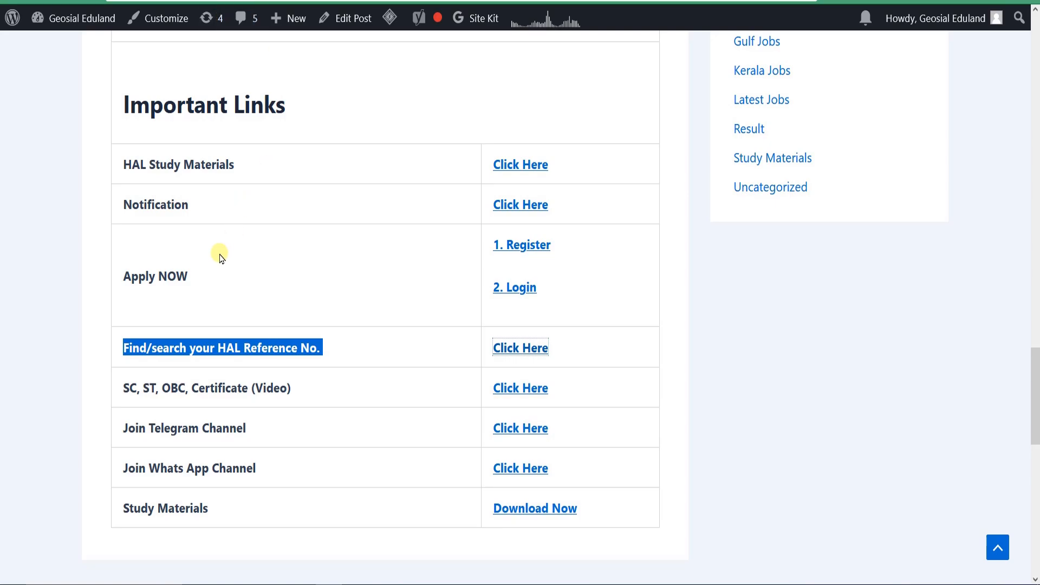
# Step: Return to the recruitment post, point out the Apply NOW entry, and open its Register link
pyautogui.click(146, 347)
pyautogui.moveTo(136, 276); pyautogui.dragTo(217, 276)
pyautogui.click(243, 277)
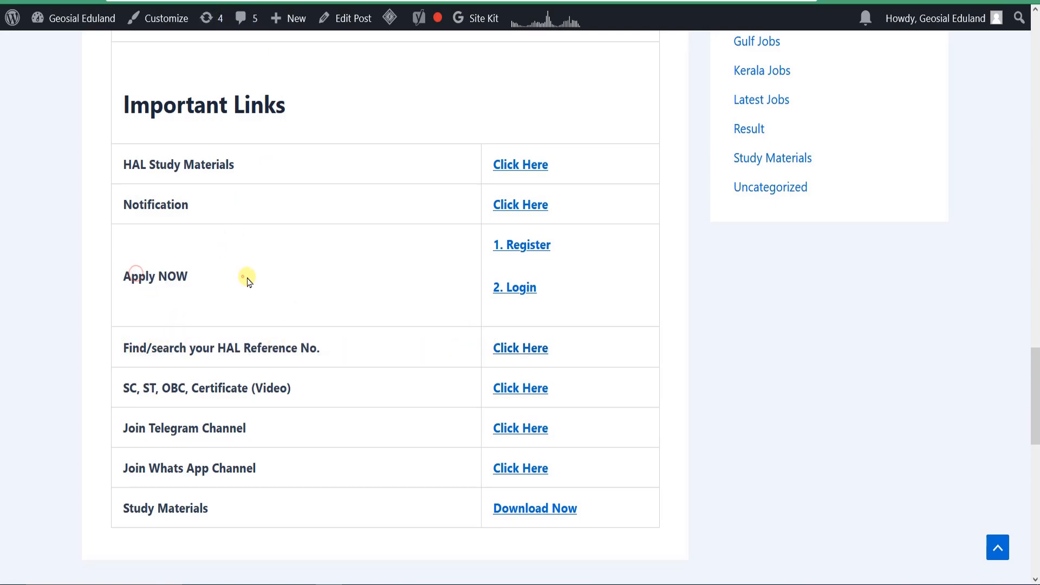
pyautogui.click(524, 243)
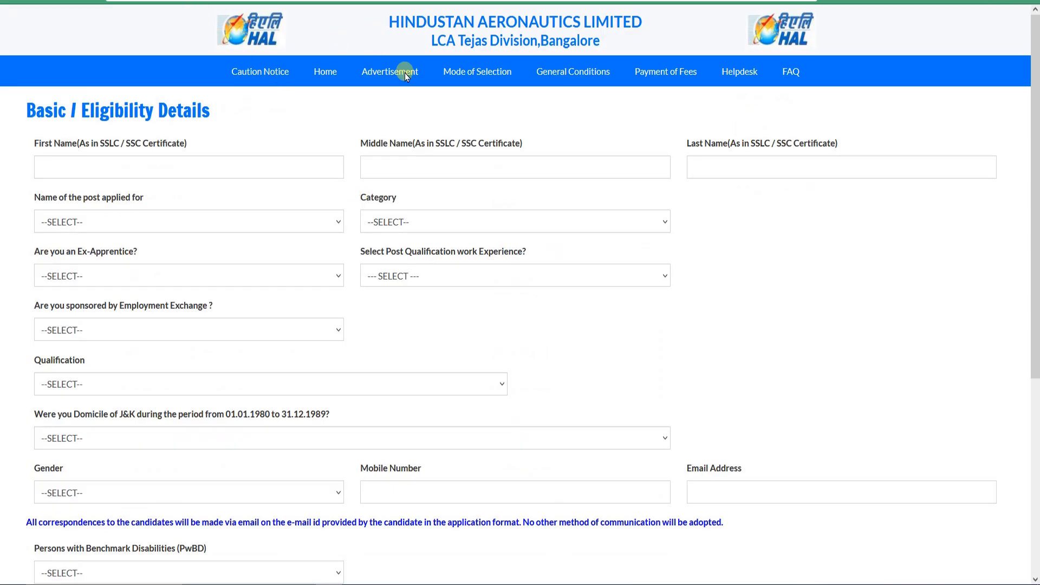
# Step: Point out the First Name, Middle Name and Last Name fields by placing the cursor in each
pyautogui.click(92, 167)
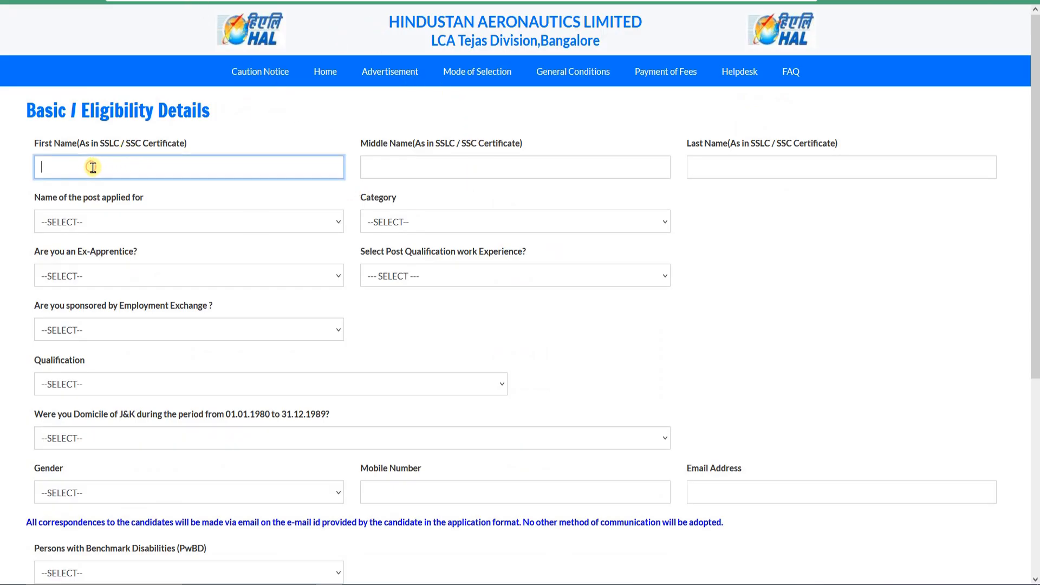
pyautogui.click(391, 177)
pyautogui.click(680, 179)
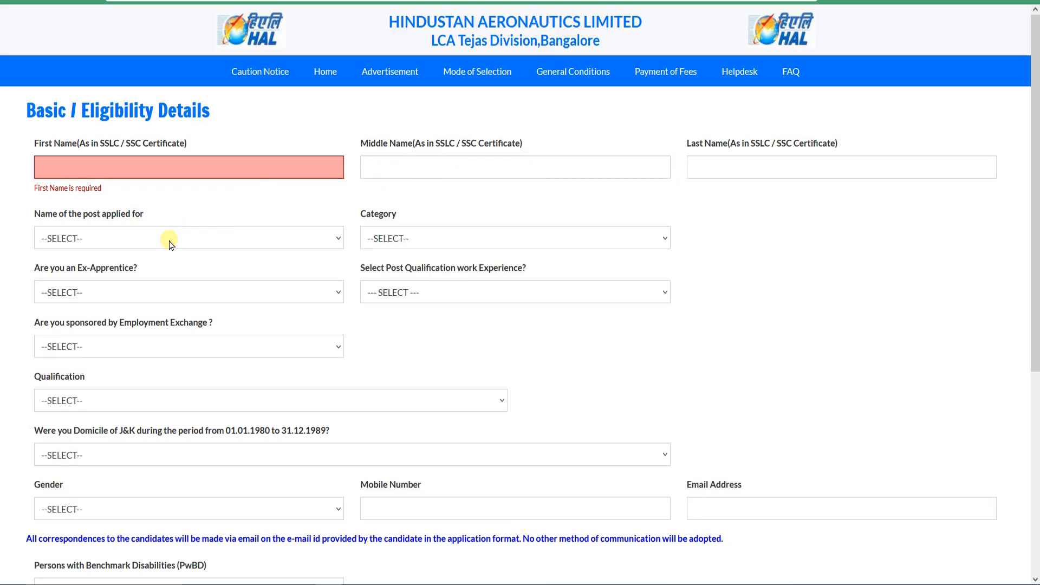
# Step: Set the post applied for to Technician (Fitter) and the category to UR
pyautogui.click(238, 241)
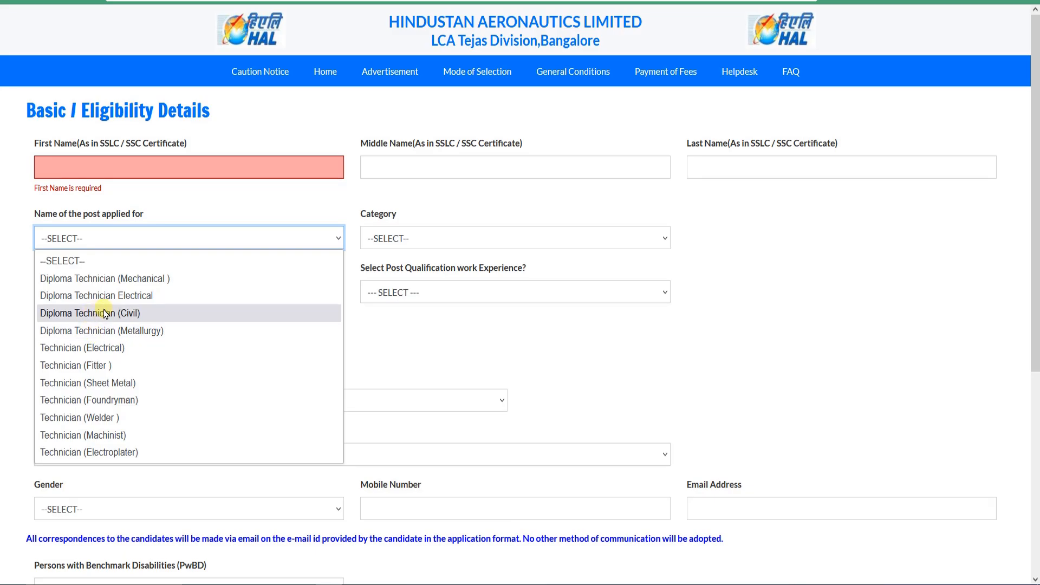
pyautogui.click(117, 365)
pyautogui.click(408, 248)
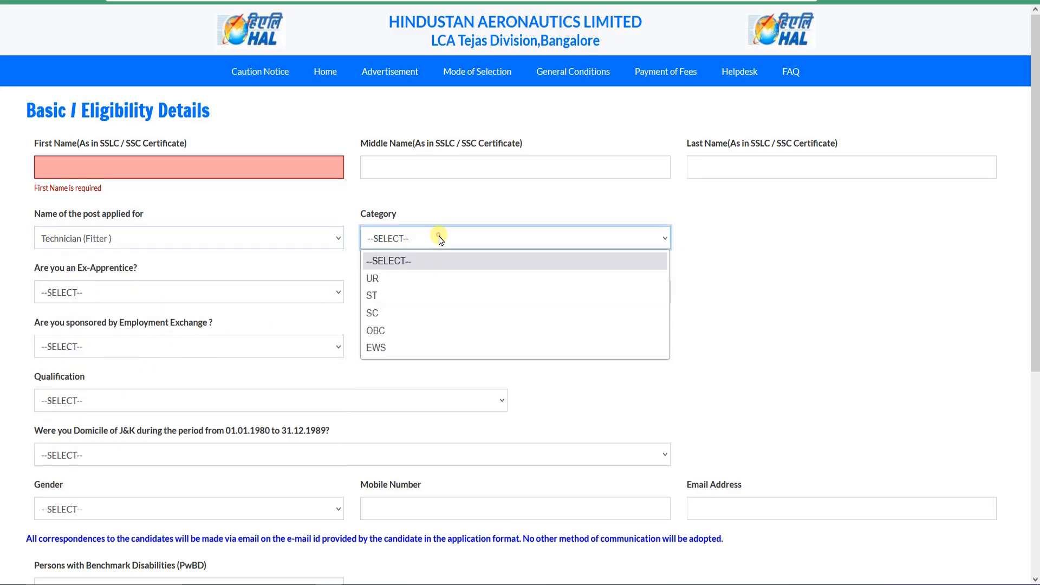
pyautogui.click(396, 278)
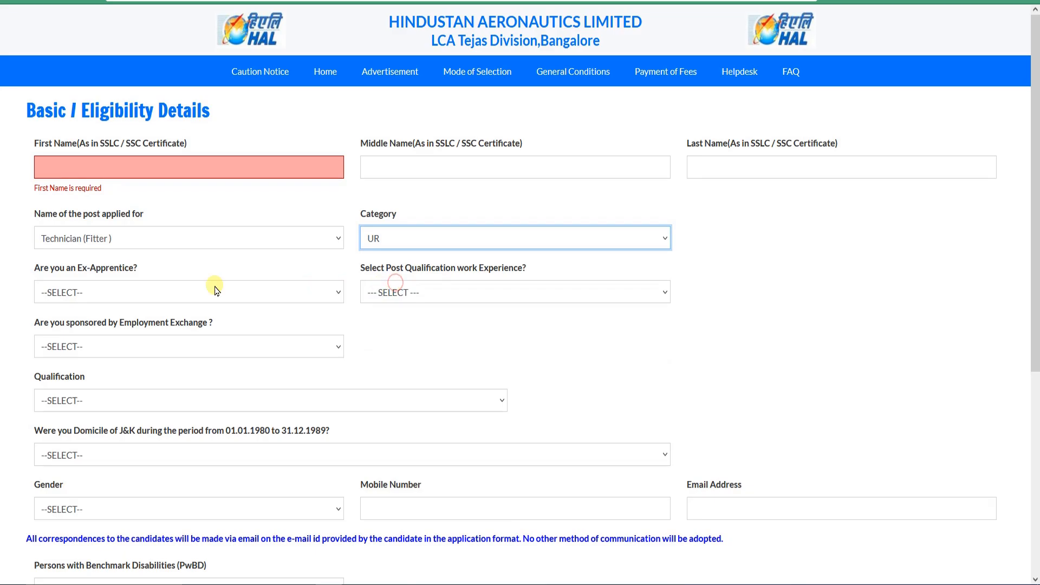
# Step: Answer NO to the Ex-Apprentice question and set the post qualification work experience to 0
pyautogui.click(150, 299)
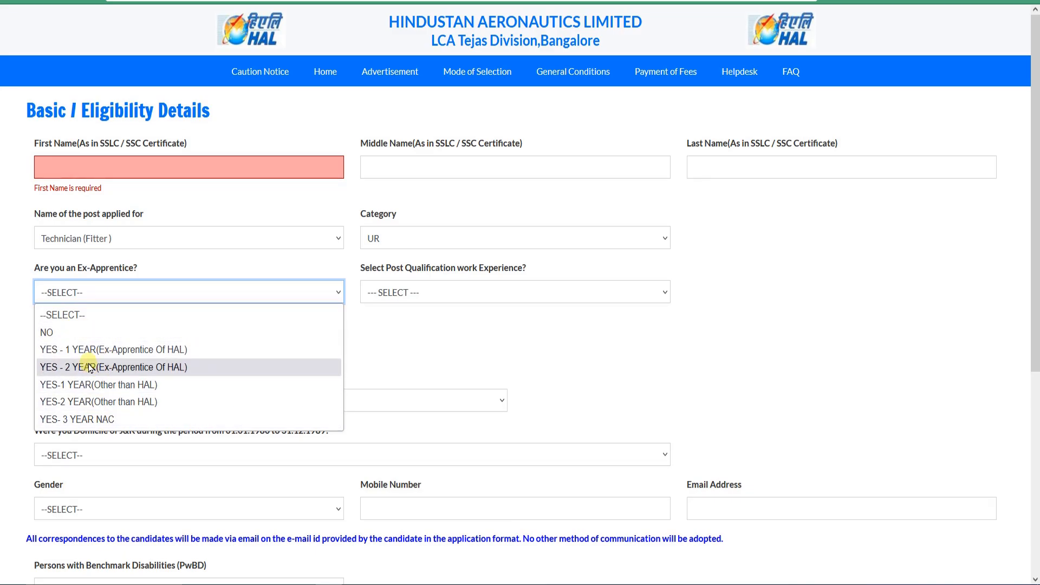
pyautogui.click(68, 333)
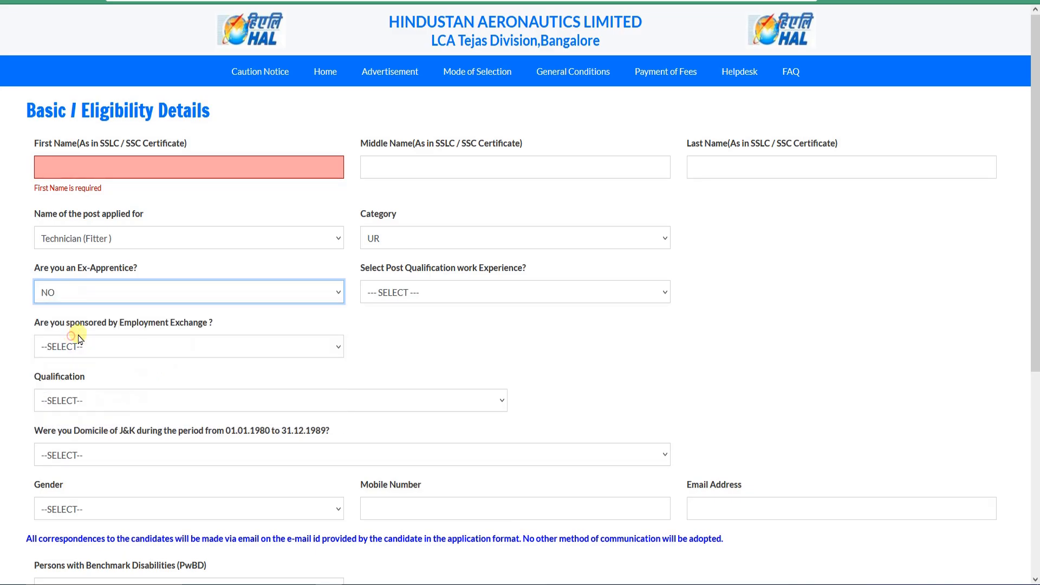
pyautogui.click(443, 299)
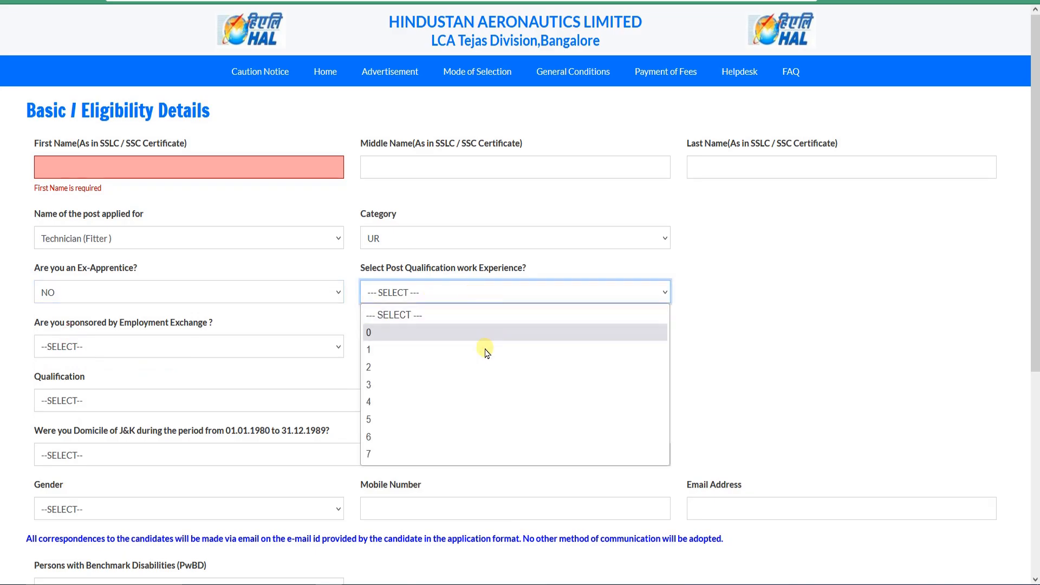
pyautogui.click(393, 334)
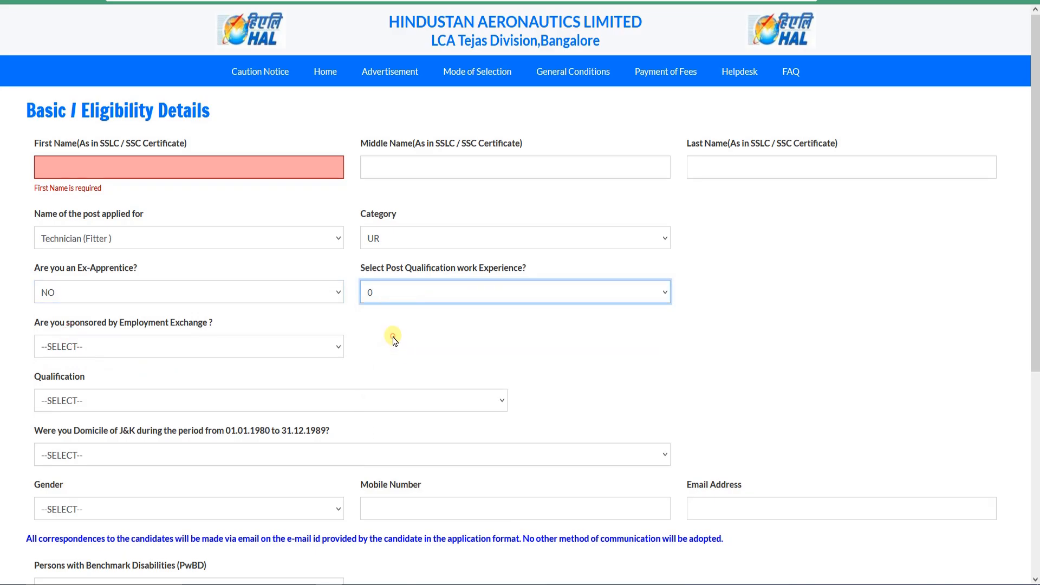
# Step: Look at the HAL website and the Find/search your HAL Reference No. entry on the recruitment post
pyautogui.click(136, 352)
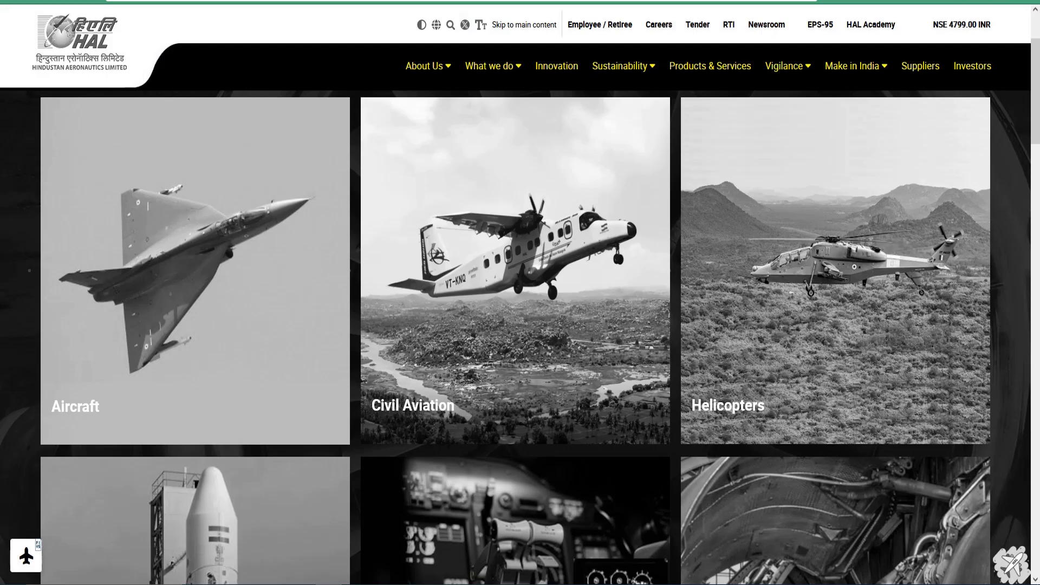
pyautogui.scroll(2, 581, 220)
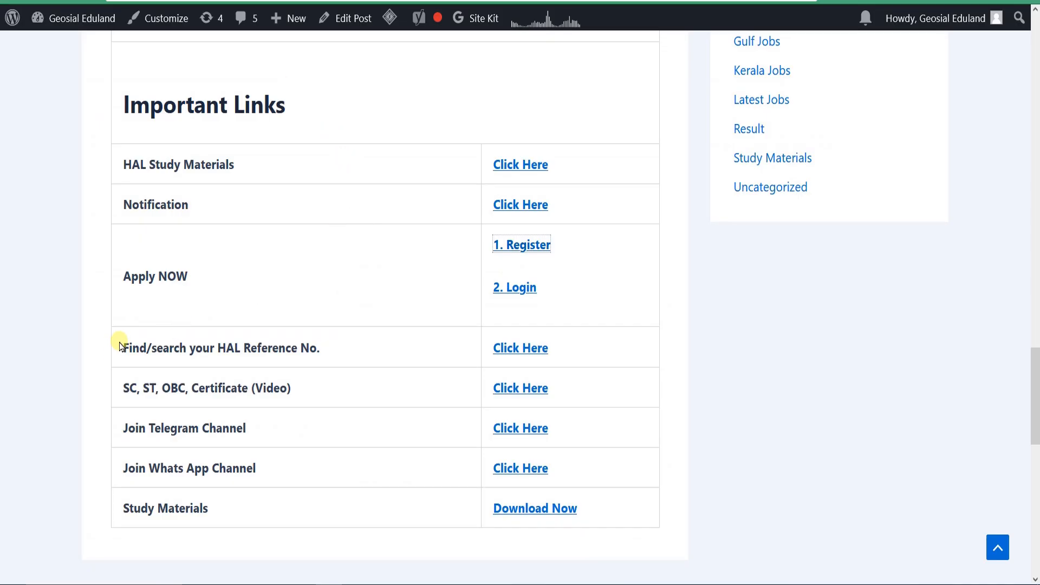
pyautogui.moveTo(123, 340); pyautogui.dragTo(434, 359)
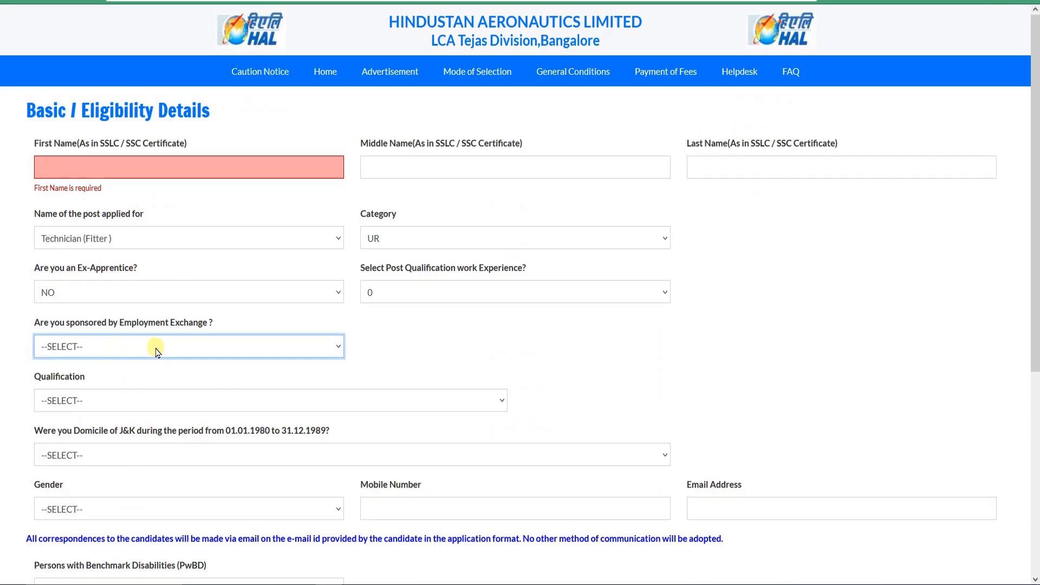
# Step: On the registration form, answer YES to Employment Exchange sponsorship and point out the HAL Reference No. field
pyautogui.click(157, 352)
pyautogui.click(96, 403)
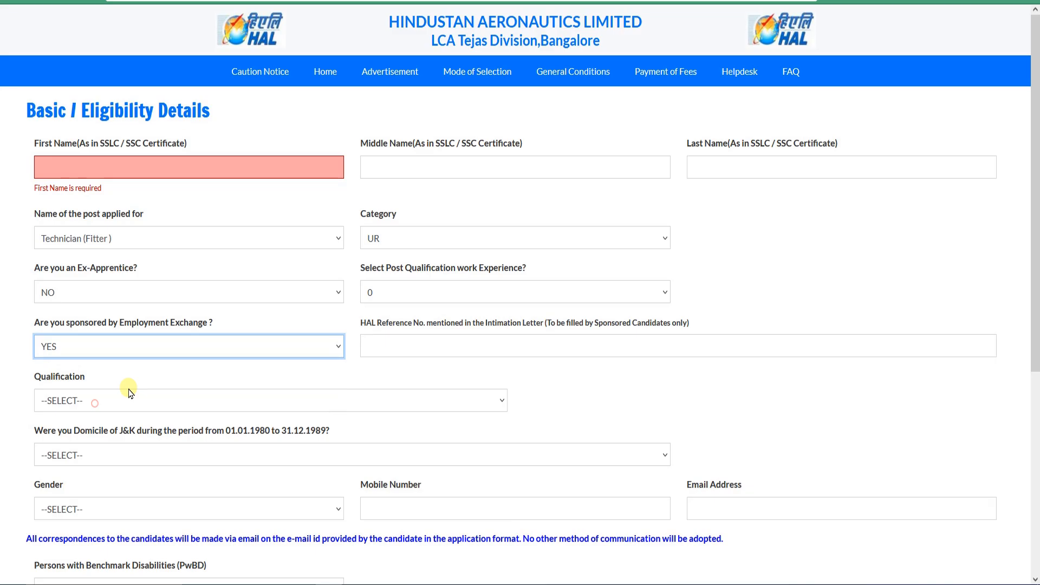
pyautogui.click(367, 339)
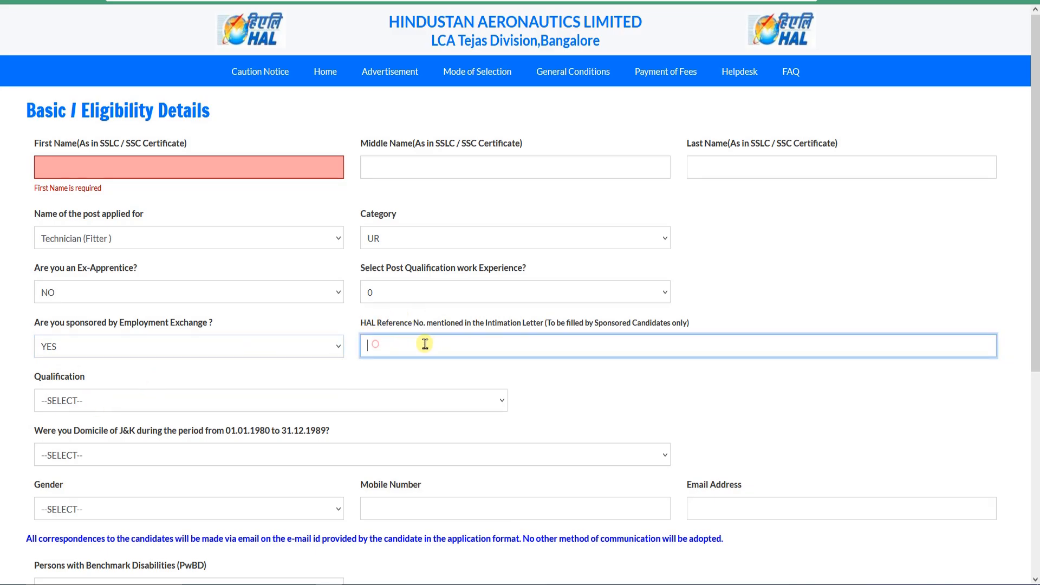
pyautogui.click(239, 351)
pyautogui.click(428, 347)
# Step: Set the Employment Exchange sponsorship answer to NO
pyautogui.click(267, 349)
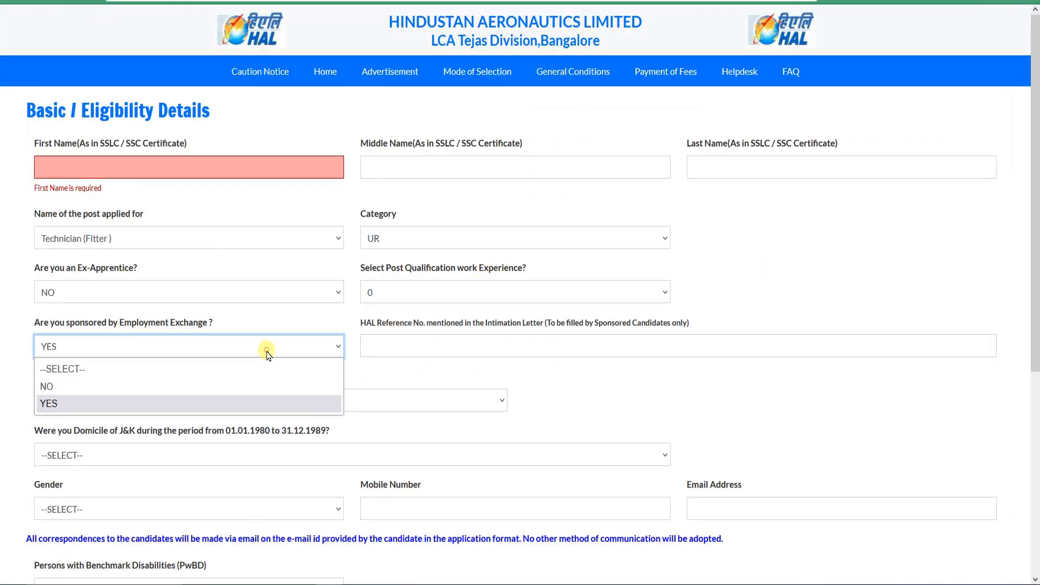
pyautogui.click(155, 388)
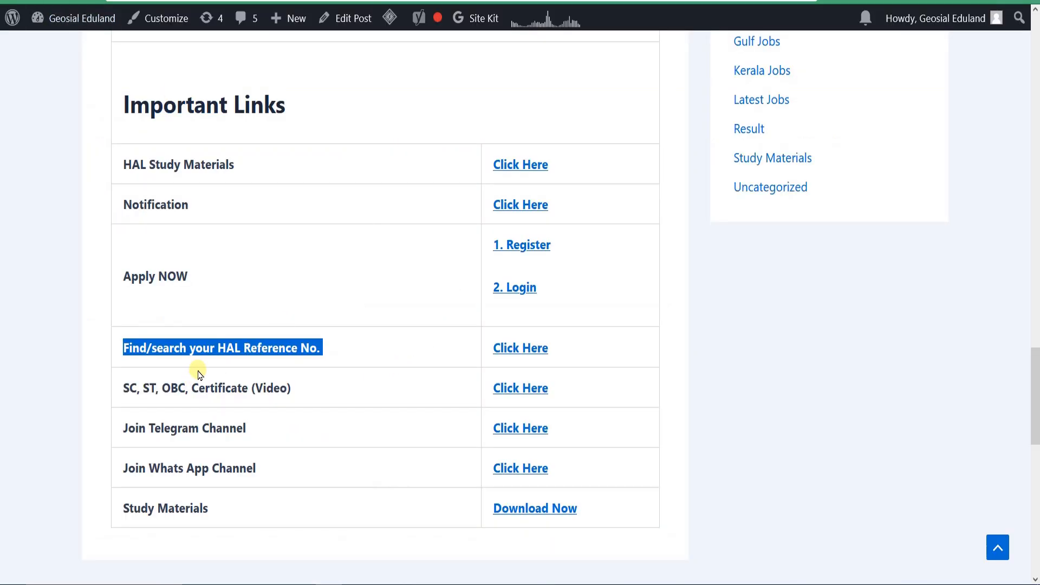
# Step: Return to the recruitment post and point out the Find/search your HAL Reference No. entry and its link
pyautogui.click(203, 357)
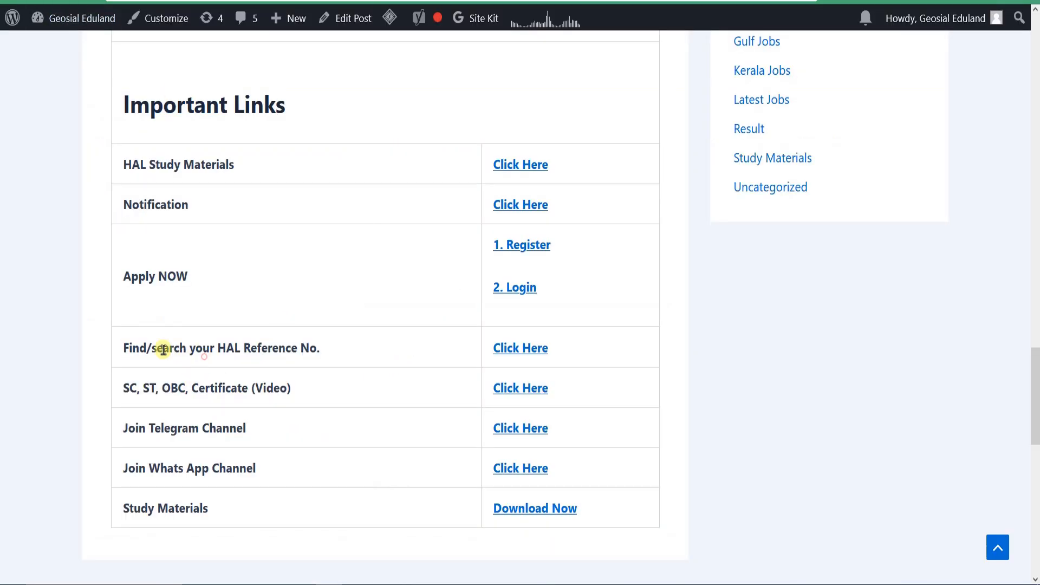
pyautogui.moveTo(128, 348); pyautogui.dragTo(295, 348)
pyautogui.click(295, 349)
pyautogui.moveTo(128, 348); pyautogui.dragTo(272, 350)
pyautogui.click(295, 348)
pyautogui.tripleClick(129, 348)
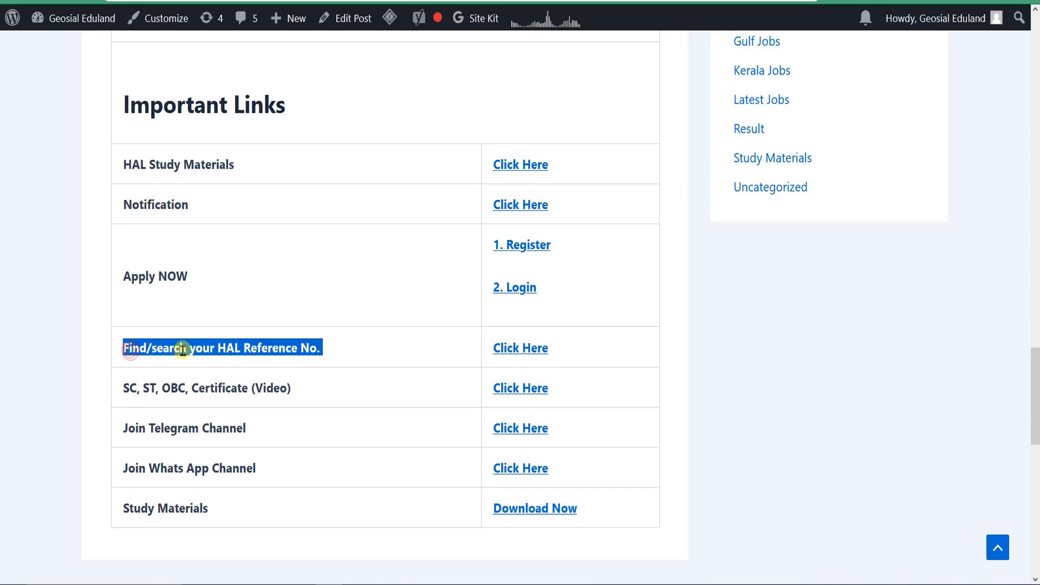
pyautogui.doubleClick(183, 350)
pyautogui.click(193, 351)
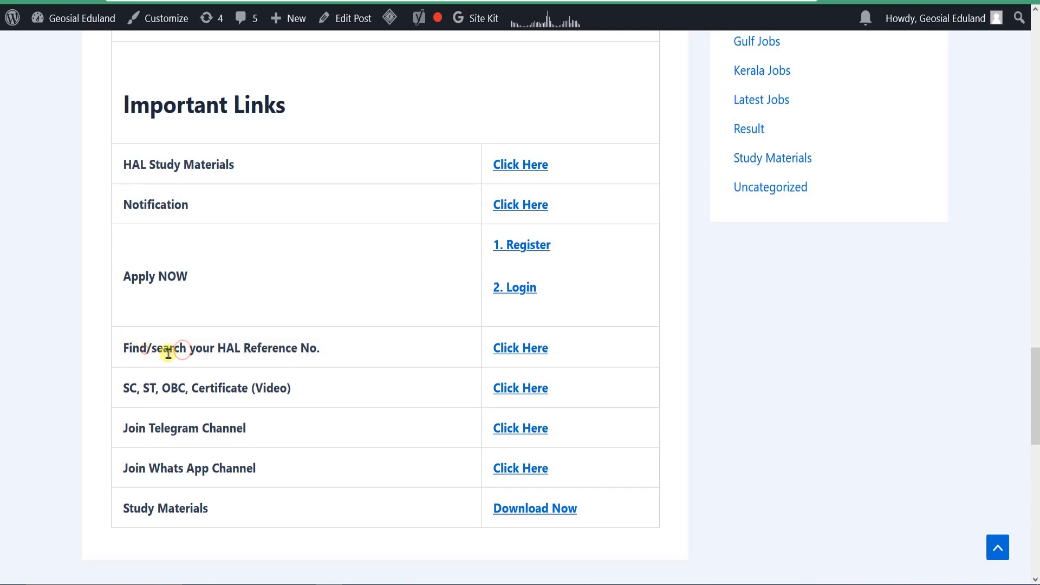
pyautogui.click(513, 350)
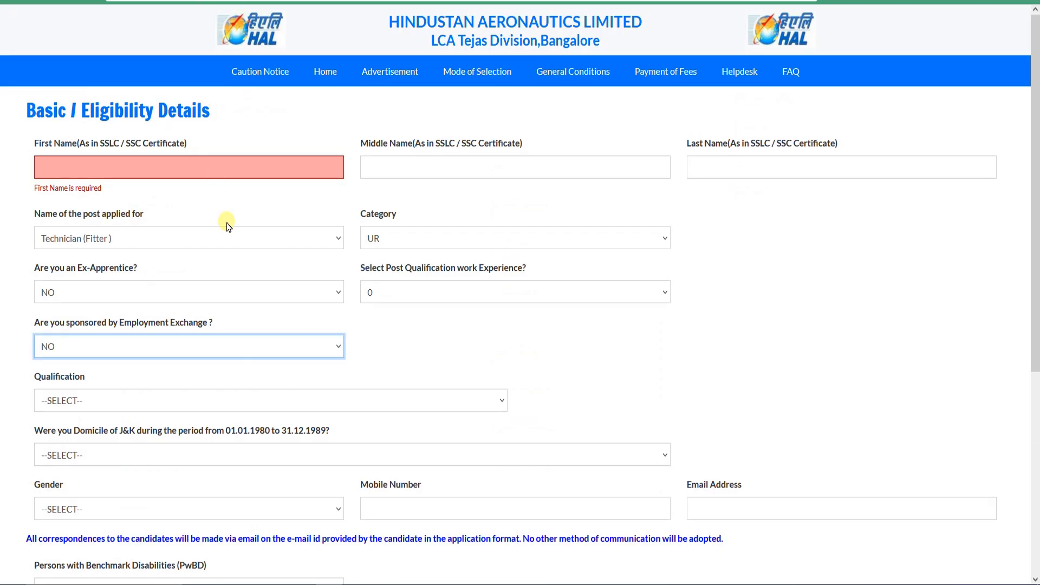
# Step: On the registration form, set the qualification to NTC (ITI in Fitter Trade) + NAC (National Apprenticeship Certificate in Fitter Trade)
pyautogui.scroll(-3, 168, 374)
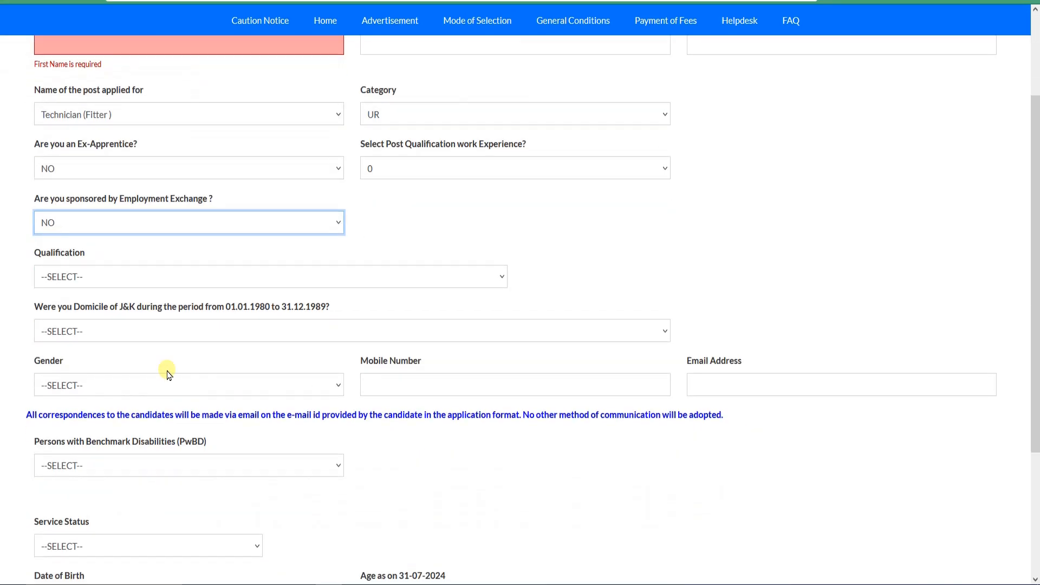
pyautogui.click(191, 282)
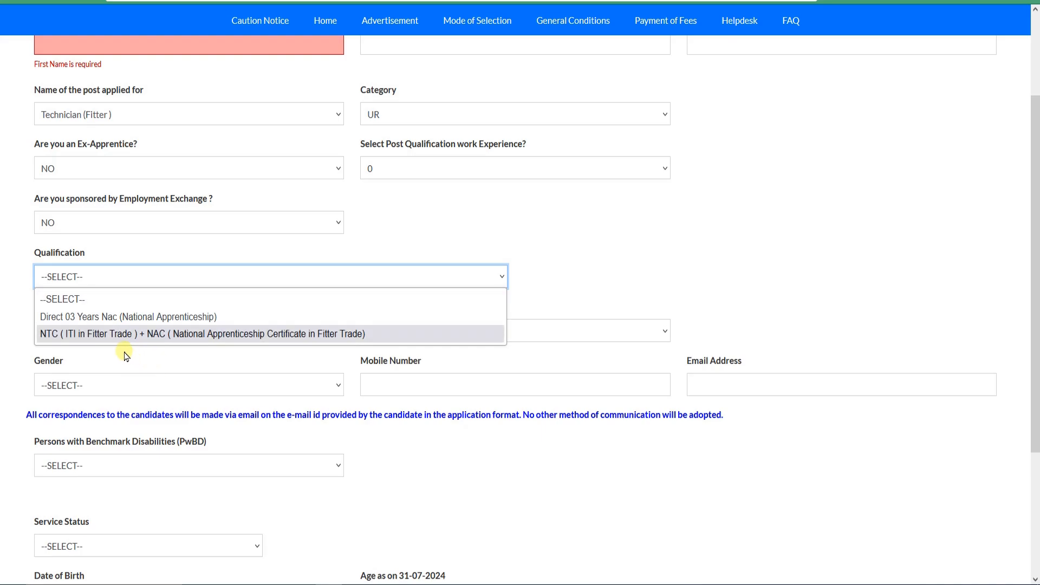
pyautogui.click(186, 339)
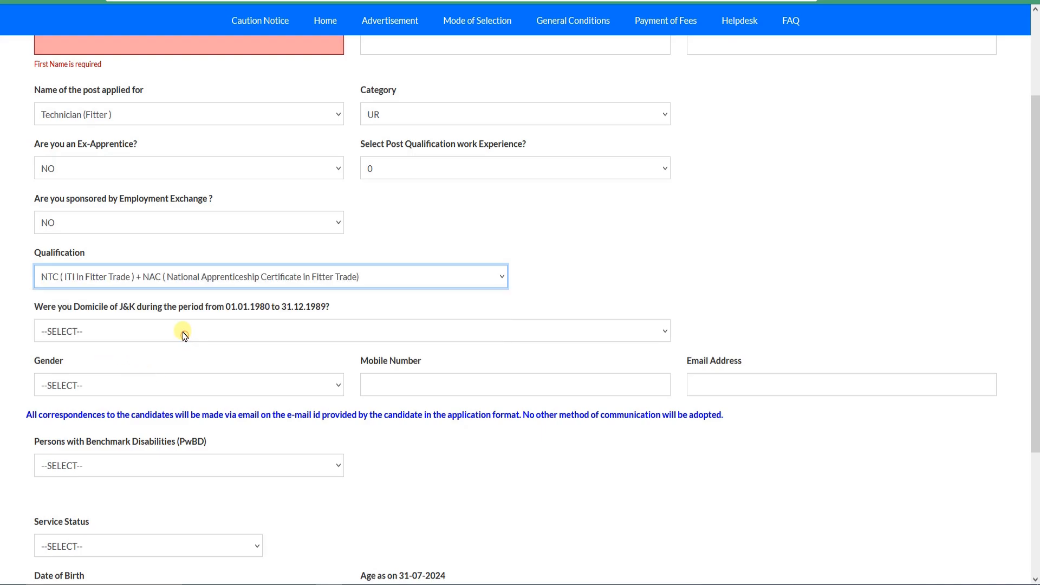
# Step: Reselect the NTC + NAC Fitter Trade qualification and answer NO to the question about J&K domicile from 01.01.1980 to 31.12.1989
pyautogui.click(276, 277)
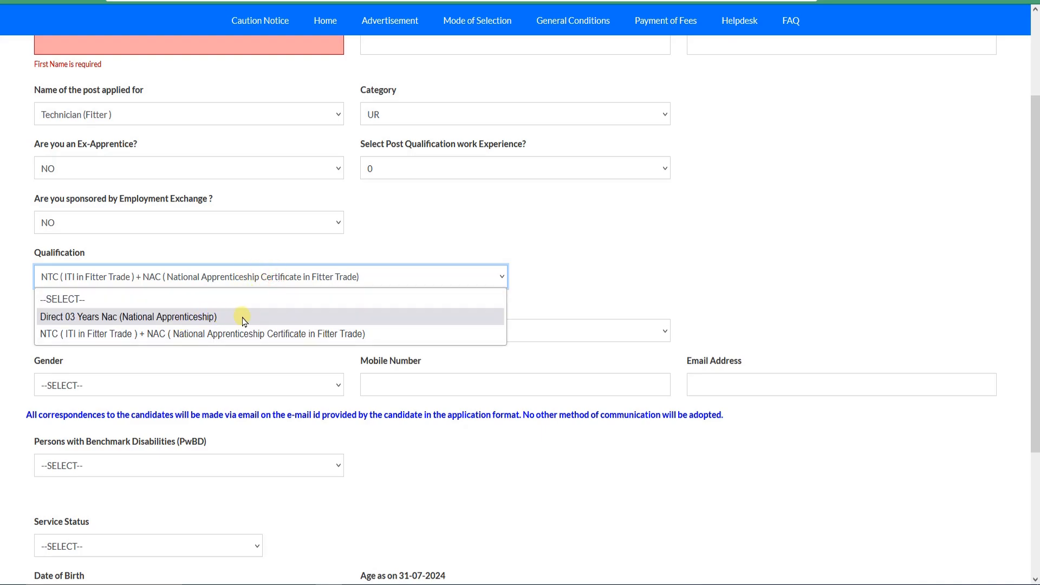
pyautogui.click(315, 335)
pyautogui.scroll(-2, 135, 344)
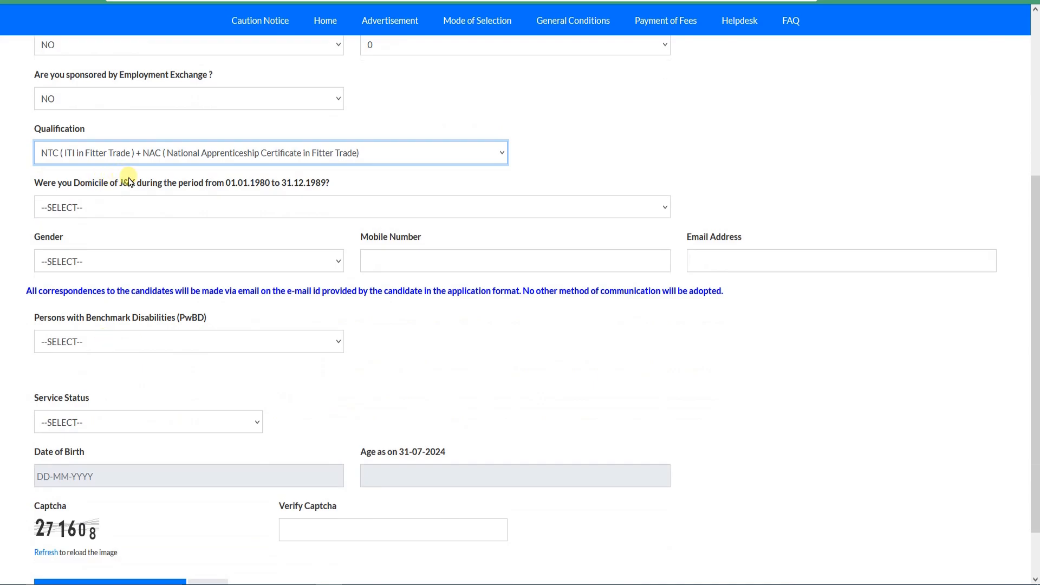
pyautogui.moveTo(218, 184); pyautogui.dragTo(330, 190)
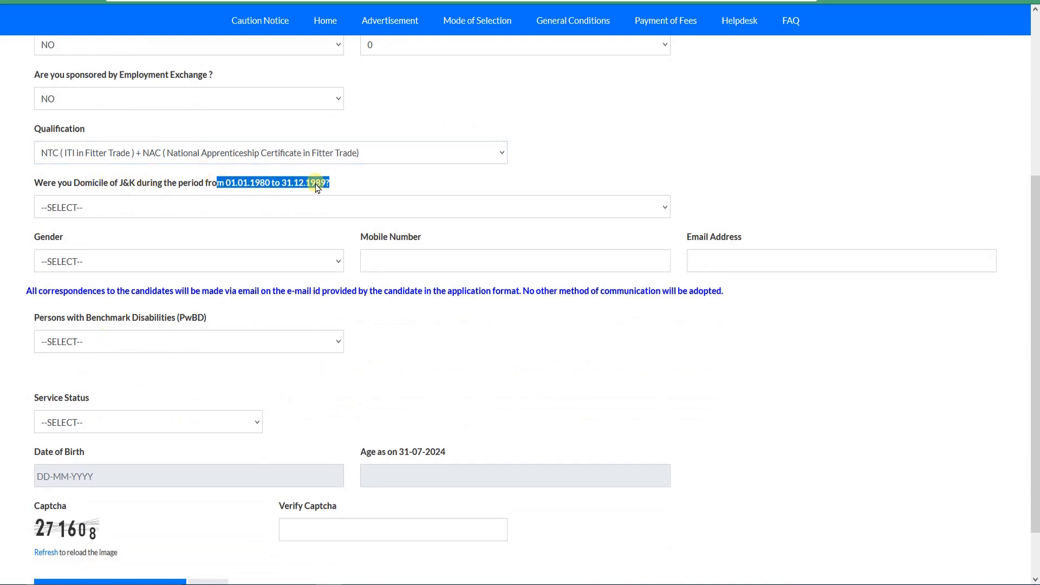
pyautogui.click(317, 187)
pyautogui.click(203, 212)
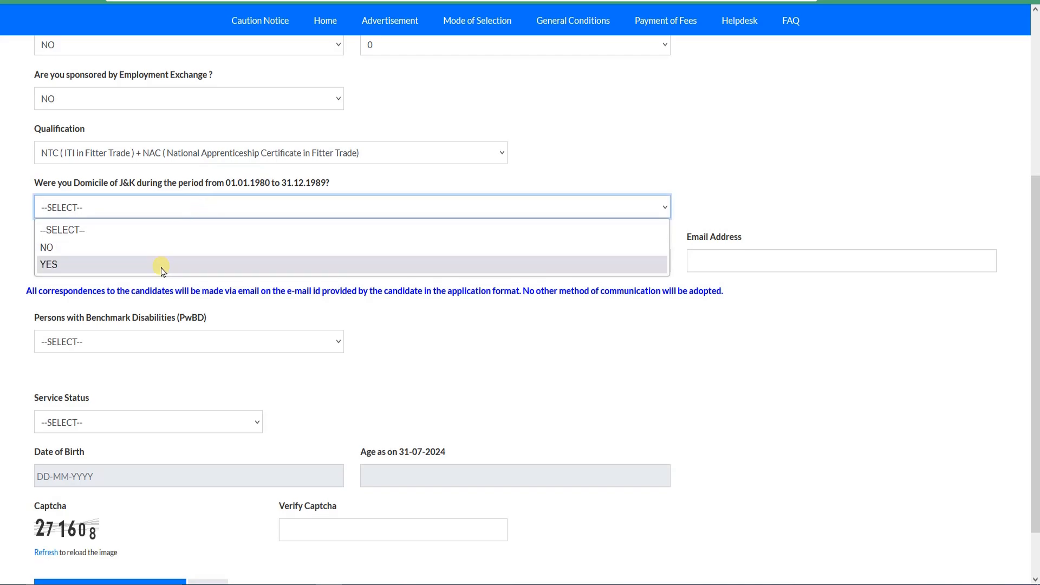
pyautogui.click(111, 255)
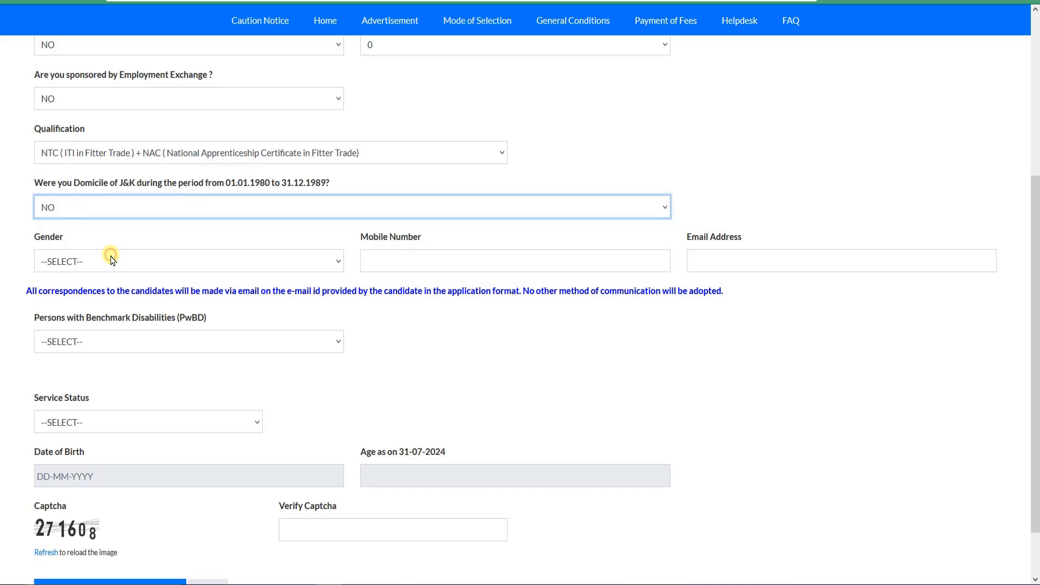
# Step: Set the gender to MALE and point out the Mobile Number and Email Address fields
pyautogui.click(196, 265)
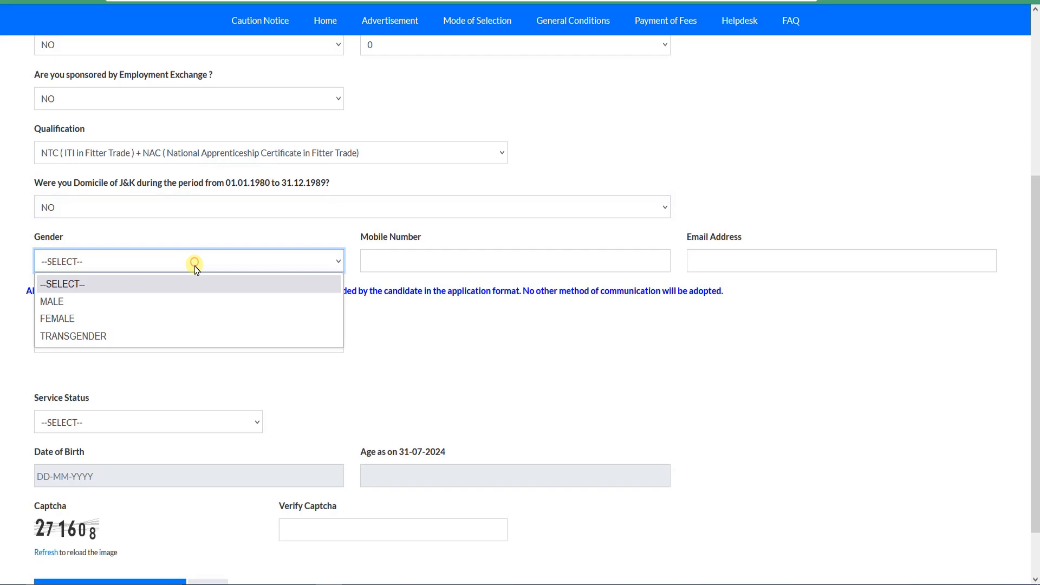
pyautogui.click(171, 305)
pyautogui.click(392, 263)
pyautogui.click(723, 259)
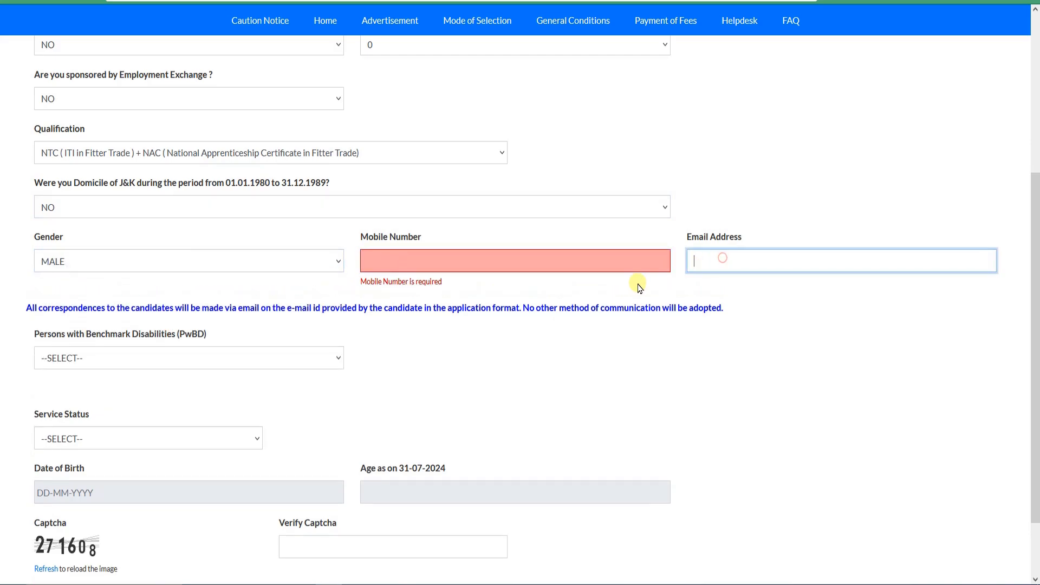
# Step: Set Persons with Benchmark Disabilities to NO and Service Status to Not Ex-Serviceman
pyautogui.click(184, 358)
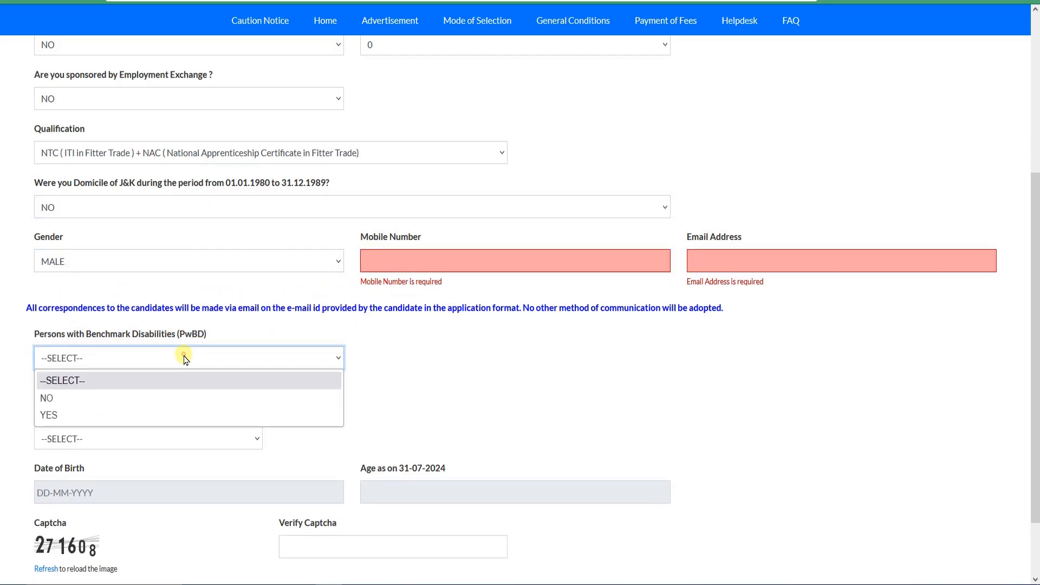
pyautogui.click(112, 401)
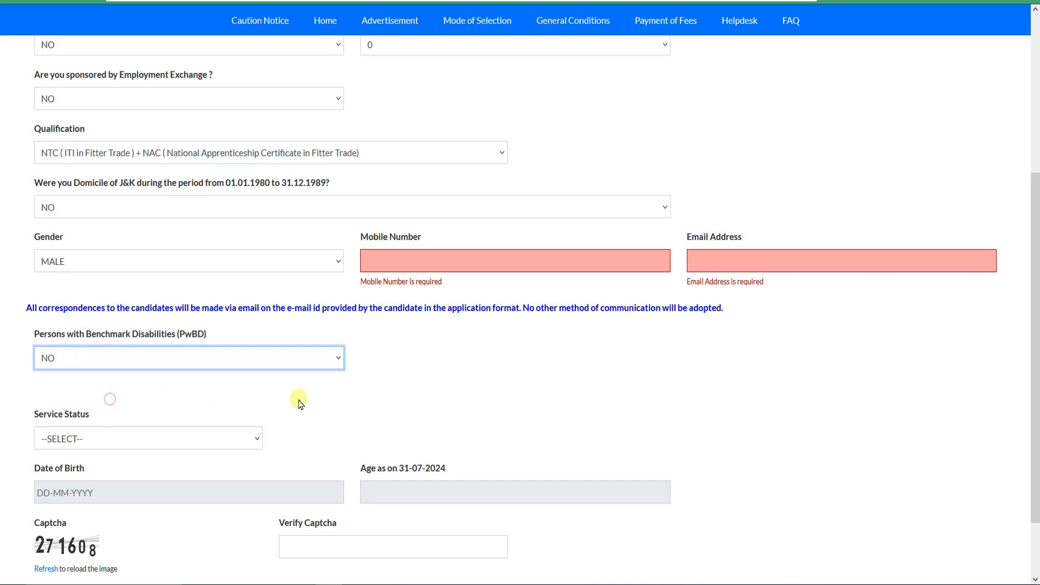
pyautogui.scroll(-2, 298, 399)
pyautogui.click(149, 360)
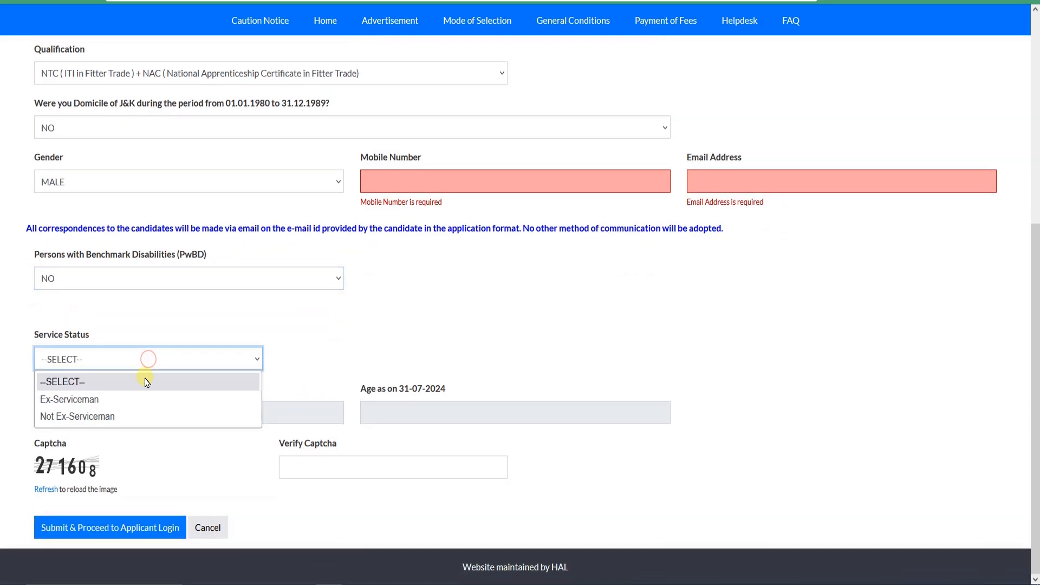
pyautogui.click(135, 425)
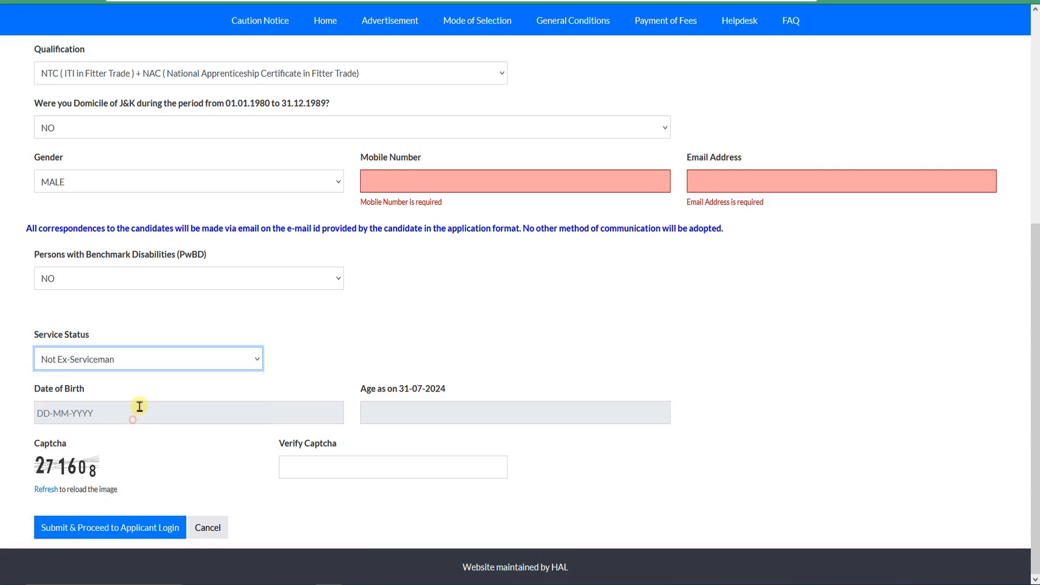
pyautogui.click(167, 359)
# Step: Pick the candidate's date of birth and point out the calculated age as on 31-07-2024
pyautogui.click(135, 417)
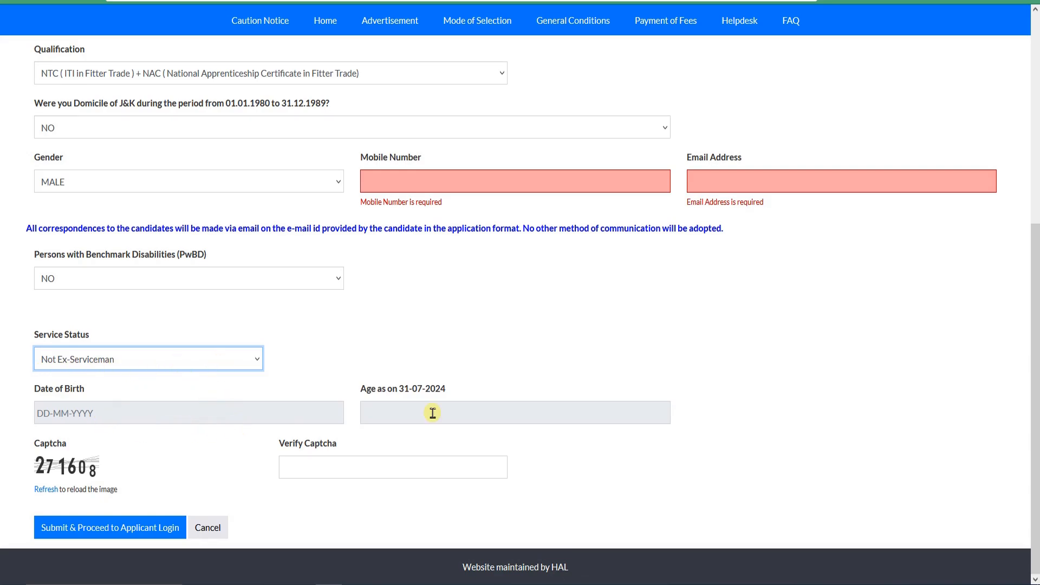
pyautogui.click(179, 416)
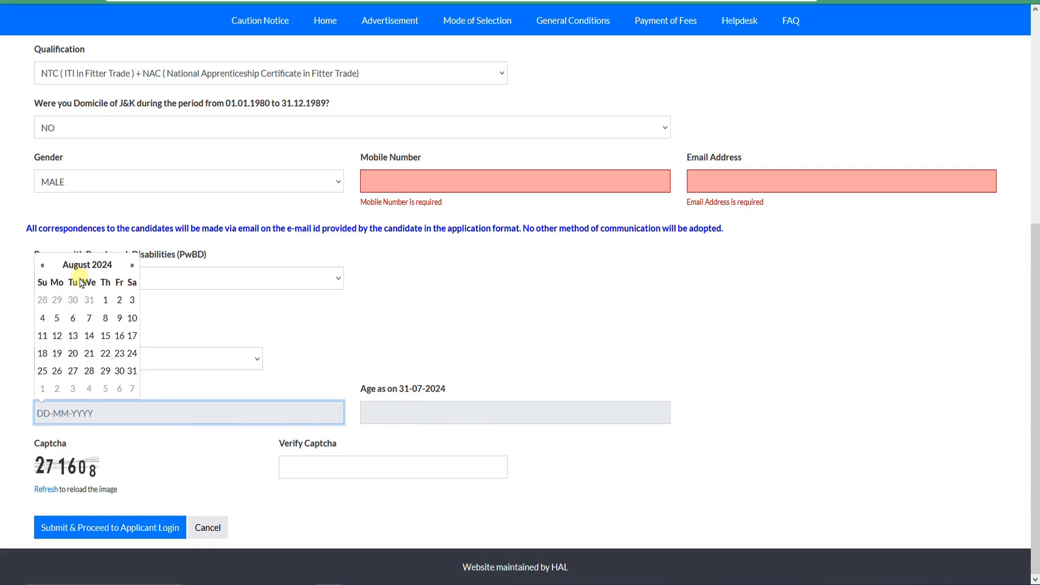
pyautogui.click(89, 264)
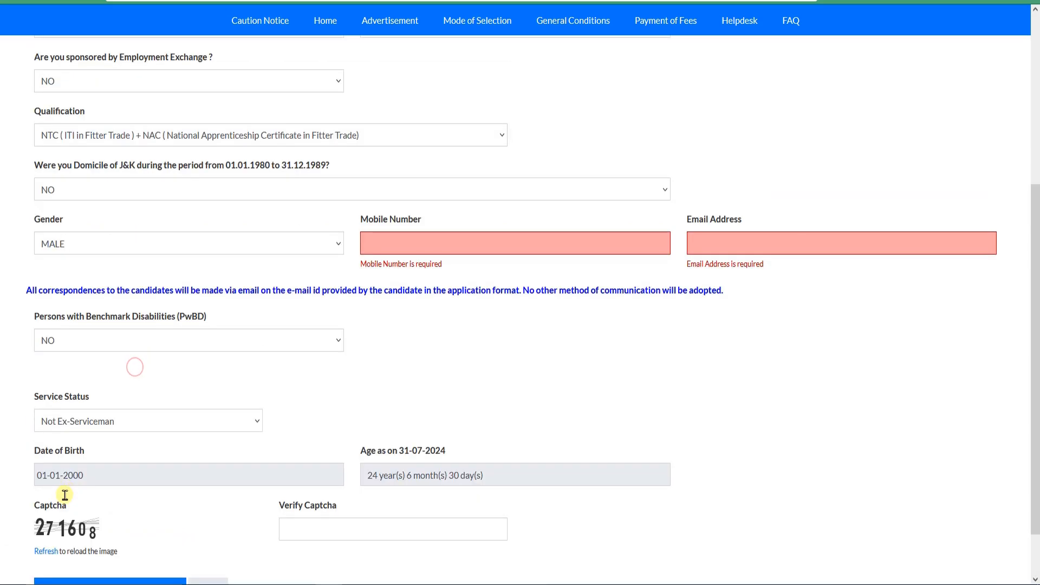
pyautogui.scroll(-2, 134, 365)
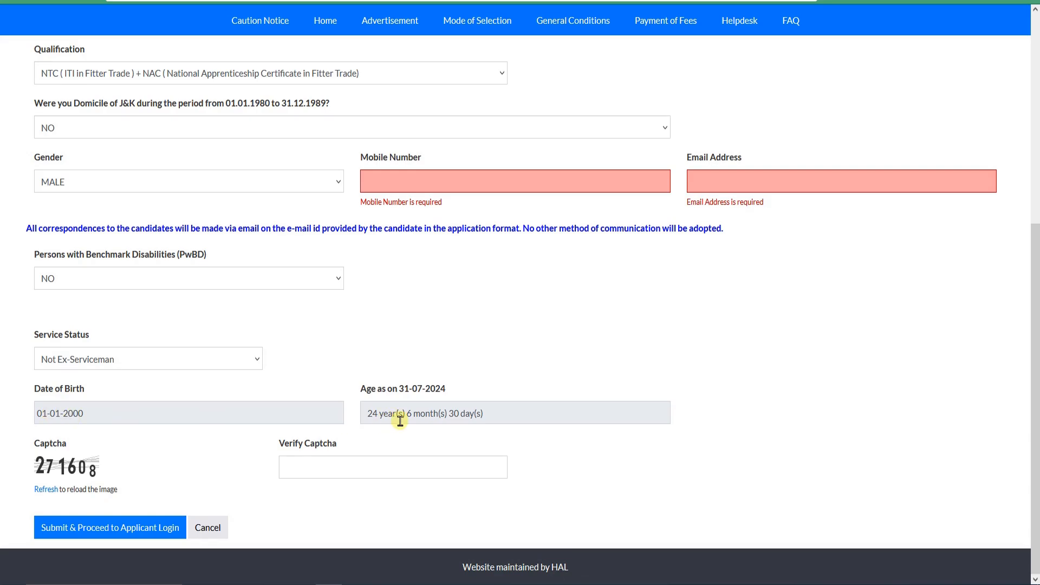
pyautogui.moveTo(365, 416); pyautogui.dragTo(505, 419)
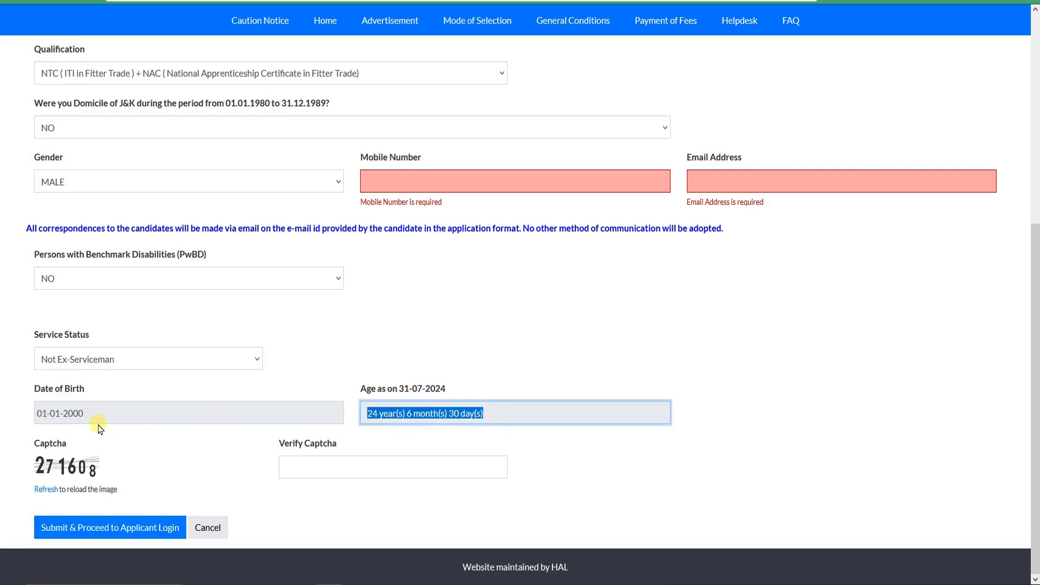
pyautogui.click(541, 444)
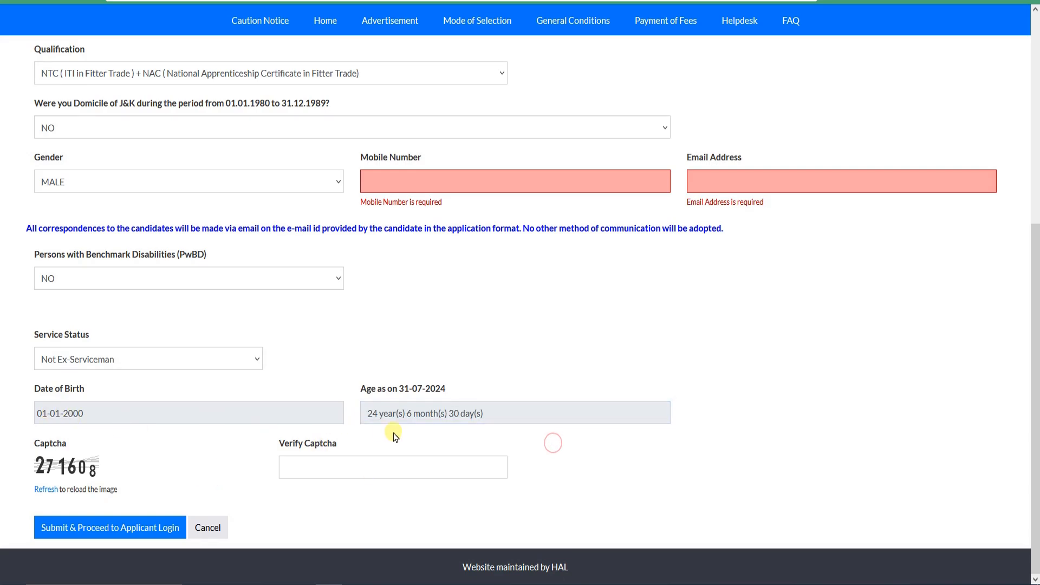
# Step: Fill in the mobile number, email address and captcha, submit the registration form and confirm the submission
pyautogui.click(91, 533)
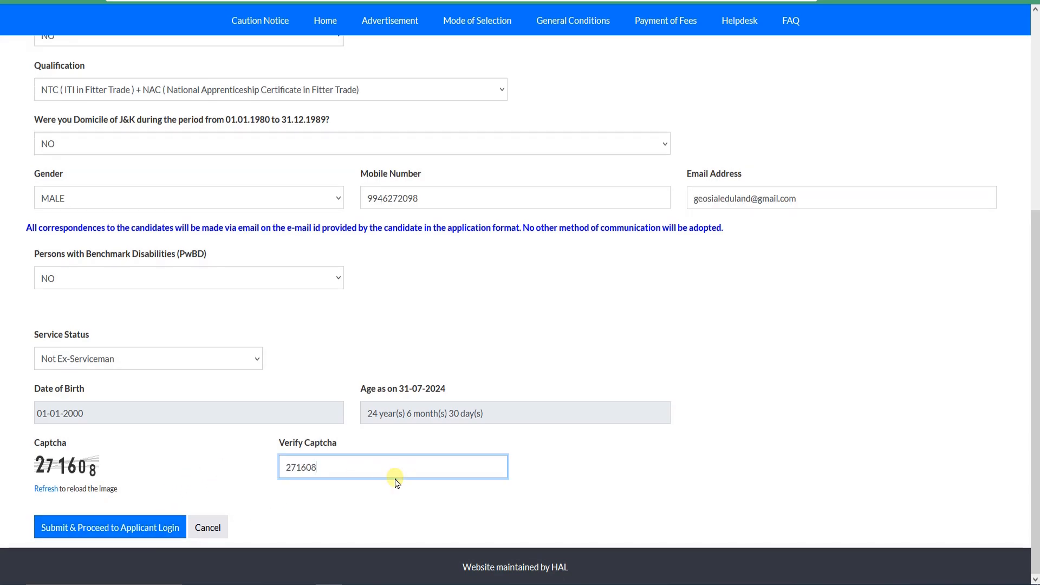
pyautogui.click(118, 536)
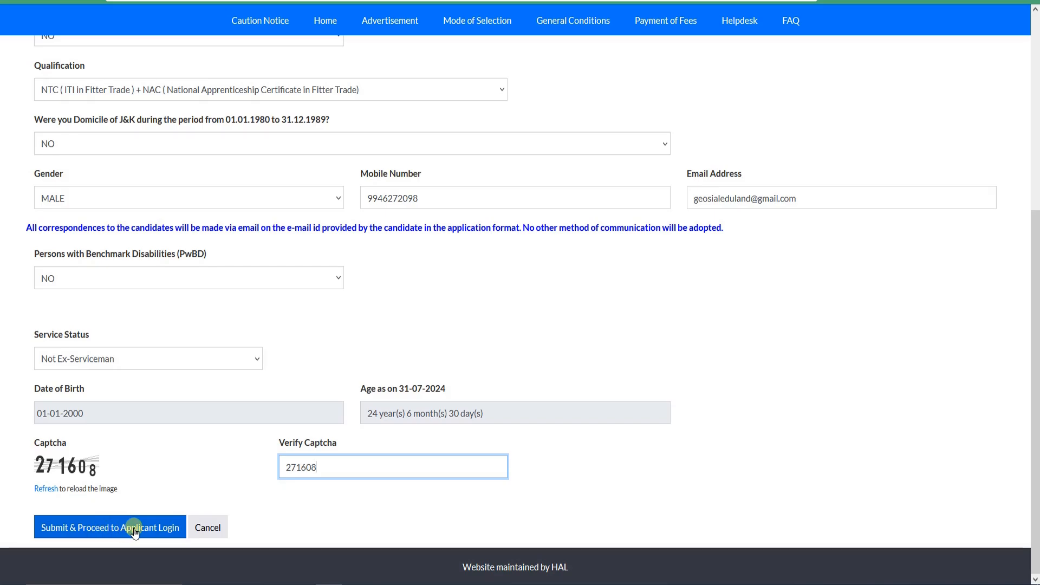
pyautogui.click(123, 533)
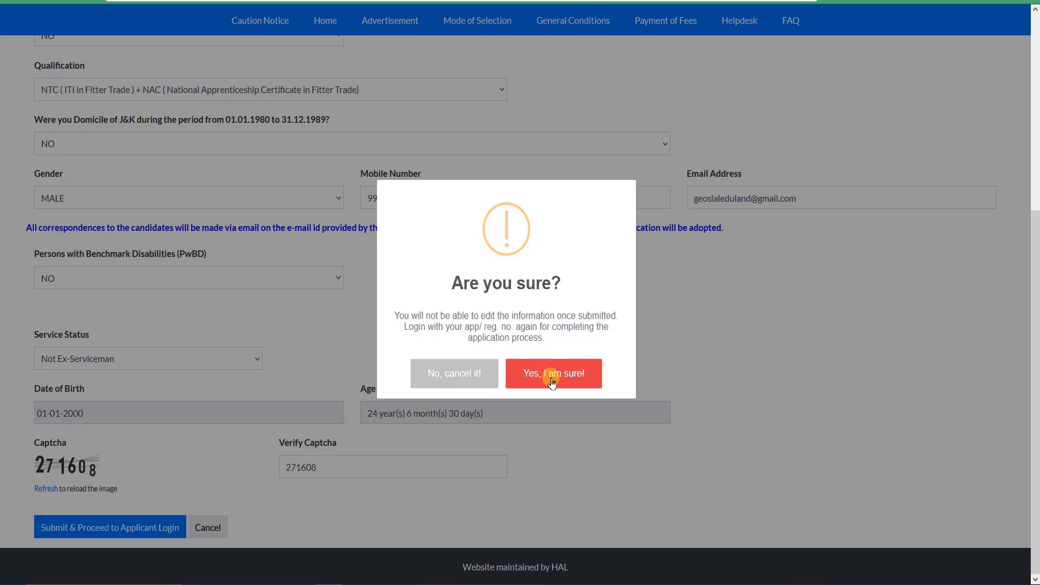
pyautogui.click(554, 377)
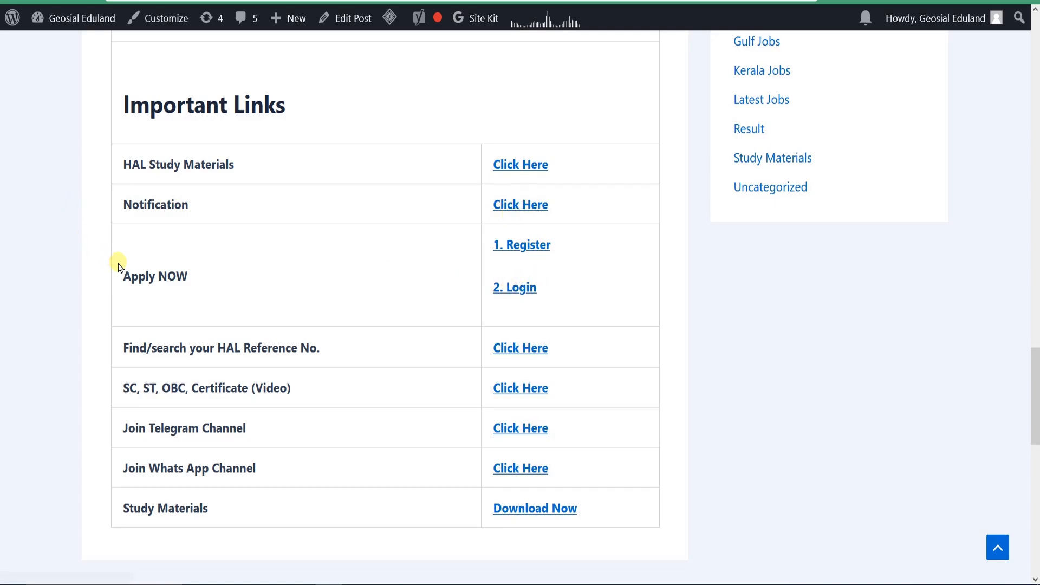
# Step: On the recruitment post, point out the Apply NOW entry and open its Login link to view the Applicant Login page, and return to the post
pyautogui.moveTo(130, 275); pyautogui.dragTo(229, 276)
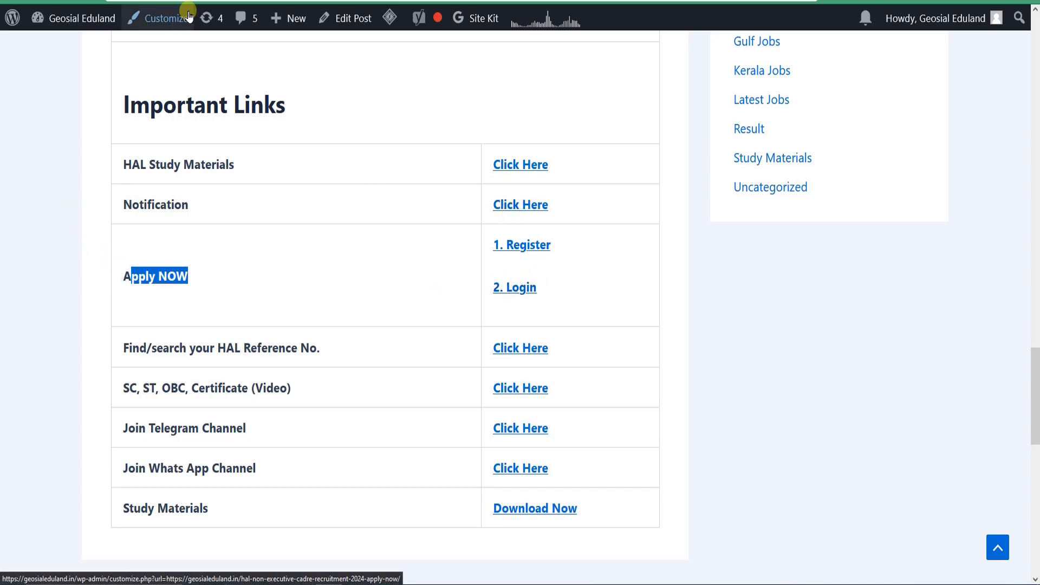
pyautogui.rightClick(517, 294)
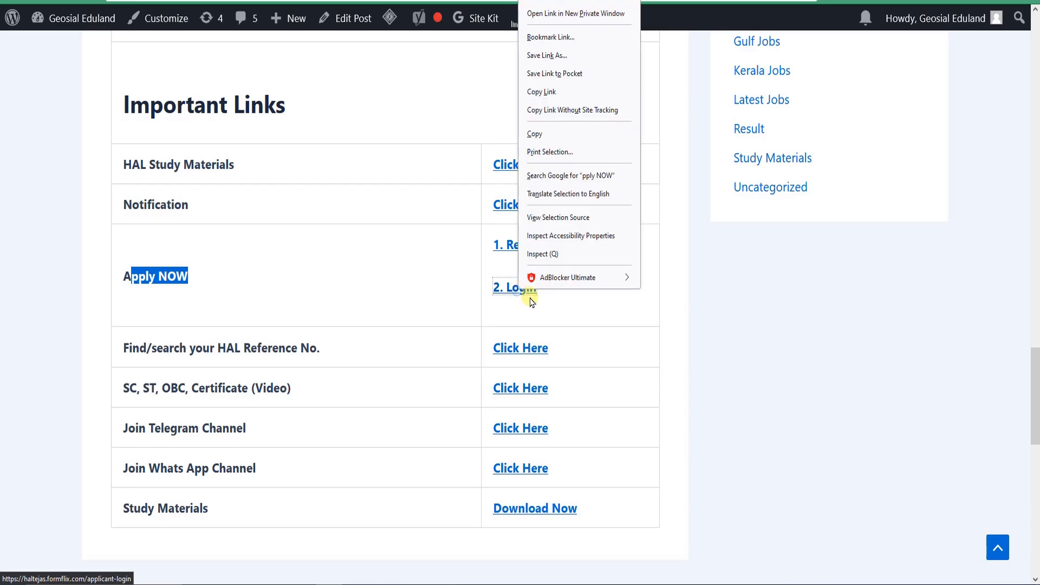
pyautogui.click(576, 13)
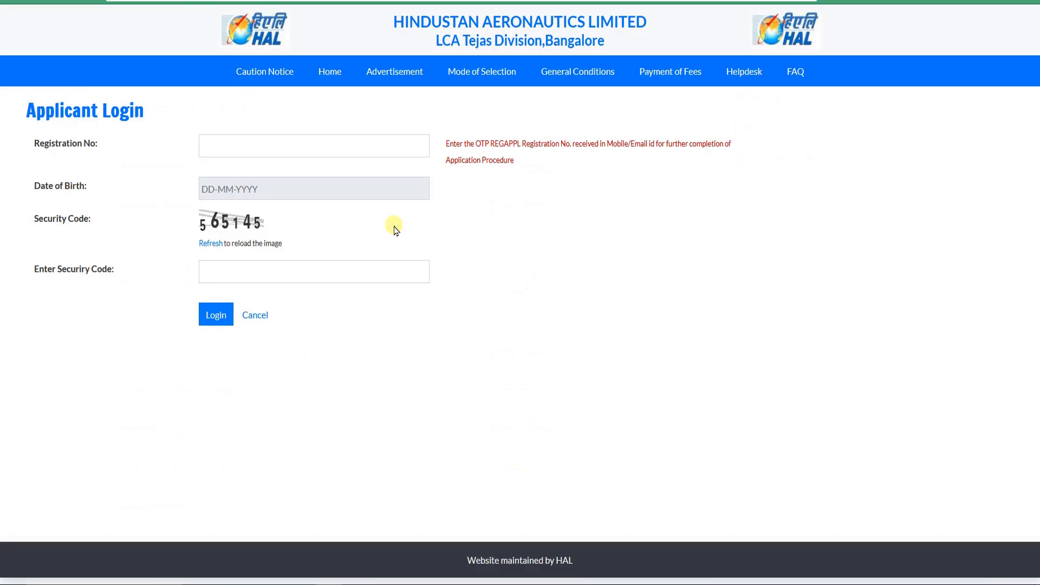
pyautogui.click(251, 142)
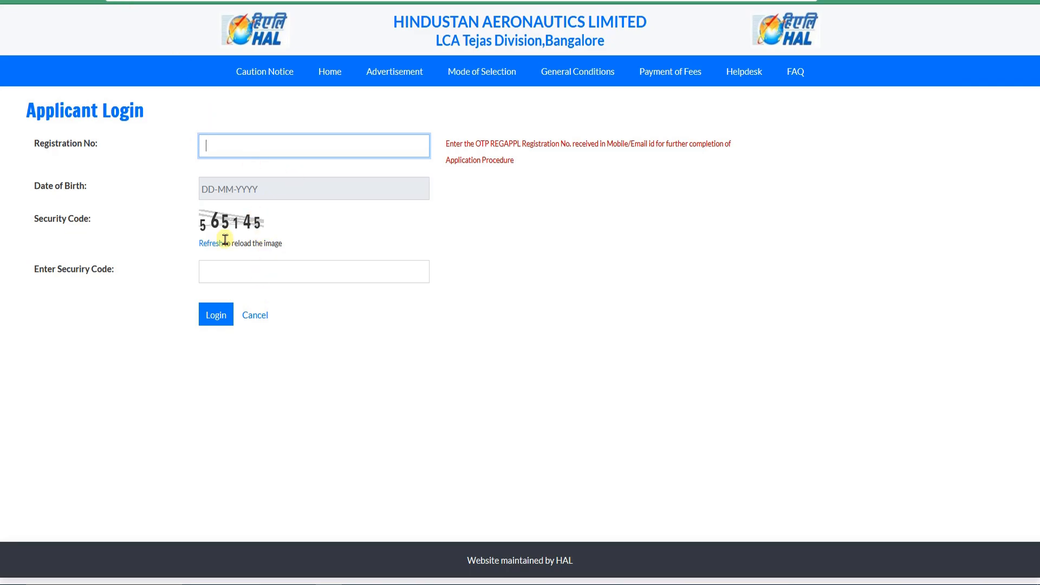
pyautogui.hotkey('ctrl', 'shift', 'Tab')
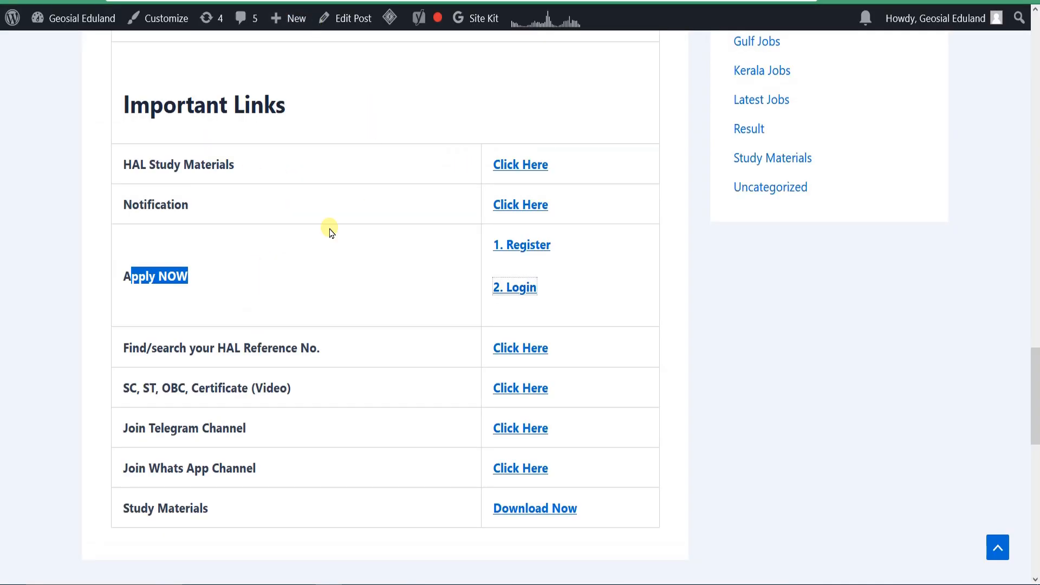
# Step: Open Applicant Login from the HAL home page and log in with the registration number, date of birth and security code
pyautogui.hotkey('ctrl', 'Tab')
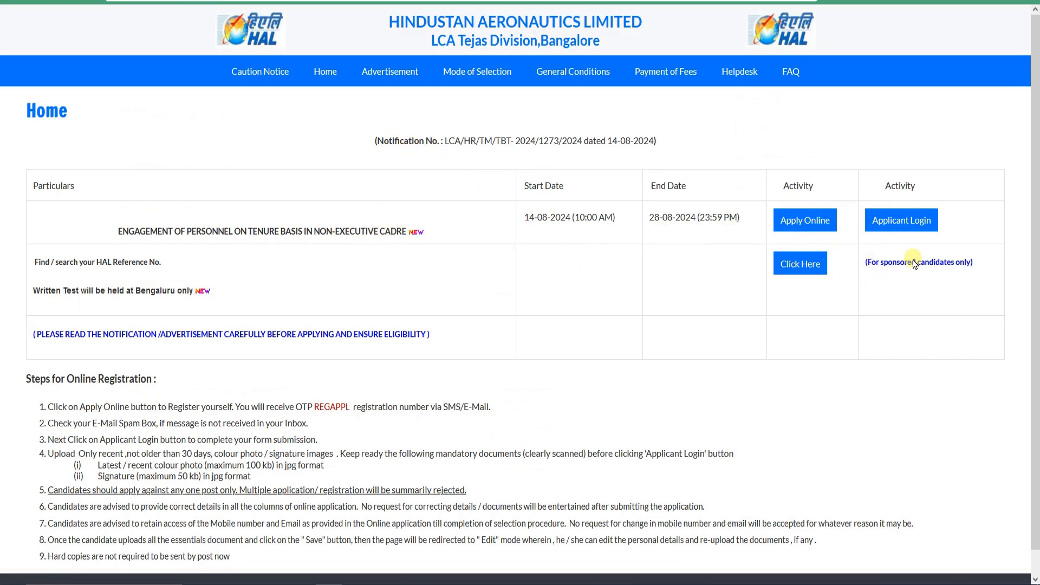
pyautogui.click(901, 222)
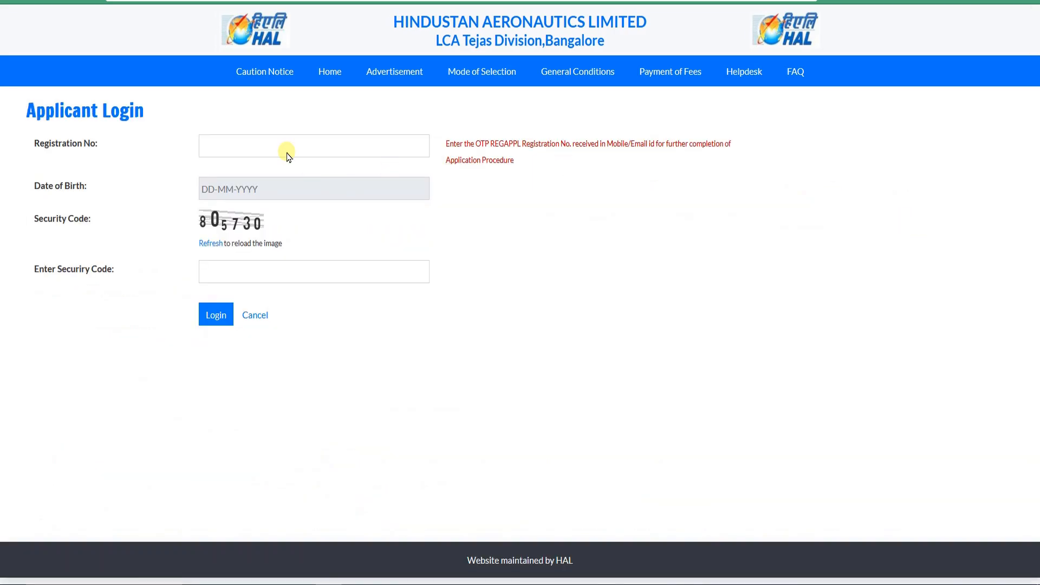
pyautogui.click(264, 145)
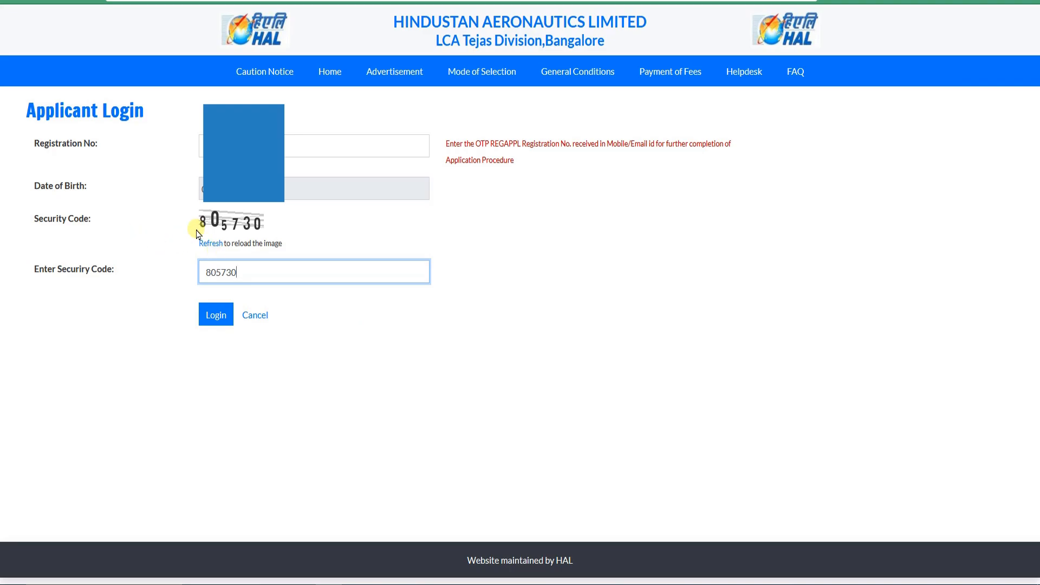
pyautogui.click(213, 319)
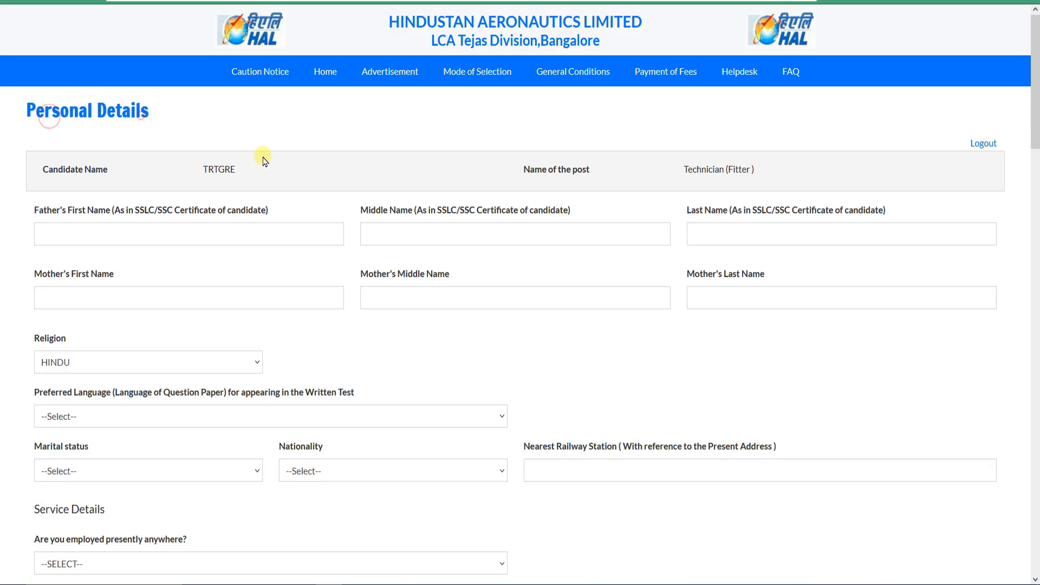
# Step: Point out the candidate name and the name of the post at the head of the Personal Details form
pyautogui.scroll(-3, 434, 210)
pyautogui.scroll(3, 740, 193)
pyautogui.moveTo(691, 175); pyautogui.dragTo(765, 176)
pyautogui.moveTo(192, 173); pyautogui.dragTo(267, 171)
pyautogui.click(264, 174)
# Step: Point out the father's and mother's name fields in the Personal Details form
pyautogui.click(263, 172)
pyautogui.scroll(-1, 249, 210)
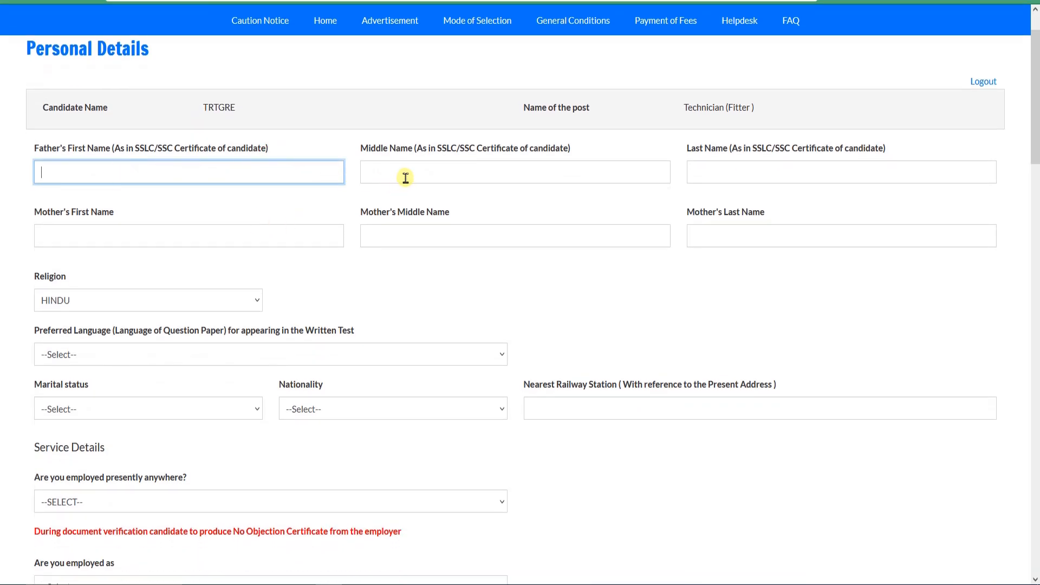
pyautogui.scroll(-1, 271, 223)
pyautogui.click(117, 172)
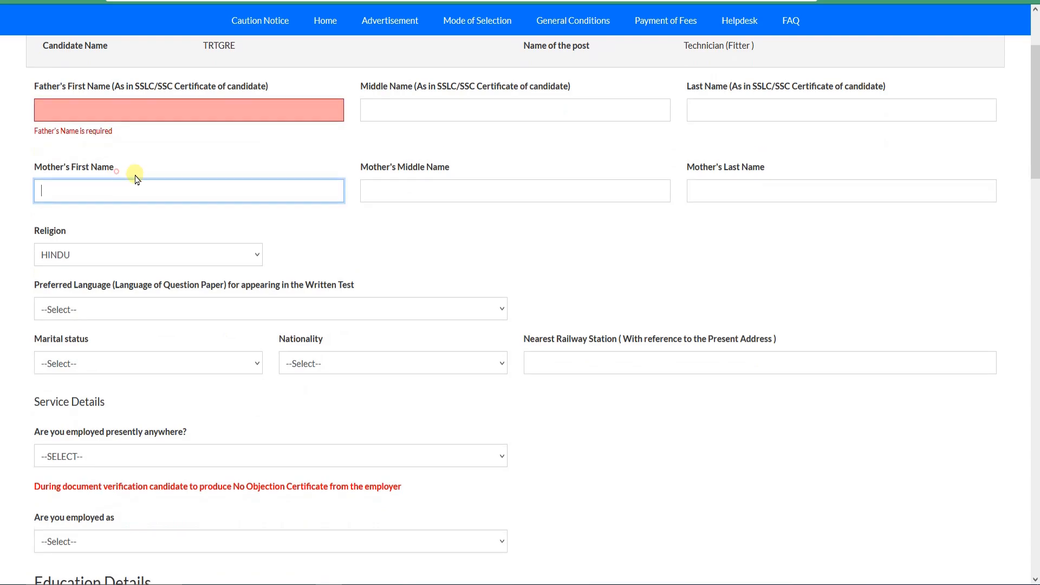
pyautogui.scroll(-2, 333, 224)
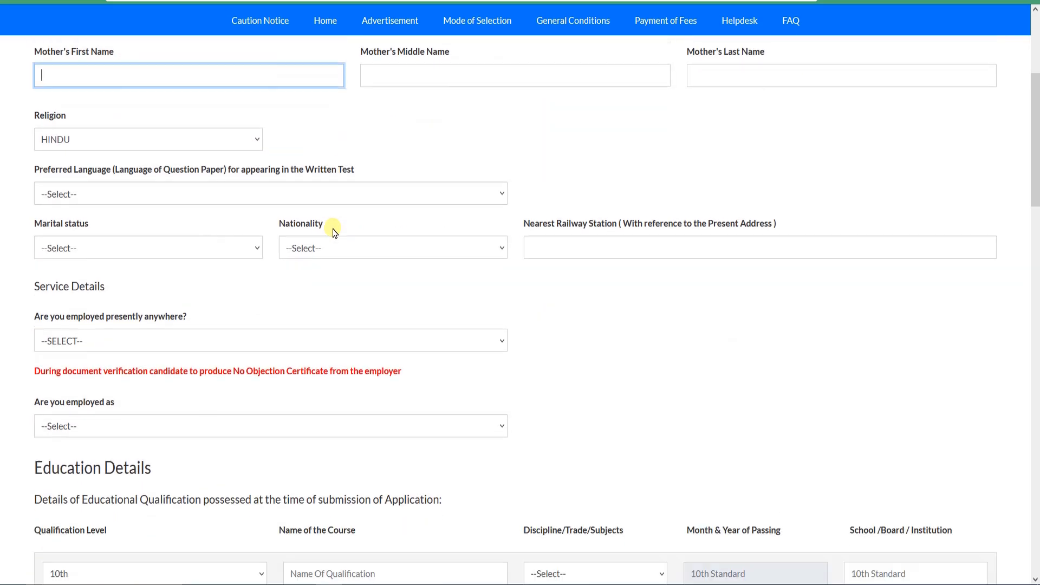
# Step: Select HINDU as the religion and English as the preferred language for the written test
pyautogui.click(135, 142)
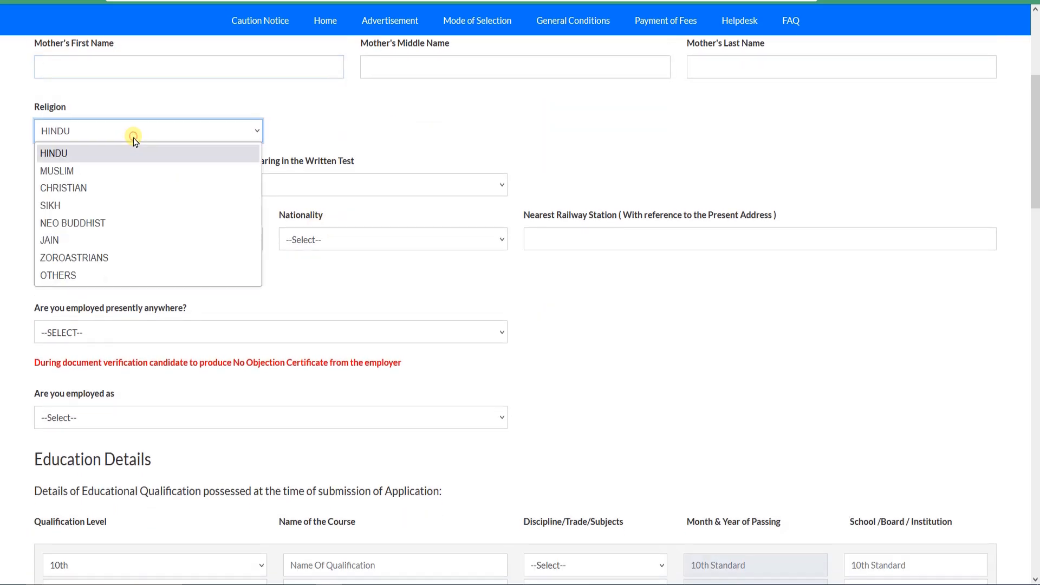
pyautogui.click(112, 155)
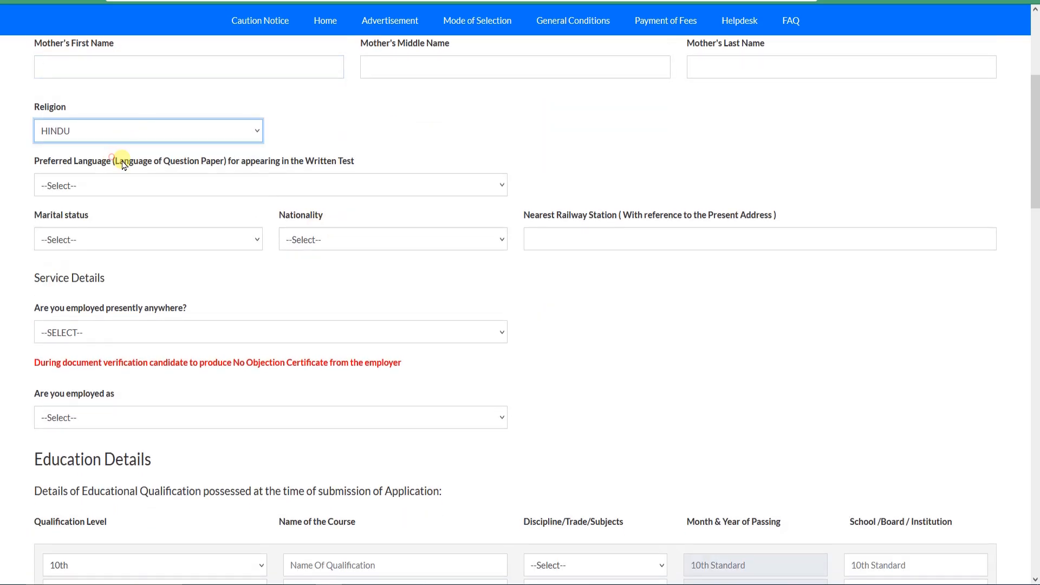
pyautogui.click(172, 189)
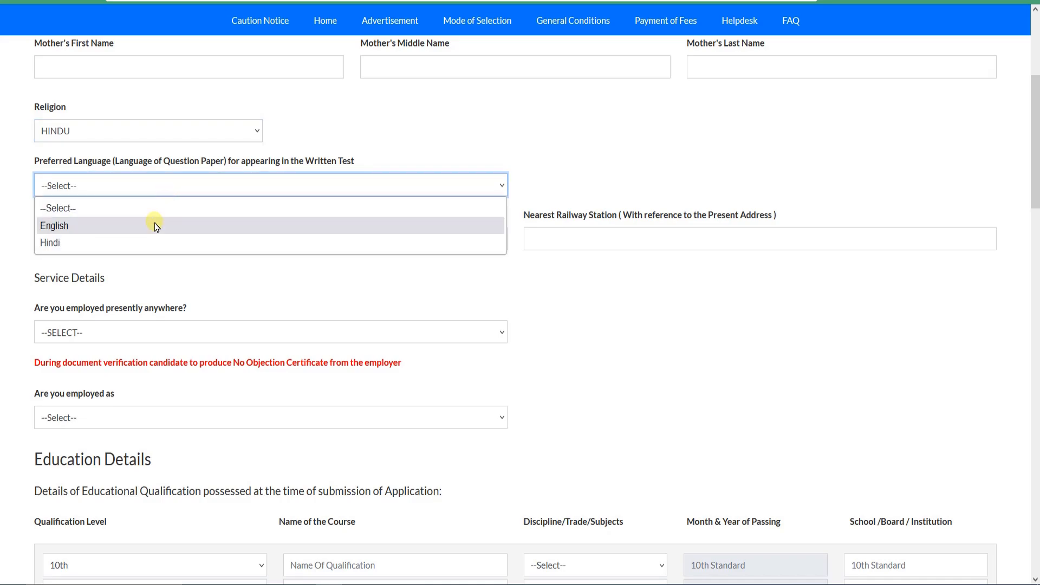
pyautogui.click(115, 230)
# Step: Set the marital status to Unmarried and nationality to INDIAN, and enter gdfghfhjn as the nearest railway station
pyautogui.click(150, 239)
pyautogui.click(130, 299)
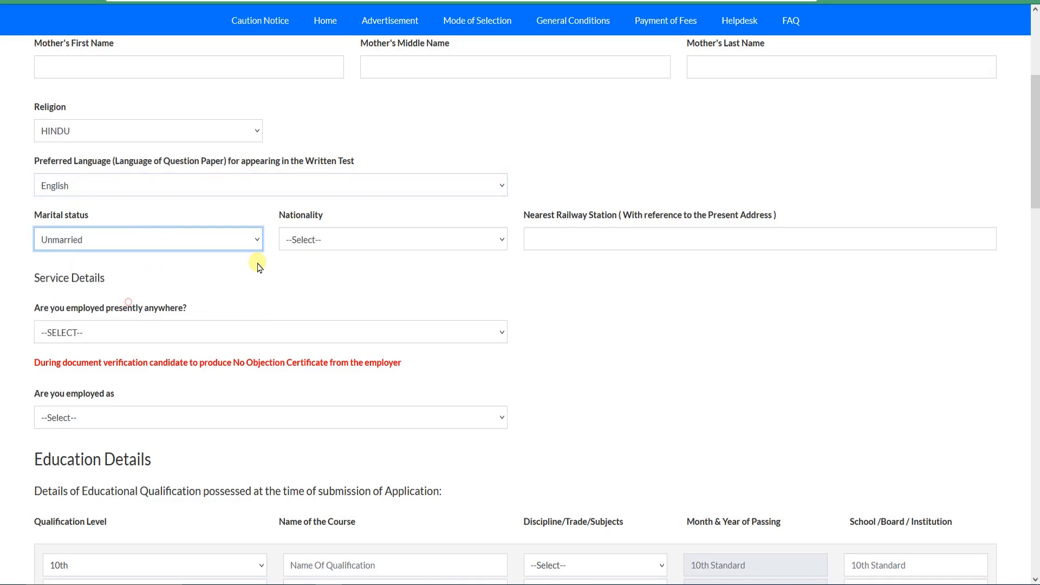
pyautogui.click(348, 247)
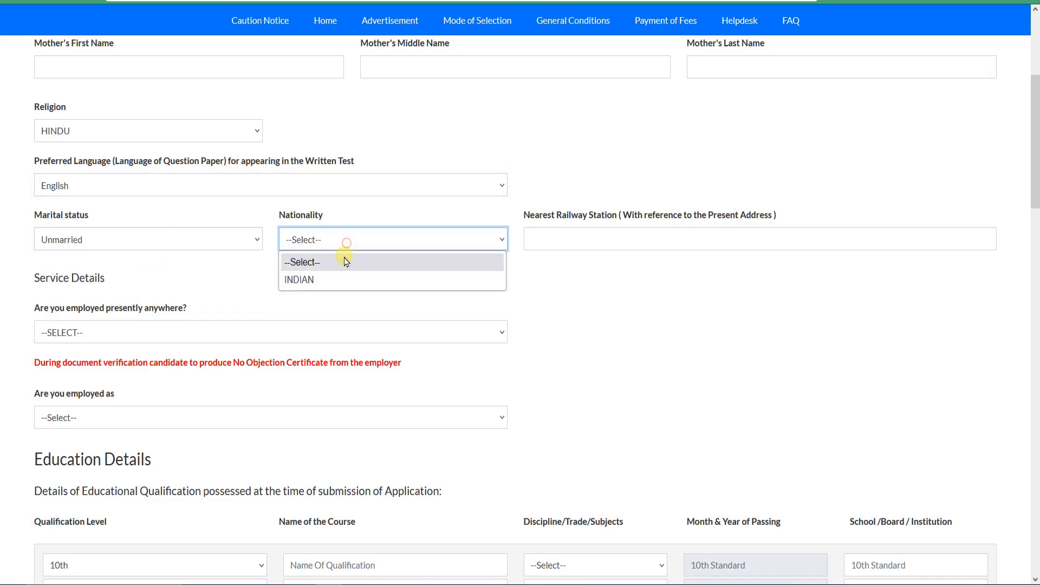
pyautogui.click(327, 279)
pyautogui.click(564, 249)
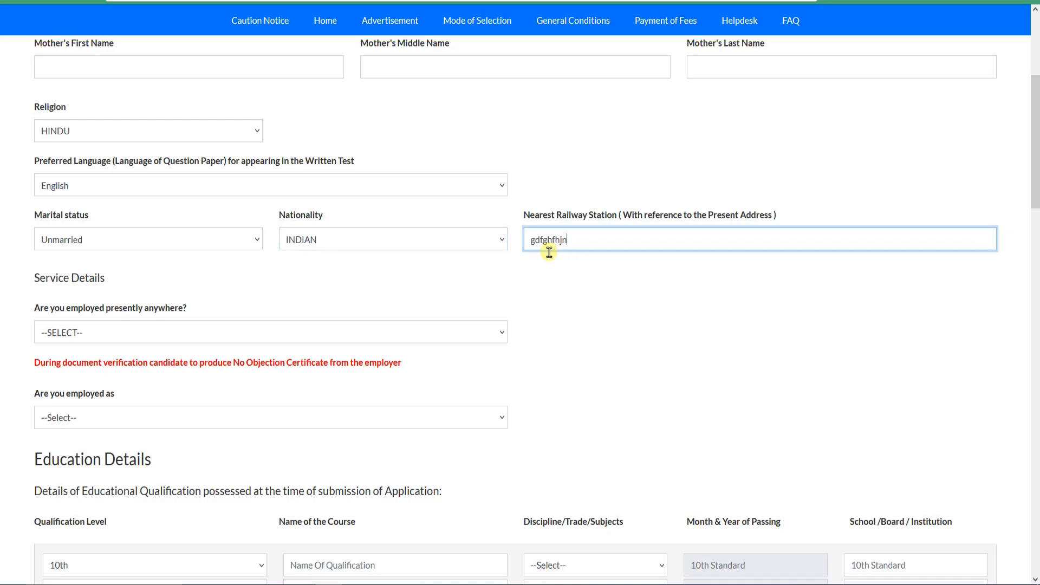
# Step: Answer NO to being presently employed anywhere in the Service Details
pyautogui.scroll(-1, 227, 298)
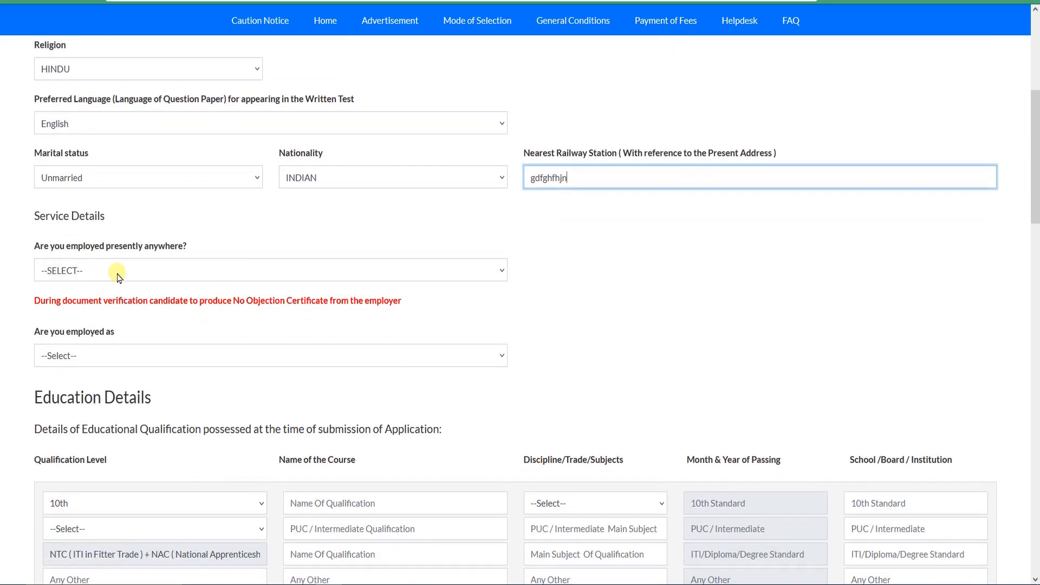
pyautogui.click(116, 272)
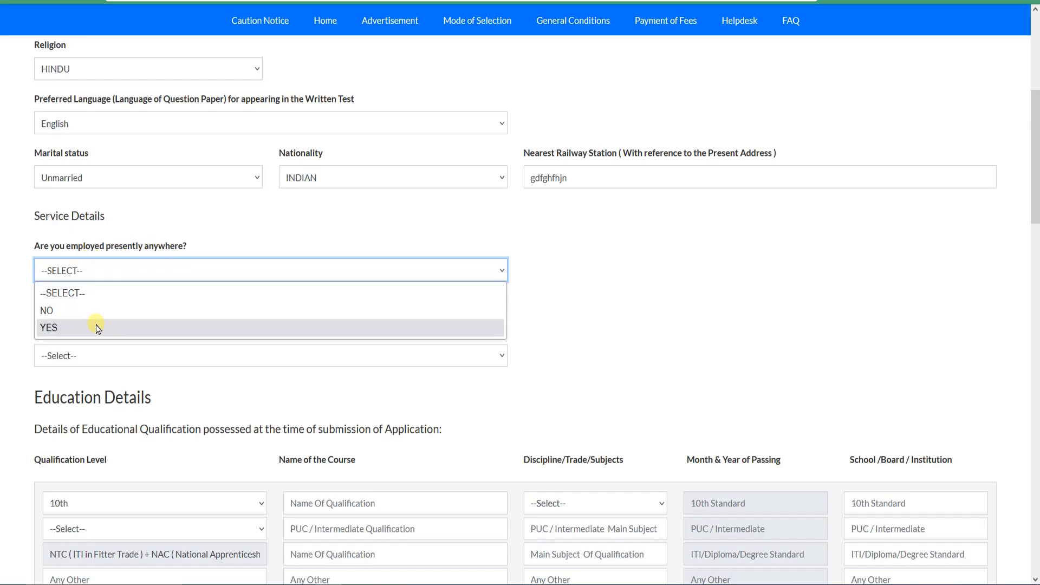
pyautogui.click(93, 310)
# Step: Point out the Education Details section and look over its qualification and marks tables
pyautogui.scroll(-2, 304, 299)
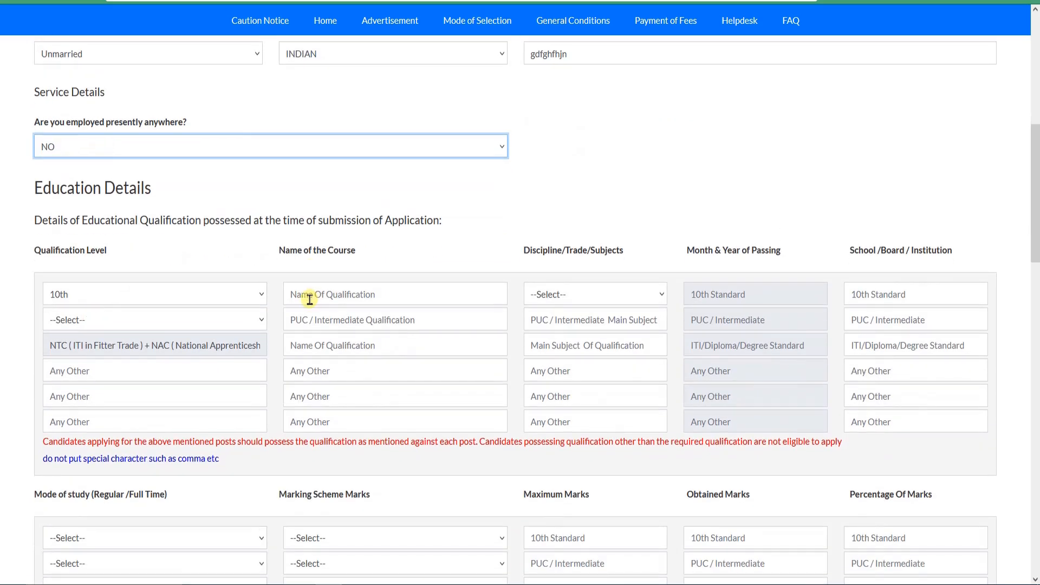
pyautogui.moveTo(44, 188); pyautogui.dragTo(138, 219)
pyautogui.click(187, 215)
pyautogui.scroll(-3, 55, 199)
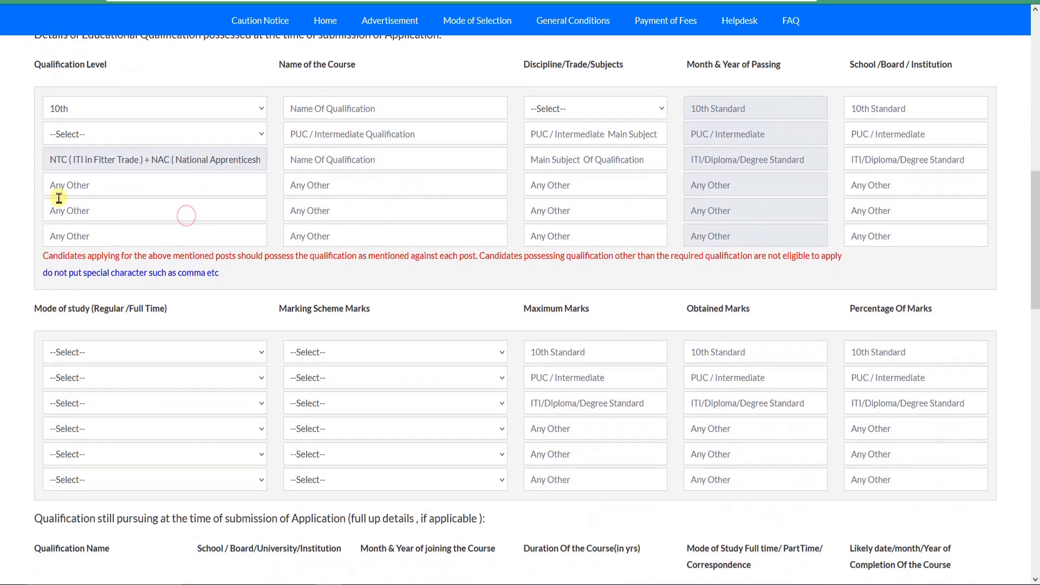
pyautogui.scroll(1, 178, 179)
# Step: In the first education row, set the qualification level to SSLC and enter SSLC as the name of the course
pyautogui.click(200, 174)
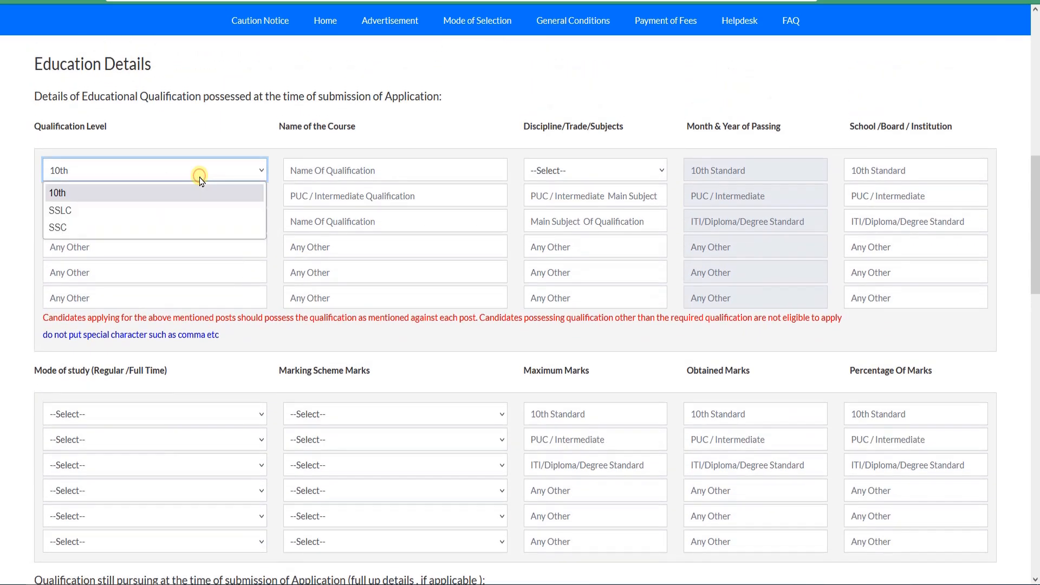
pyautogui.click(199, 176)
pyautogui.click(120, 171)
pyautogui.click(120, 171)
pyautogui.click(120, 171)
pyautogui.click(87, 209)
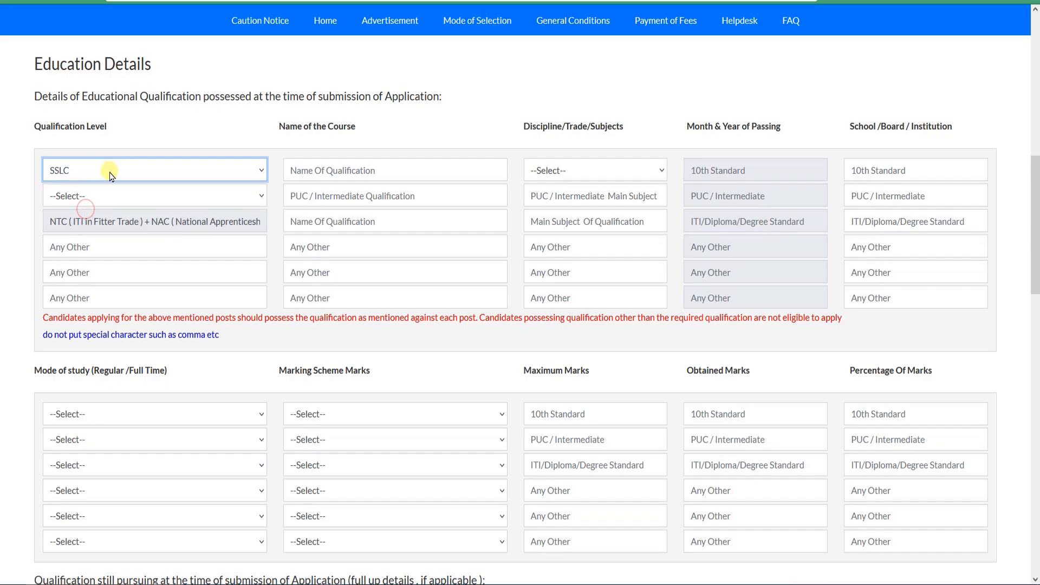
pyautogui.click(304, 170)
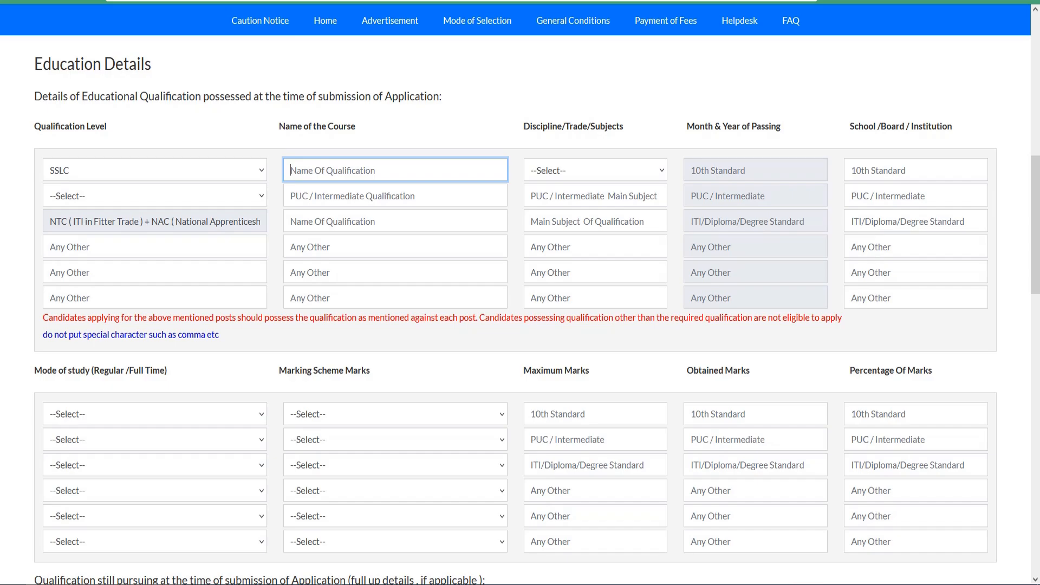
pyautogui.write('s')
pyautogui.press('BackSpace')
pyautogui.write('SSLC')
# Step: Look through the subject options for the SSLC row and set the field to MATH,SCIENCE,ENGLISH,REGIONAL LANGUAGE
pyautogui.click(610, 172)
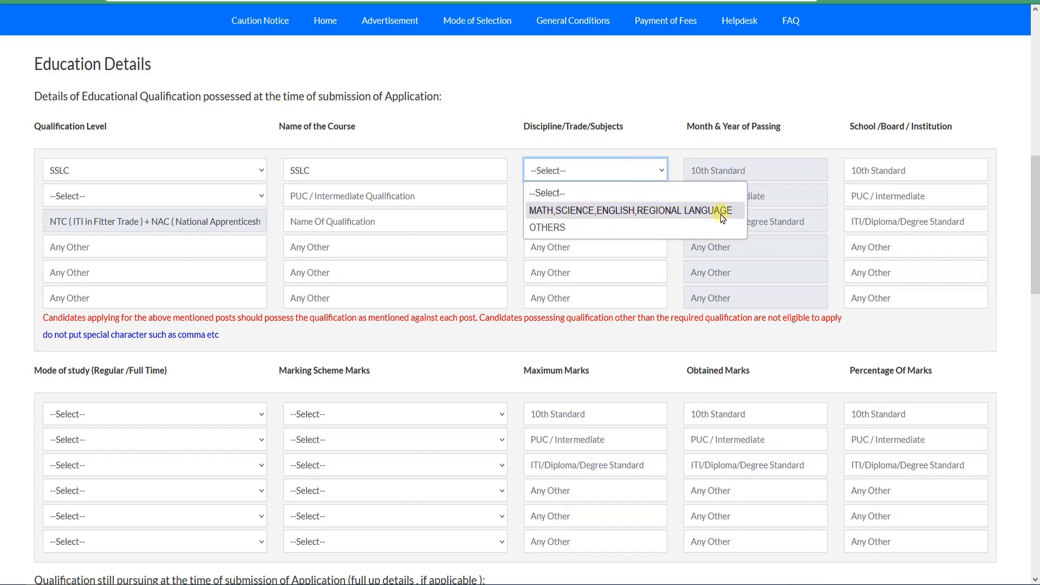
pyautogui.click(649, 217)
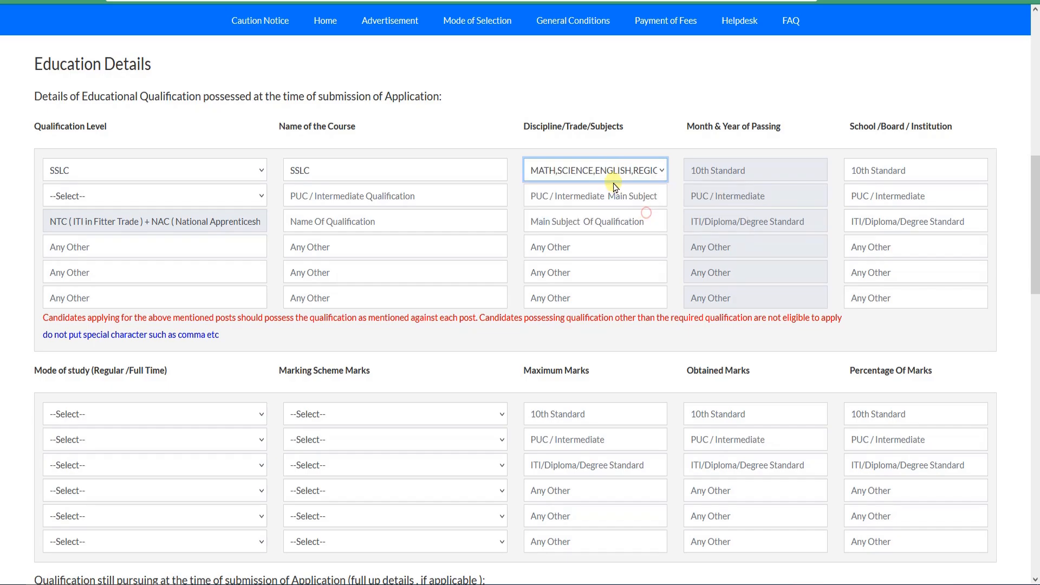
pyautogui.click(615, 174)
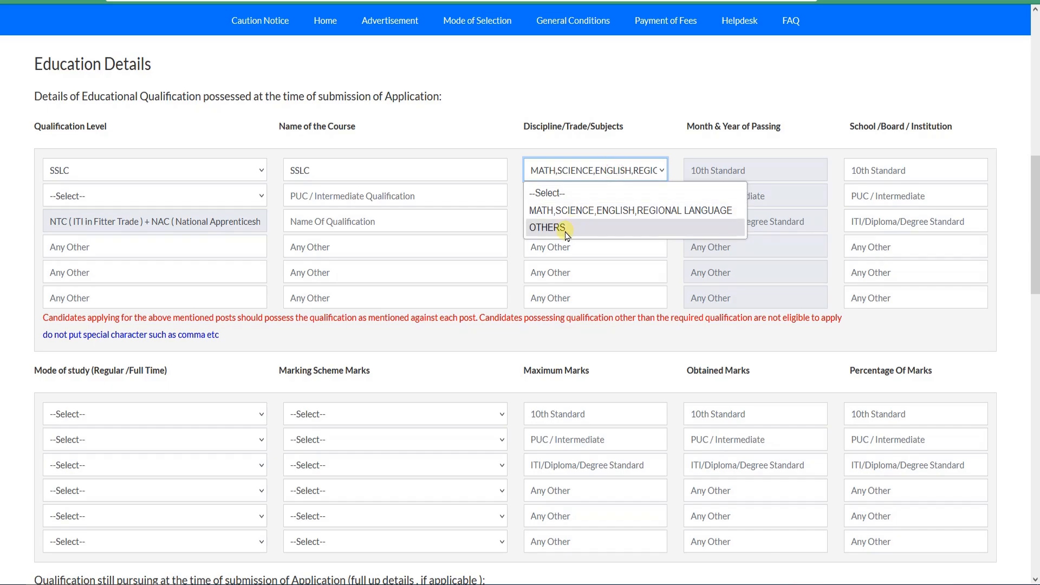
pyautogui.click(563, 228)
pyautogui.click(589, 174)
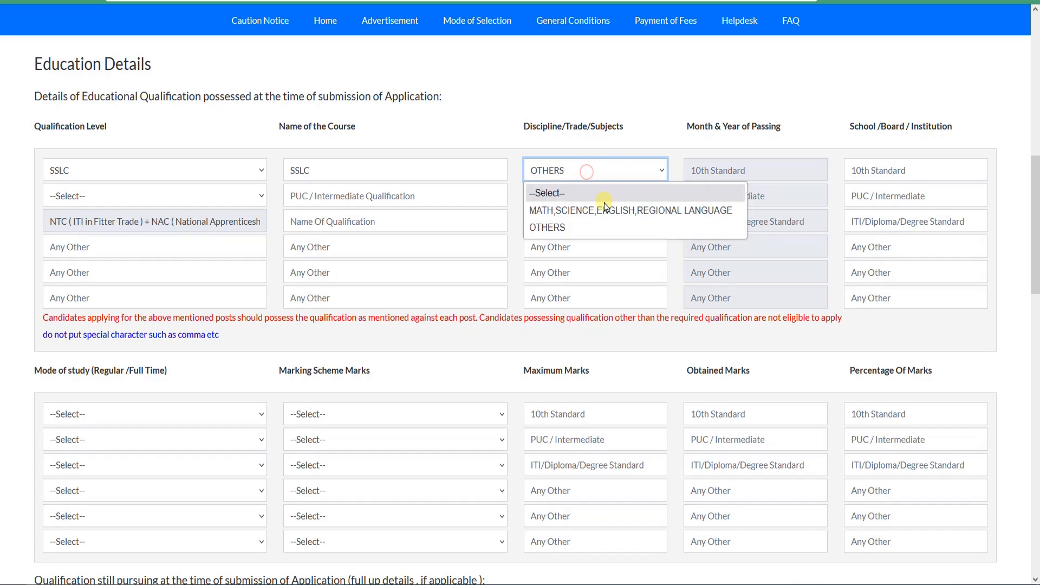
pyautogui.click(703, 213)
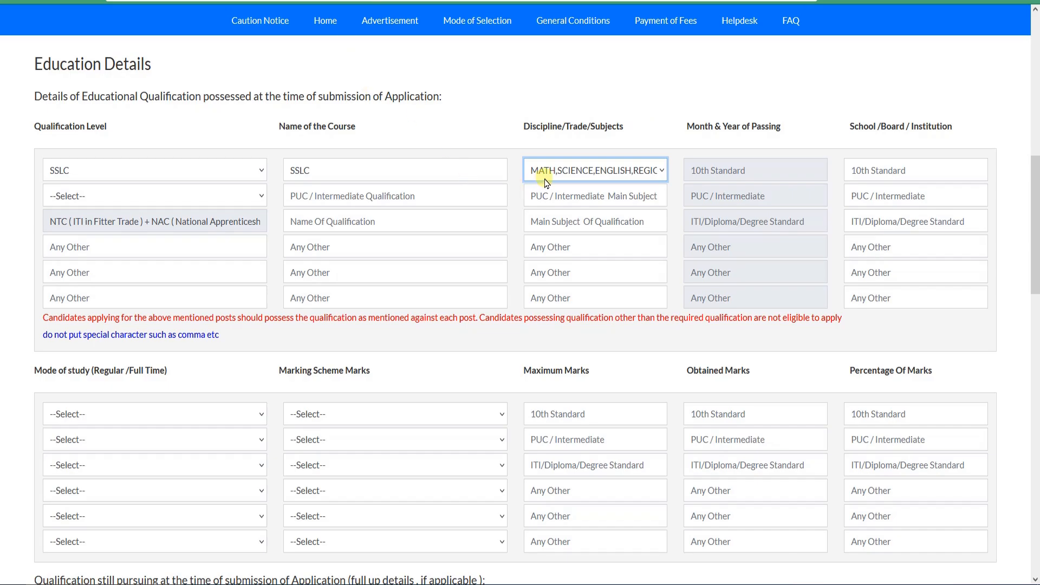
pyautogui.click(652, 177)
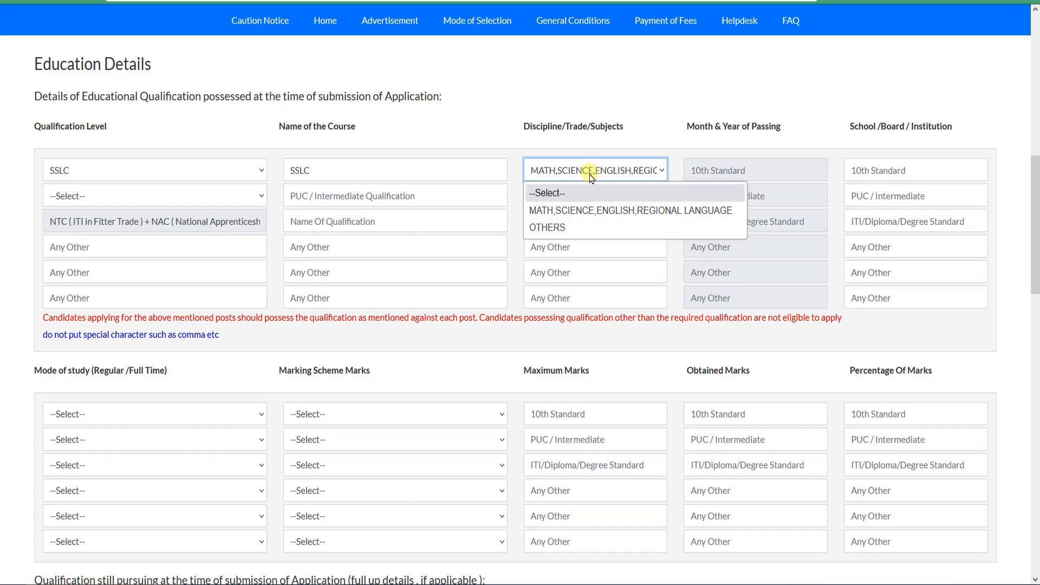
pyautogui.click(516, 151)
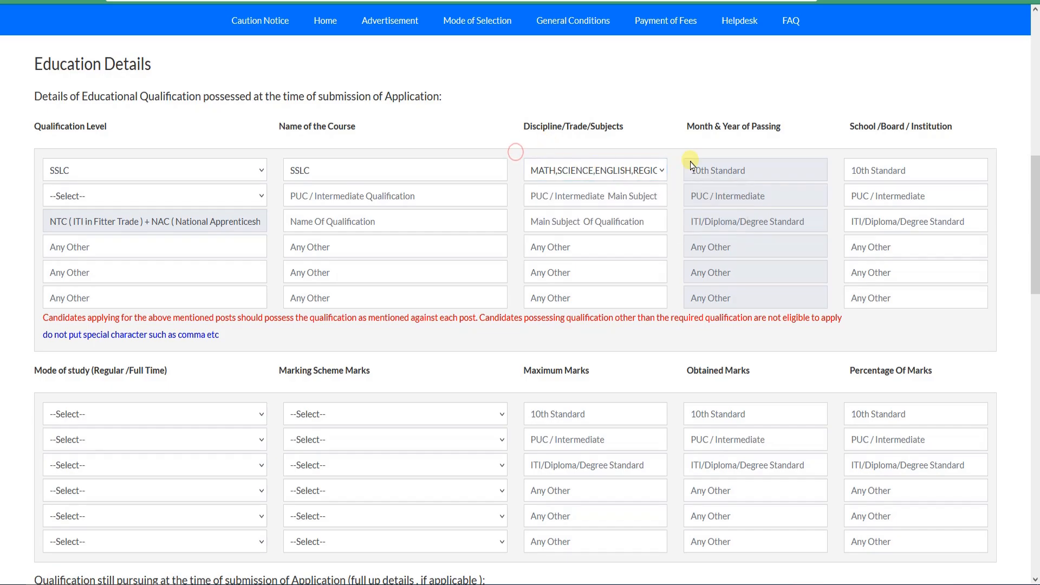
# Step: Set the SSLC row's month and year of passing to 06/2016 and enter GHGHGHGH as the school or board
pyautogui.click(713, 171)
pyautogui.click(713, 171)
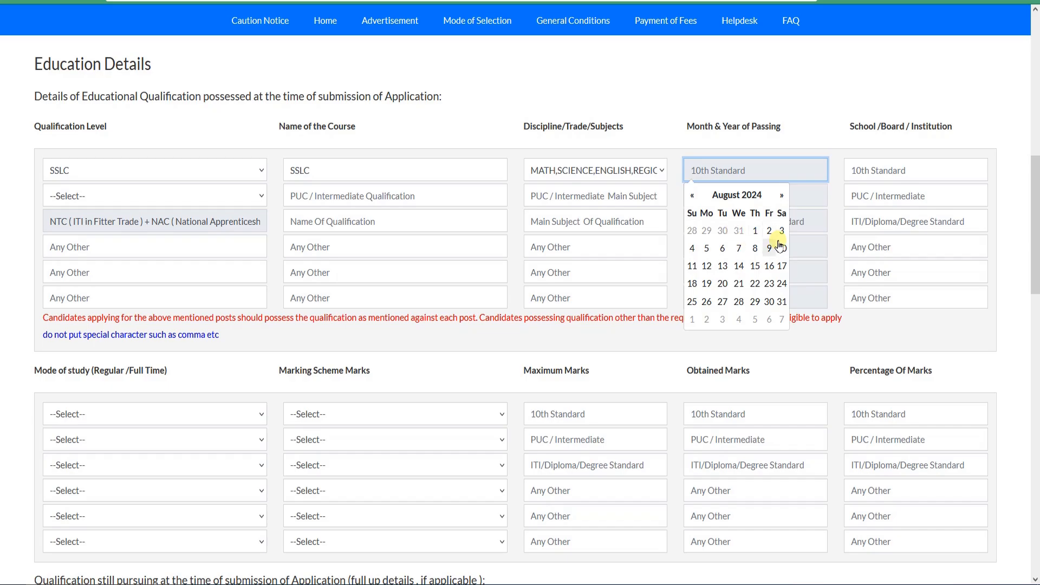
pyautogui.click(737, 196)
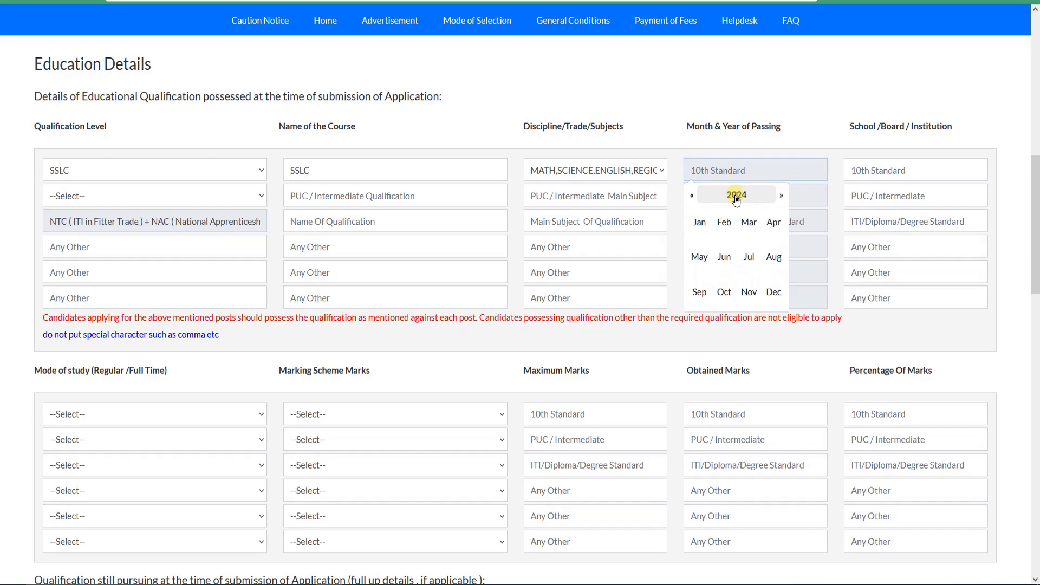
pyautogui.click(693, 197)
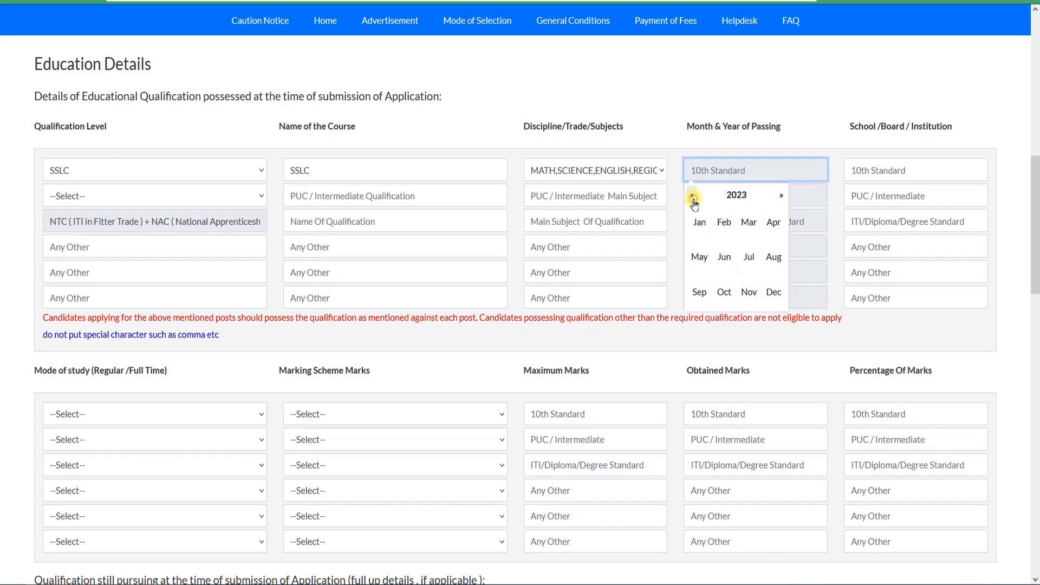
pyautogui.click(693, 196)
pyautogui.click(694, 199)
pyautogui.click(694, 199)
pyautogui.click(693, 199)
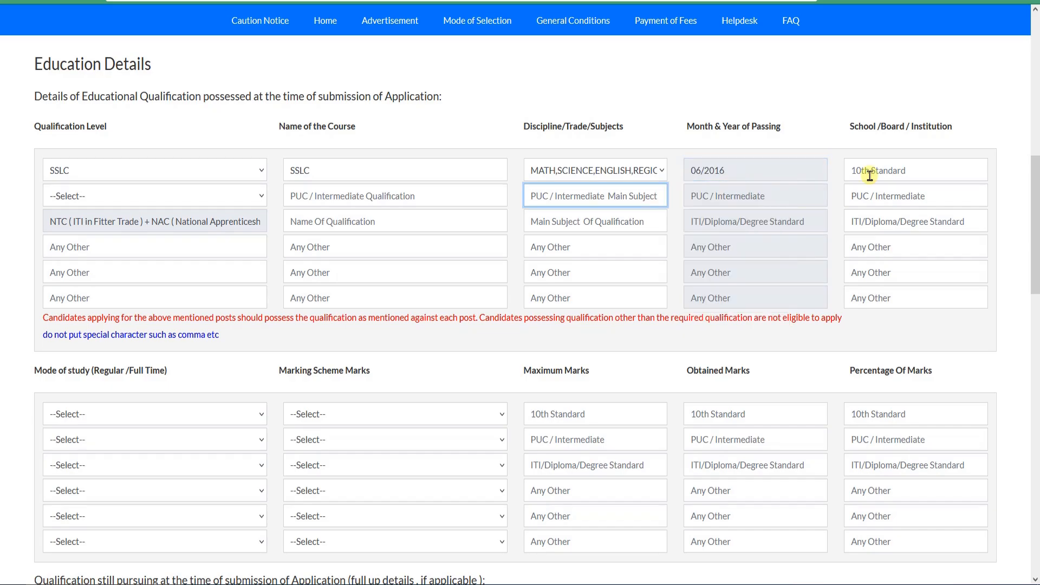
pyautogui.click(872, 172)
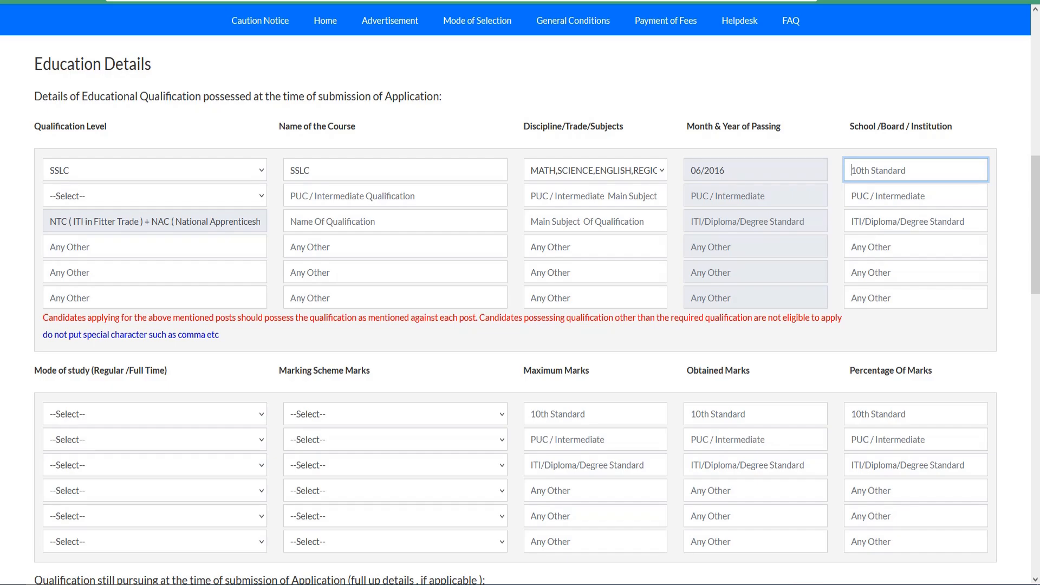
pyautogui.write('GHGHGHGH')
# Step: Try 12th as the qualification level in the PUC / Intermediate row and reset the field to --Select--
pyautogui.scroll(-1, 194, 217)
pyautogui.click(227, 139)
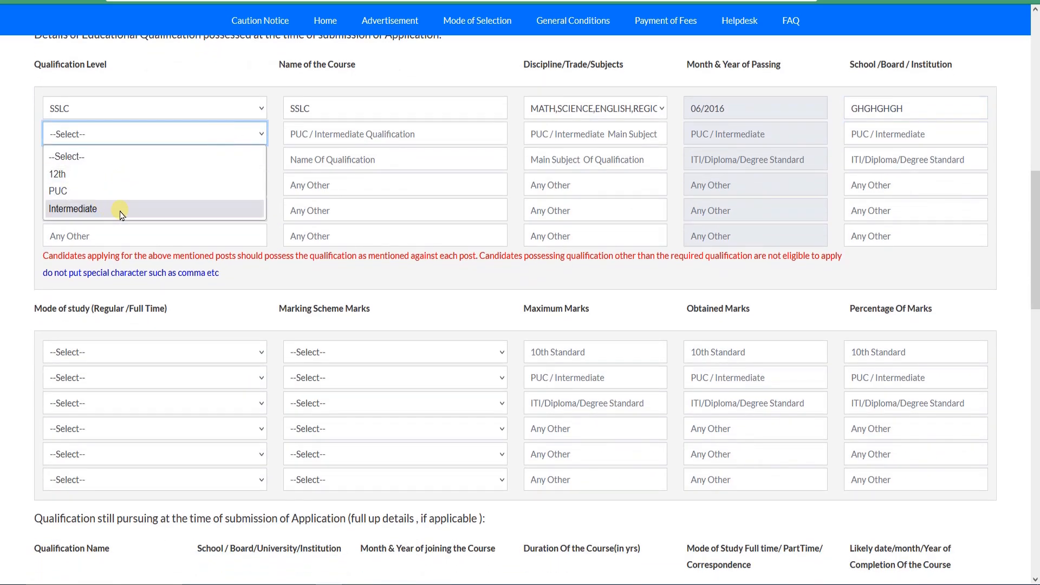
pyautogui.click(103, 174)
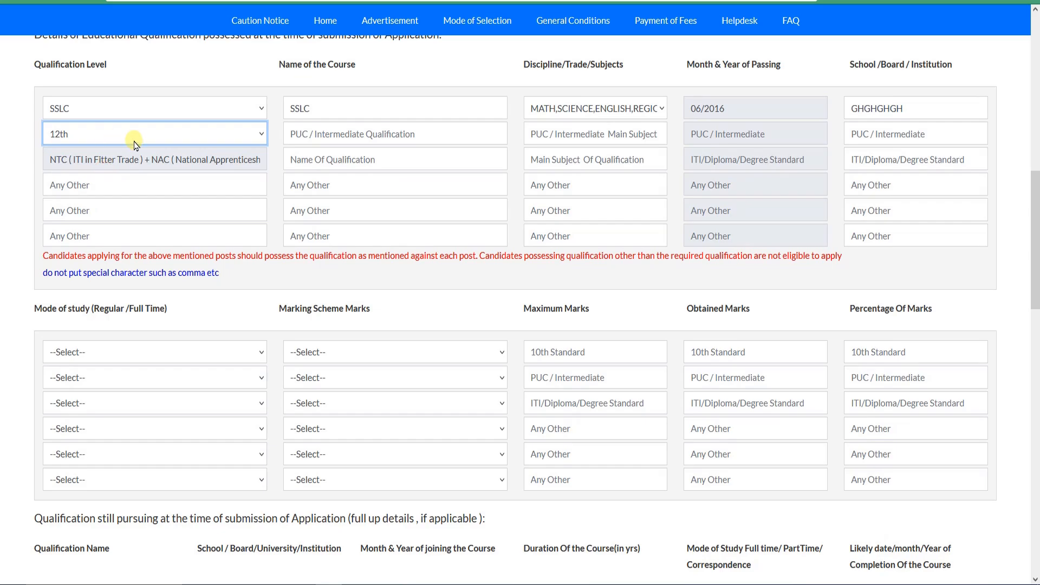
pyautogui.click(210, 135)
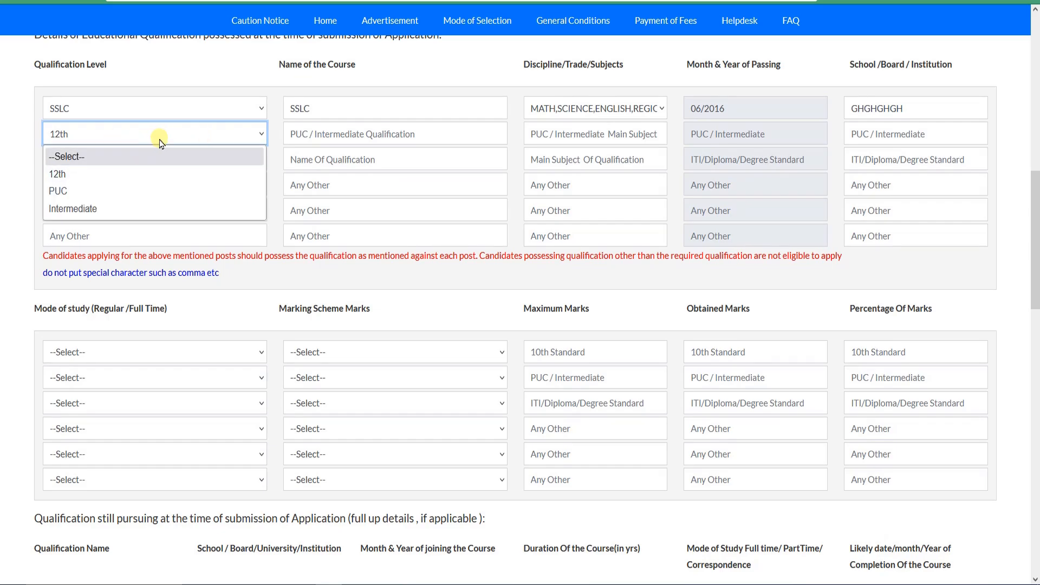
pyautogui.click(97, 162)
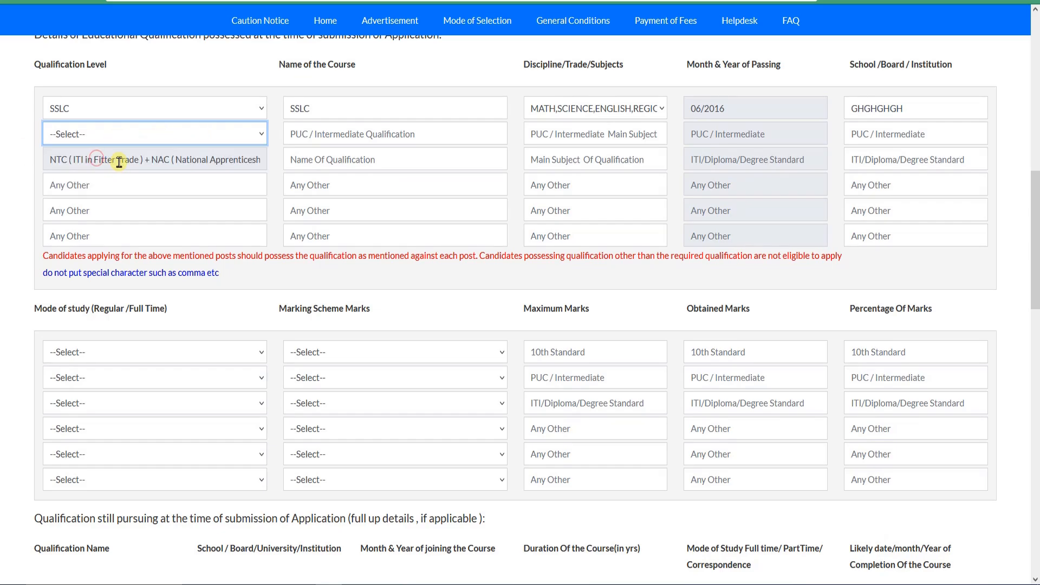
# Step: Point out the preset NTC (ITI in Fitter Trade) + NAC qualification level in the third education row
pyautogui.click(119, 162)
pyautogui.moveTo(52, 162); pyautogui.dragTo(229, 164)
pyautogui.click(236, 162)
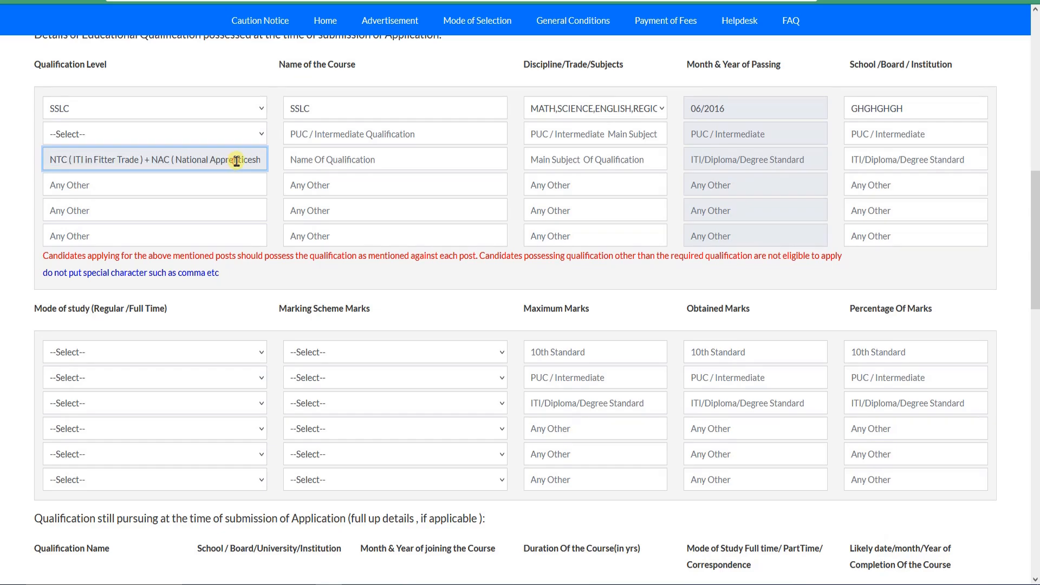
# Step: In the ITI row, enter ITI as the course name and FITT as the main subject, with passing date 08/2024
pyautogui.click(302, 159)
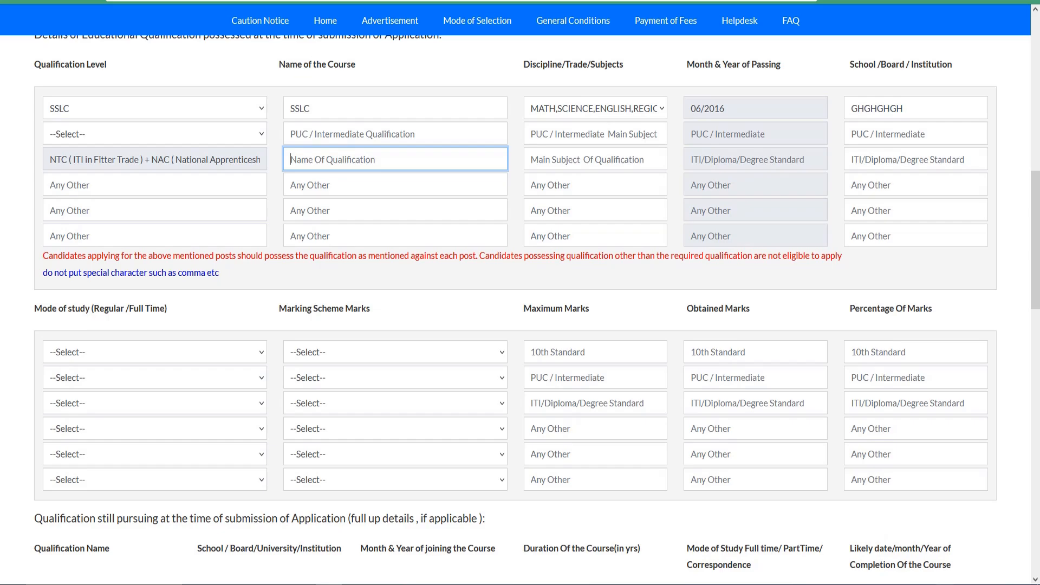
pyautogui.scroll(1, 557, 223)
pyautogui.write('ITI')
pyautogui.click(558, 223)
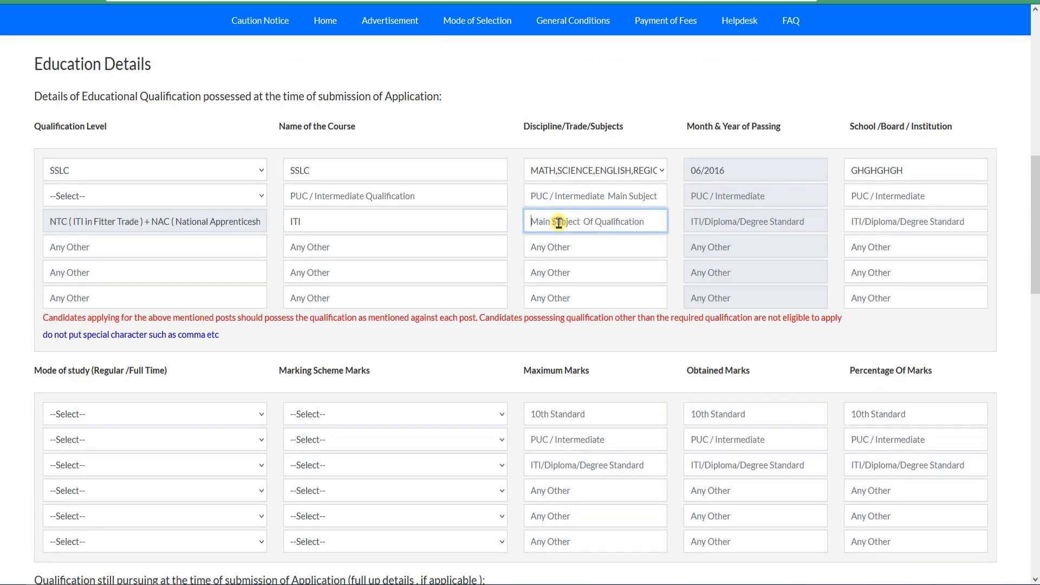
pyautogui.write('FITT')
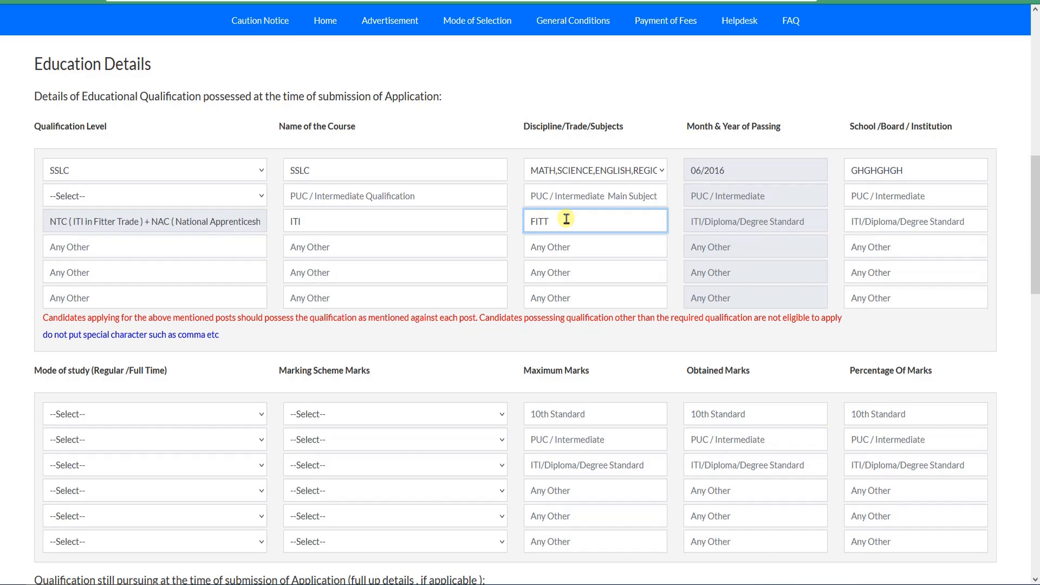
pyautogui.click(754, 227)
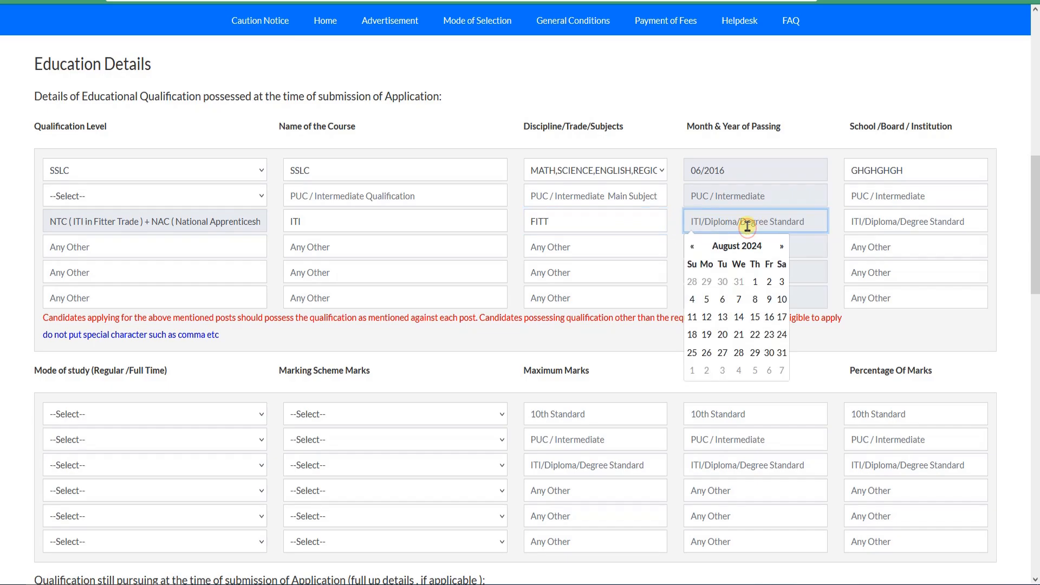
pyautogui.click(756, 283)
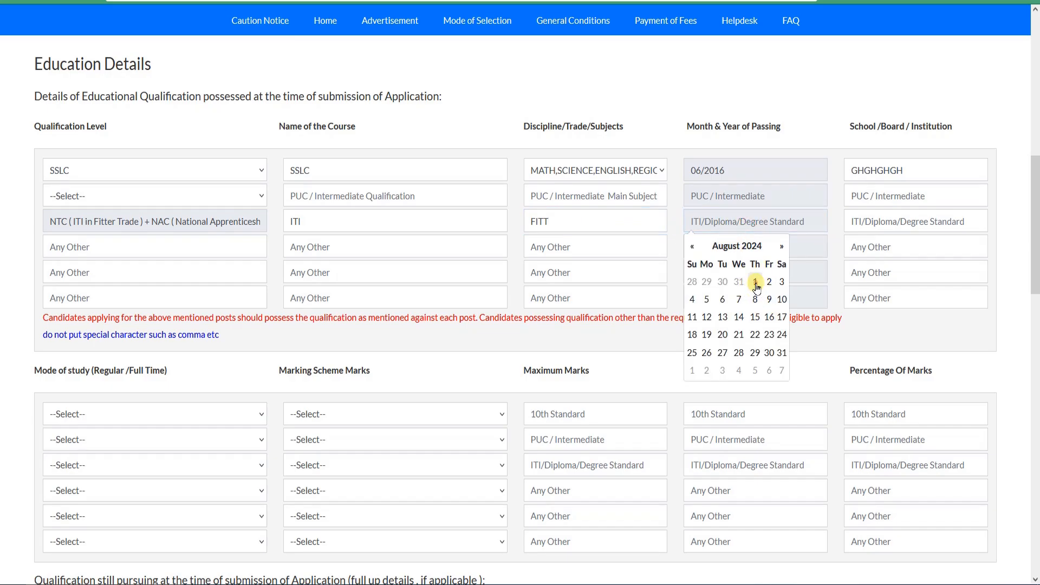
# Step: Enter NCVT as the school, board or institution in the ITI row of the Education Details
pyautogui.click(880, 223)
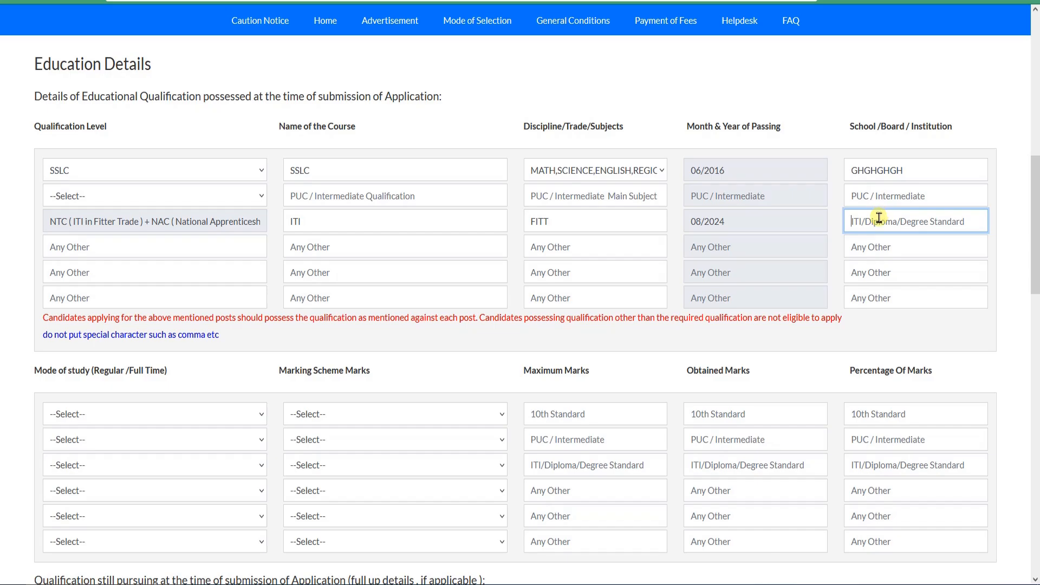
pyautogui.write('NCVT')
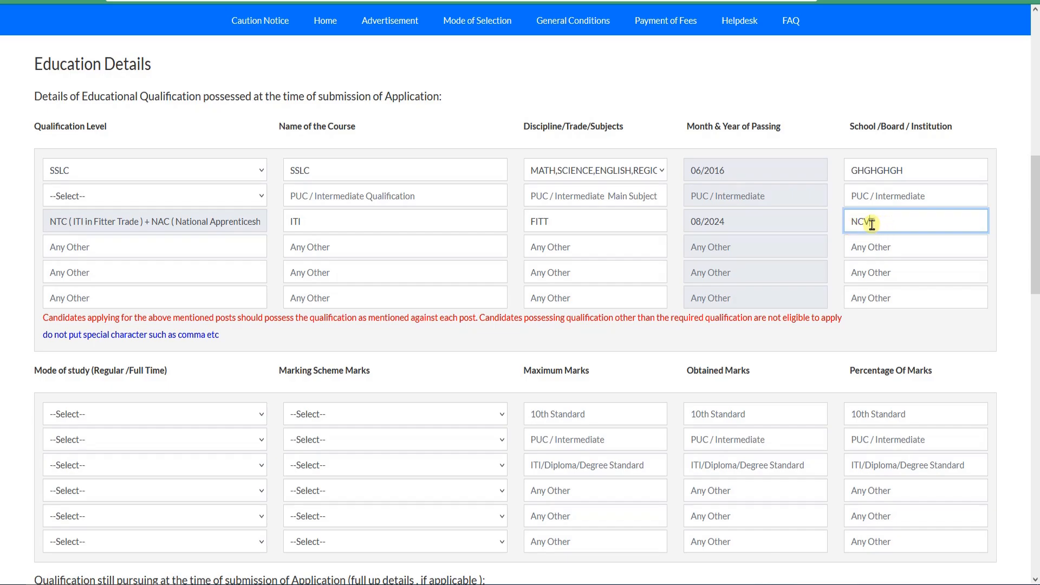
pyautogui.moveTo(872, 224); pyautogui.dragTo(839, 224)
pyautogui.click(839, 224)
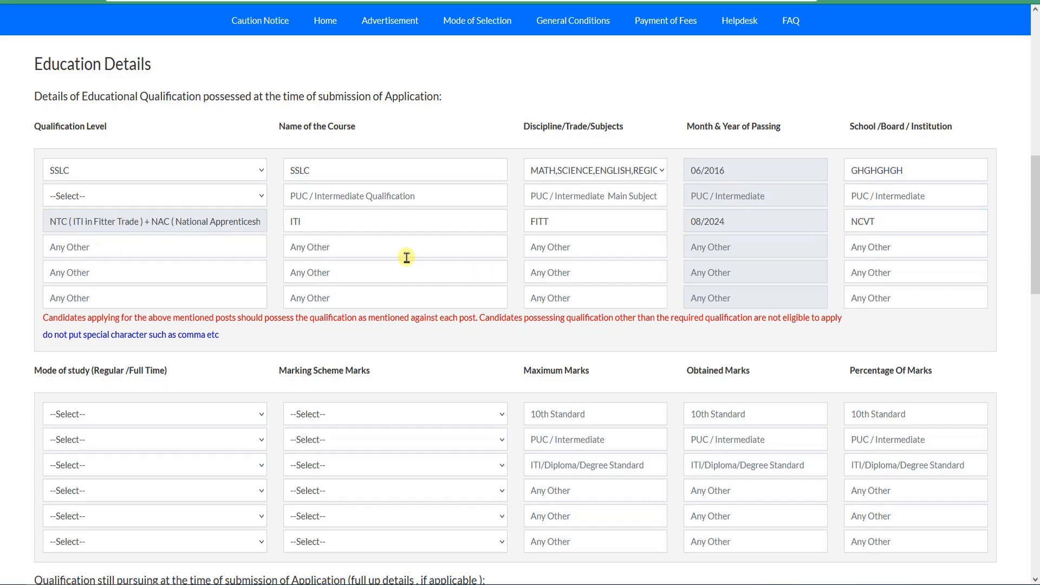
pyautogui.click(124, 250)
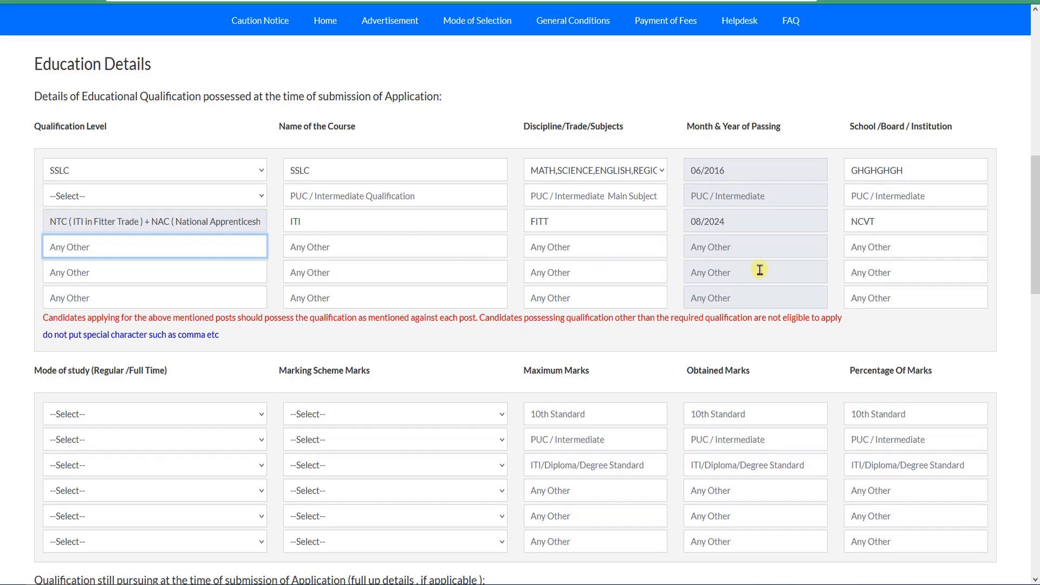
# Step: Set the mode of study for the 10th Standard row to Regular
pyautogui.scroll(-2, 351, 271)
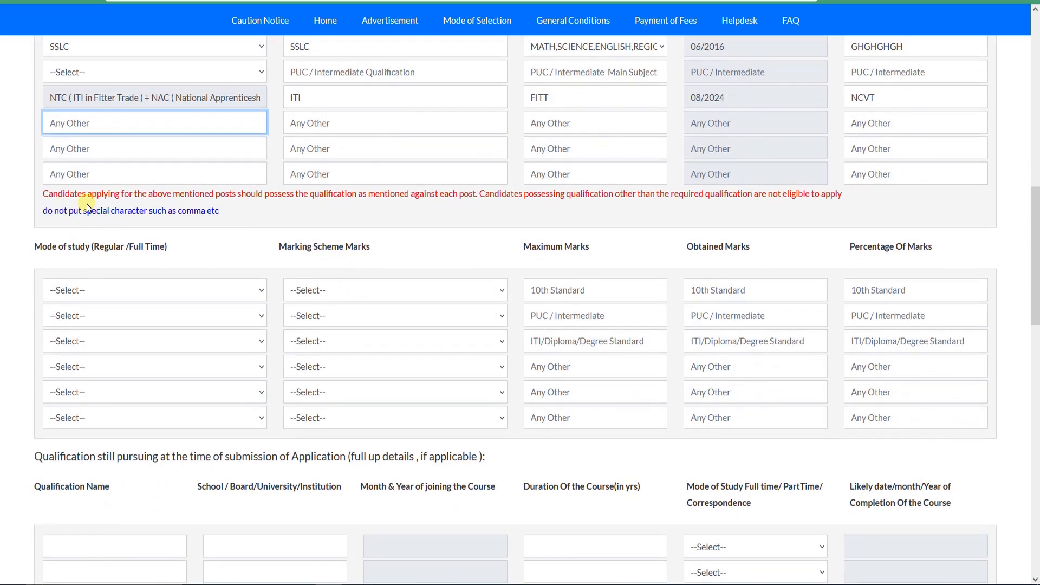
pyautogui.scroll(-2, 101, 201)
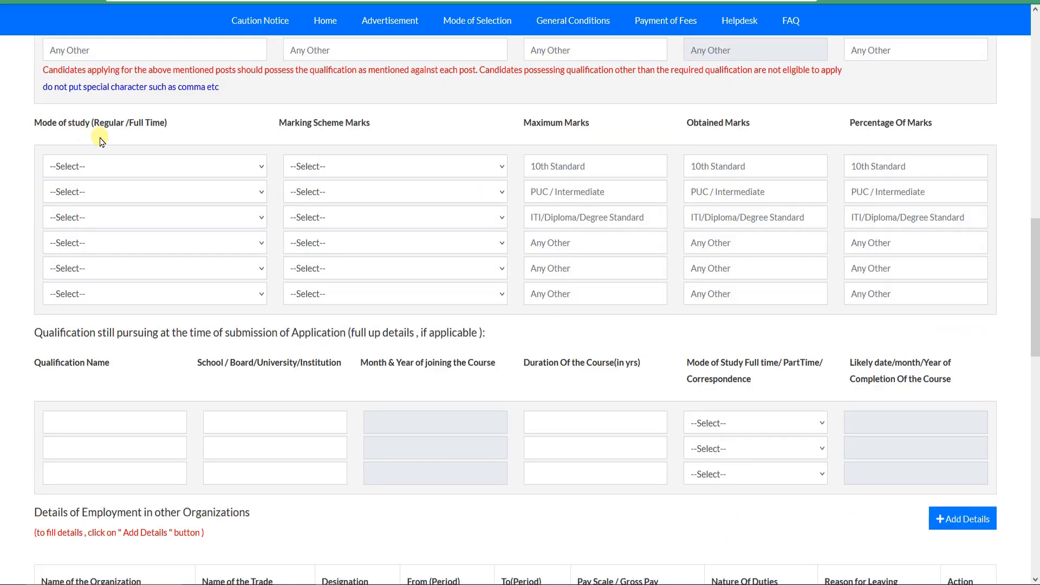
pyautogui.click(147, 169)
pyautogui.click(130, 211)
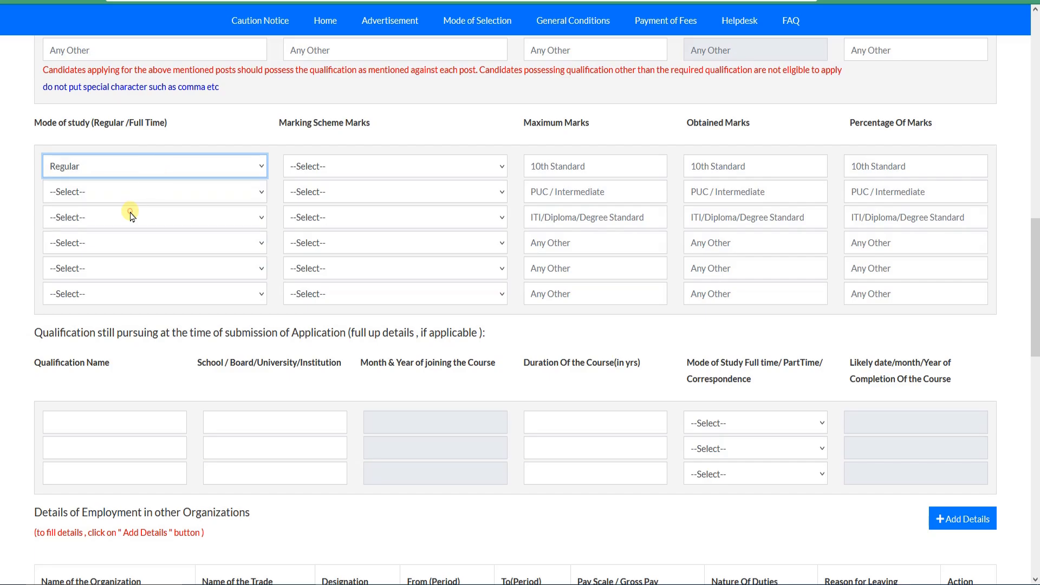
pyautogui.scroll(3, 303, 184)
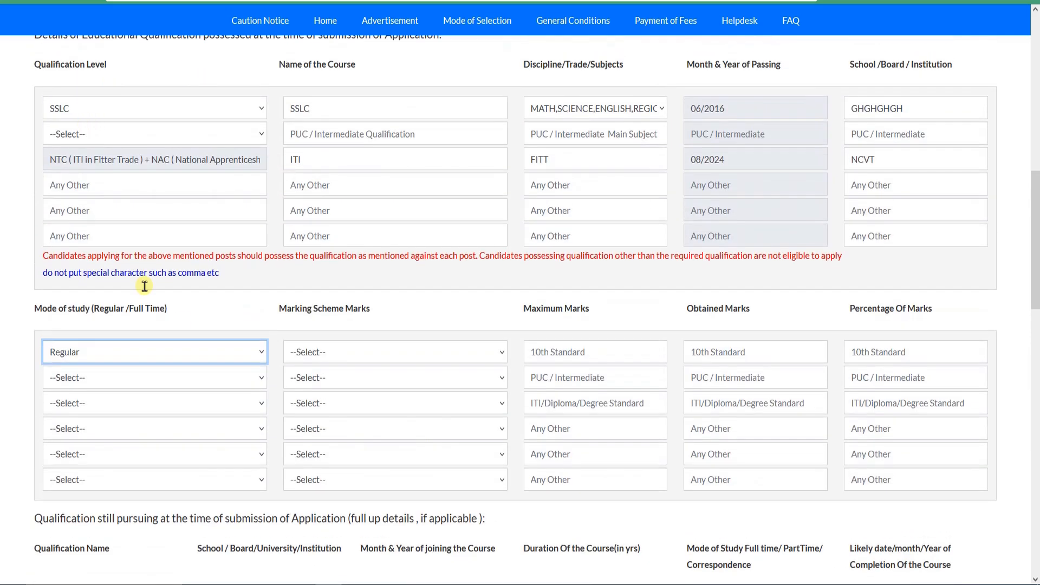
pyautogui.scroll(-1, 163, 303)
pyautogui.click(145, 296)
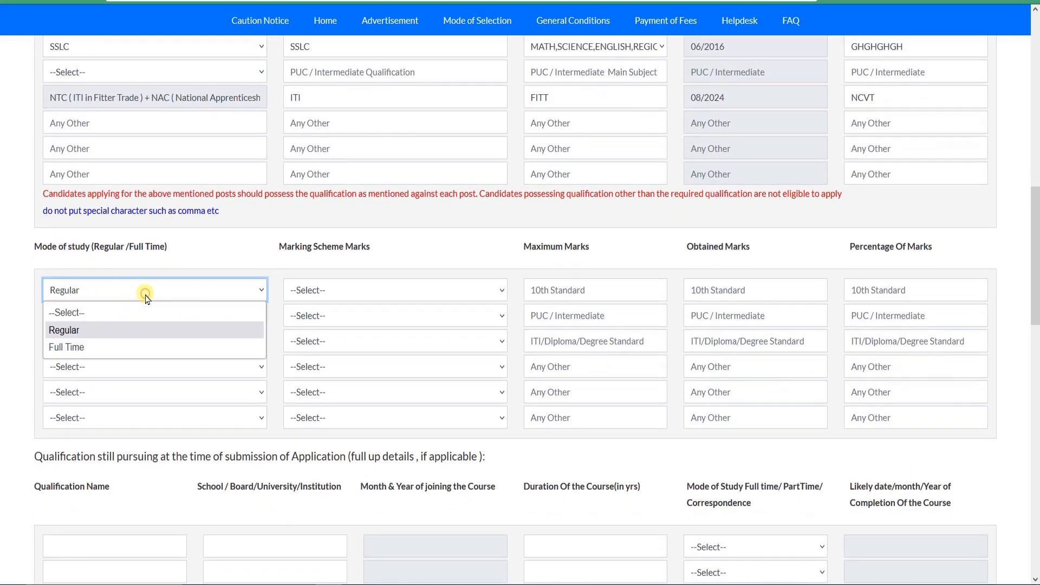
pyautogui.click(146, 298)
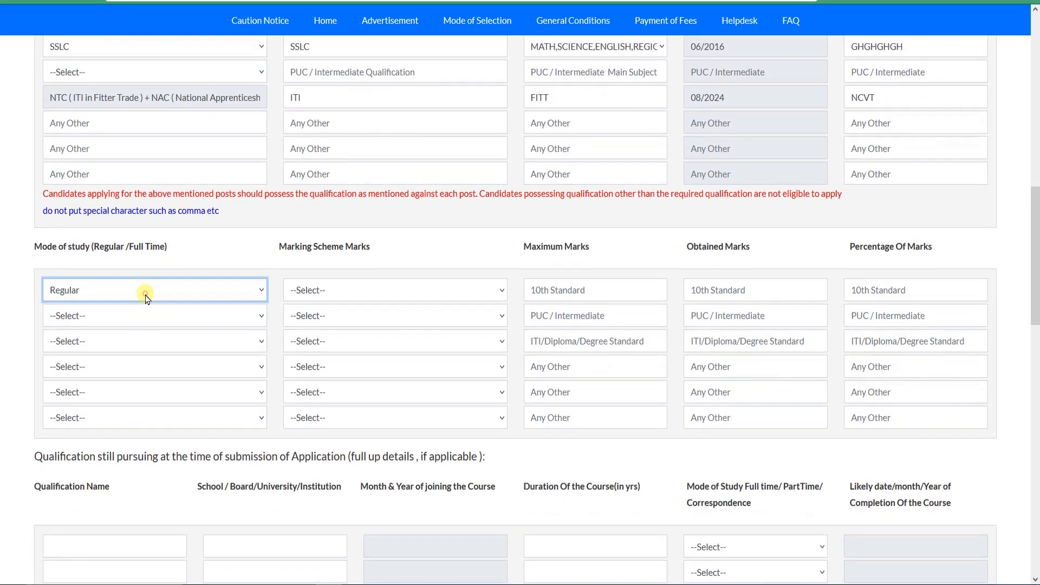
# Step: Set the 10th Standard row's marking scheme to Percentage, with maximum marks 650 and obtained marks 580
pyautogui.click(344, 299)
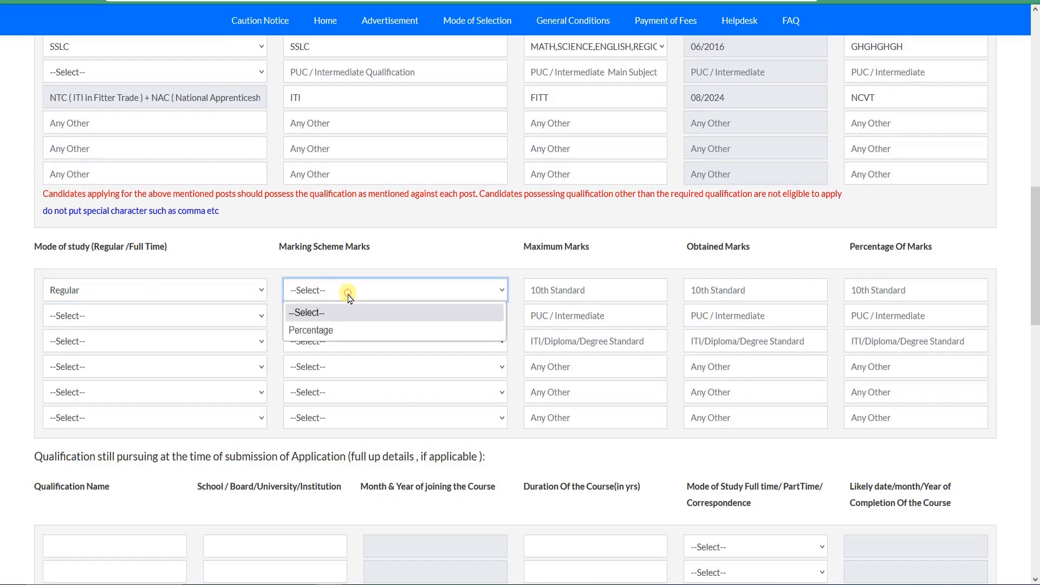
pyautogui.click(344, 336)
pyautogui.click(565, 296)
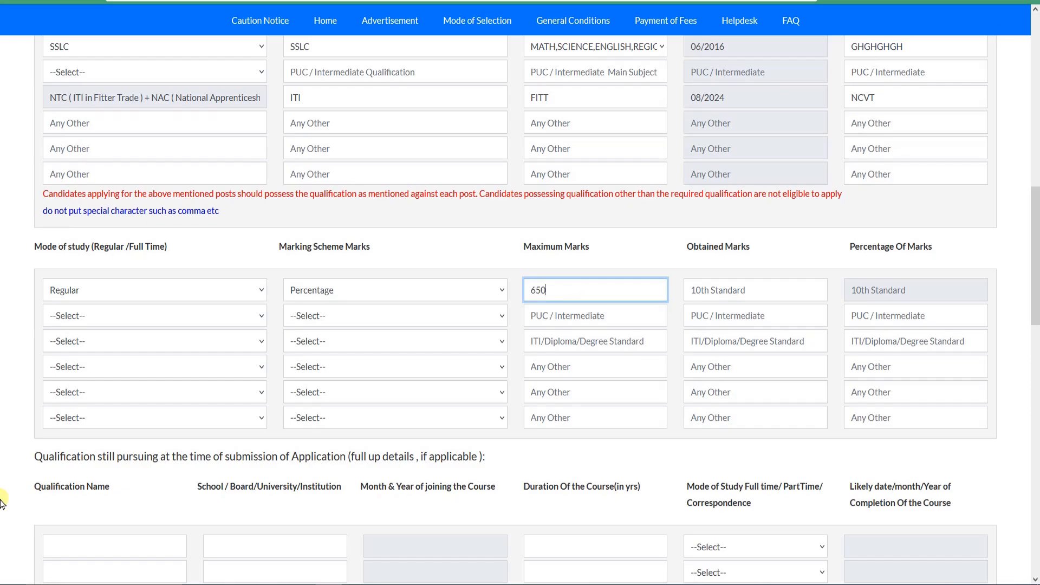
pyautogui.scroll(-1, 710, 246)
pyautogui.click(721, 225)
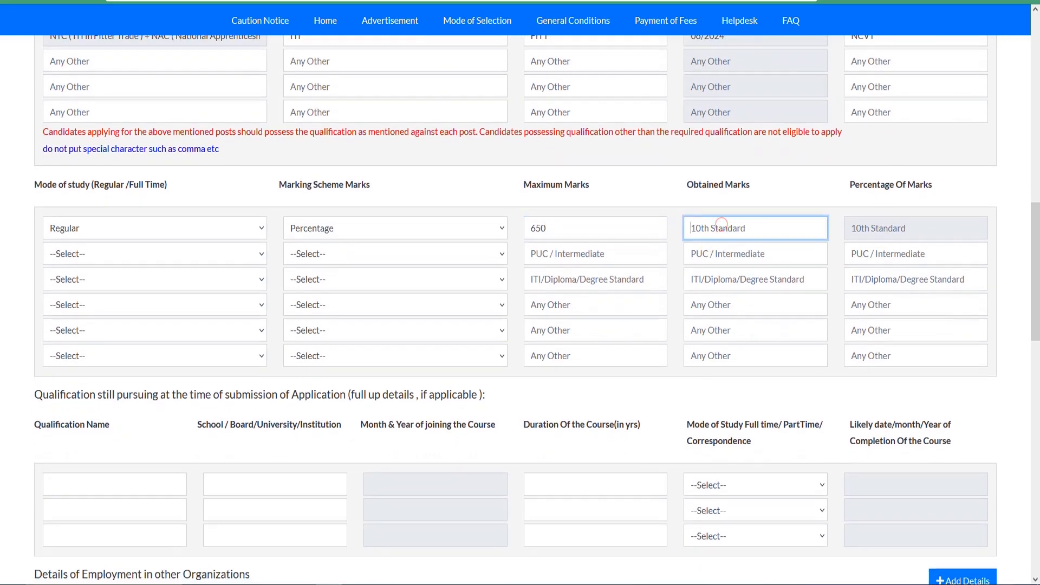
pyautogui.write('5')
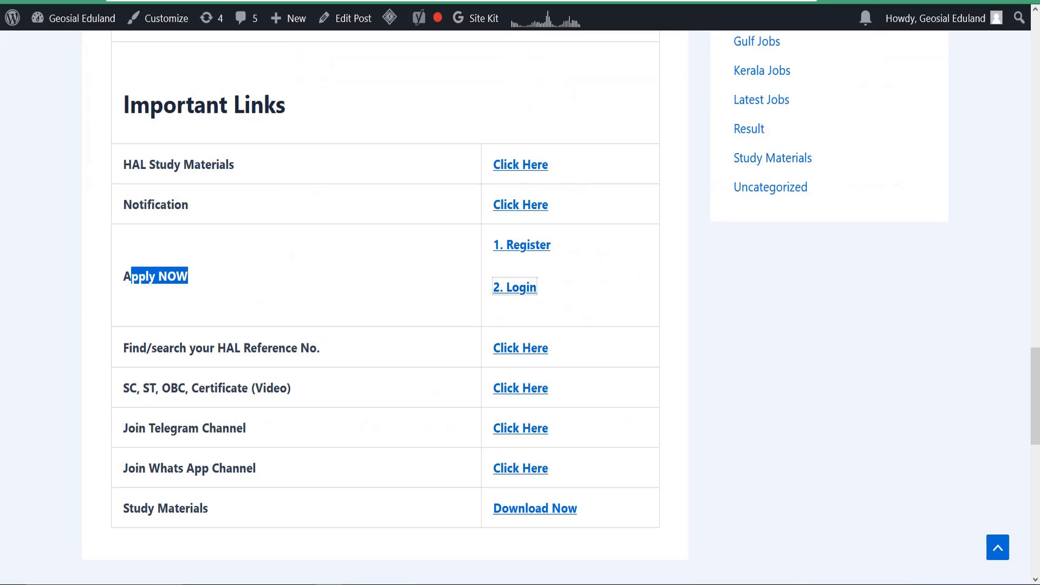
# Step: Switch to the Geosial Eduland website and open the SSLC/10th Percentage Calculator from its Easy Tools page
pyautogui.scroll(15, 623, 325)
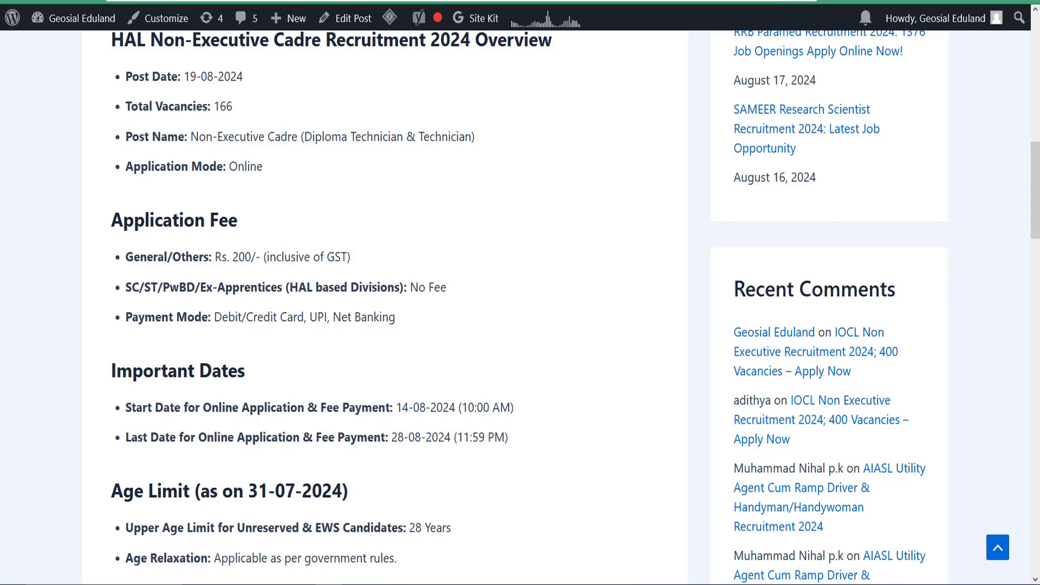
pyautogui.scroll(10, 453, 128)
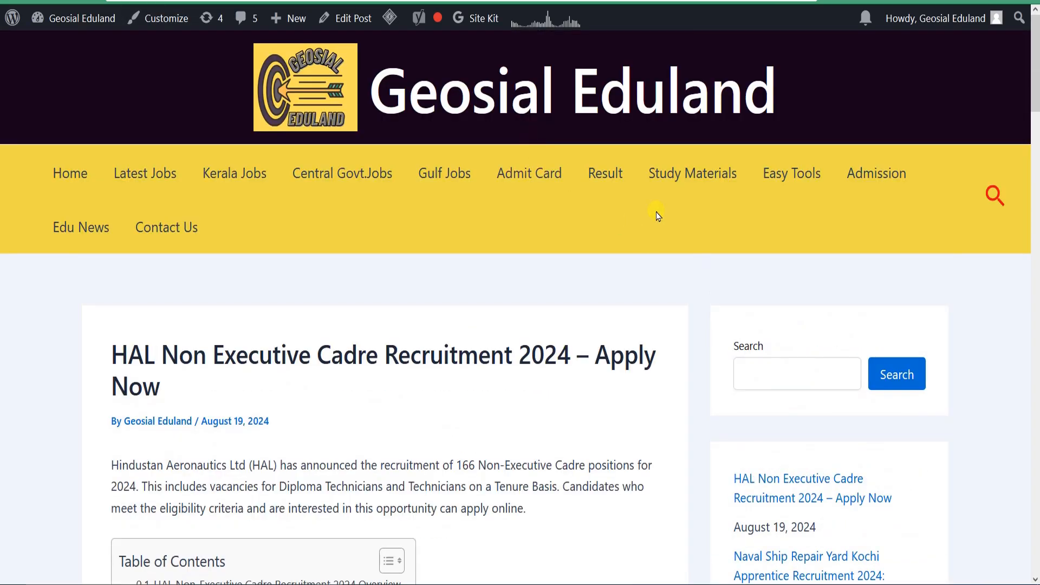
pyautogui.rightClick(792, 177)
pyautogui.click(795, 179)
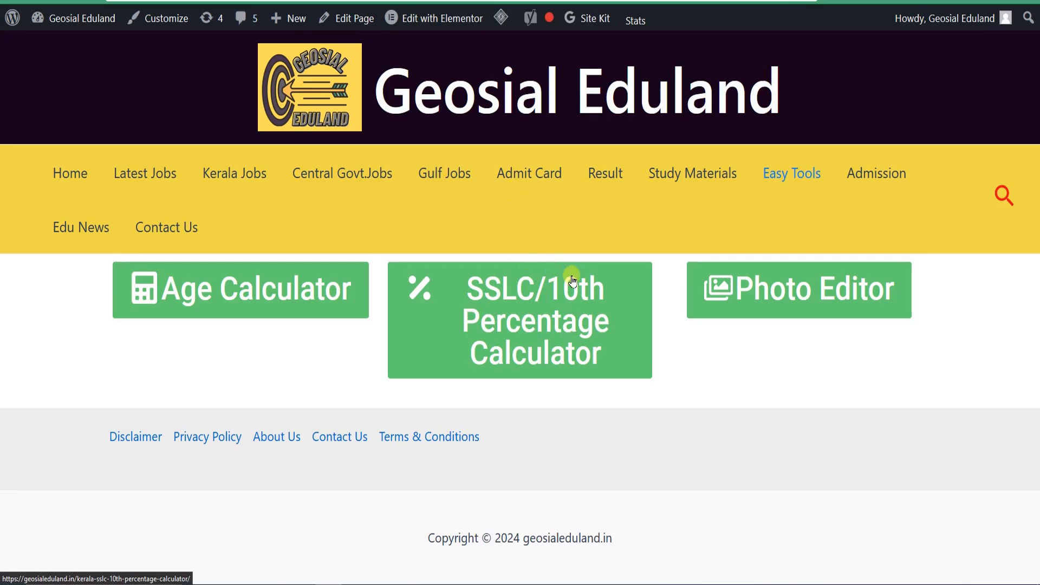
pyautogui.click(534, 313)
# Step: Look through the Kerala SSLC Grade Calculator's subject grade fields and the explanatory video below them
pyautogui.scroll(-10, 413, 282)
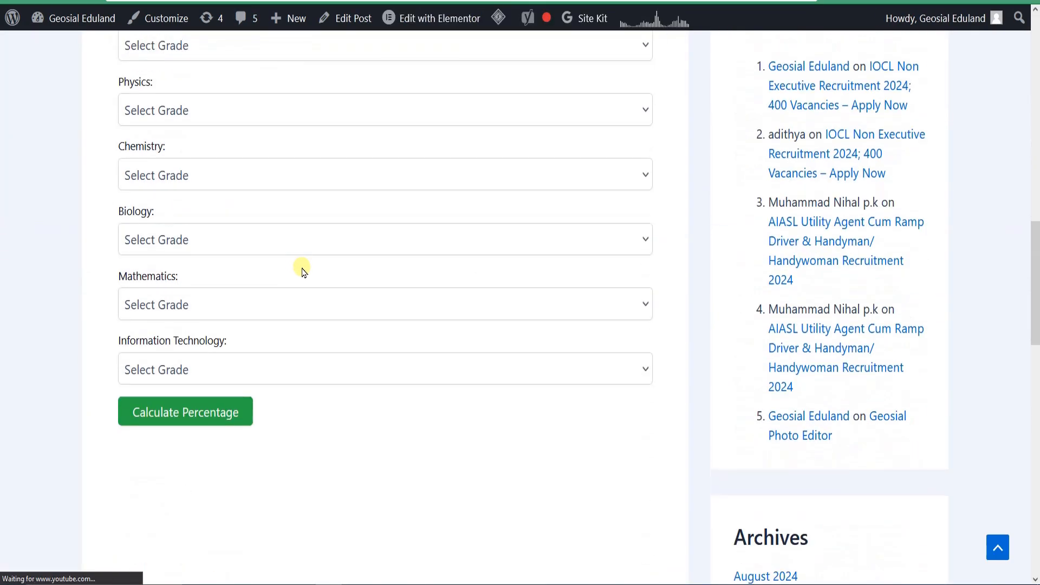
pyautogui.scroll(-5, 331, 278)
pyautogui.scroll(-3, 343, 361)
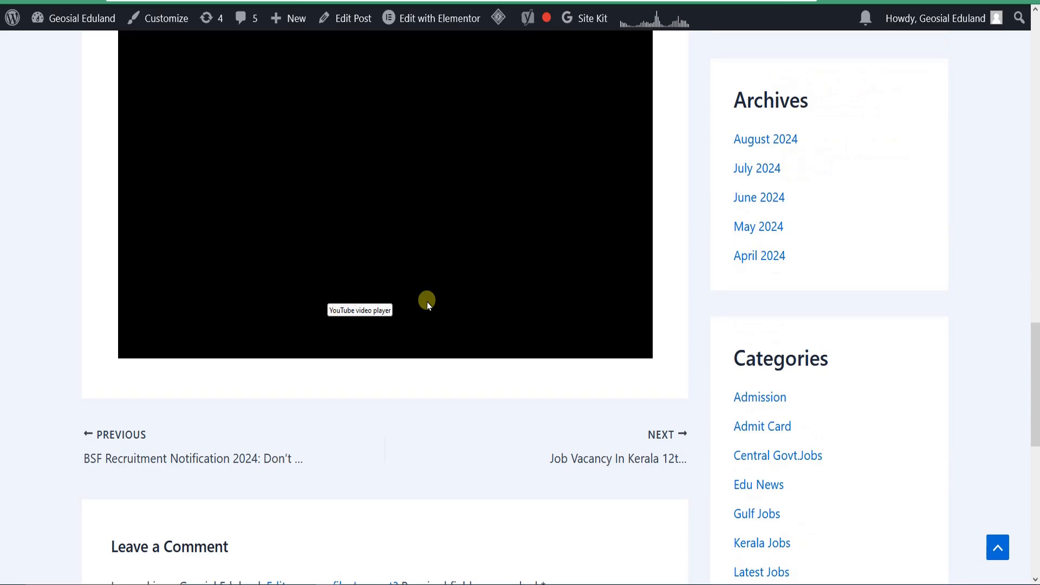
pyautogui.scroll(6, 420, 301)
pyautogui.scroll(-3, 378, 350)
pyautogui.scroll(7, 379, 368)
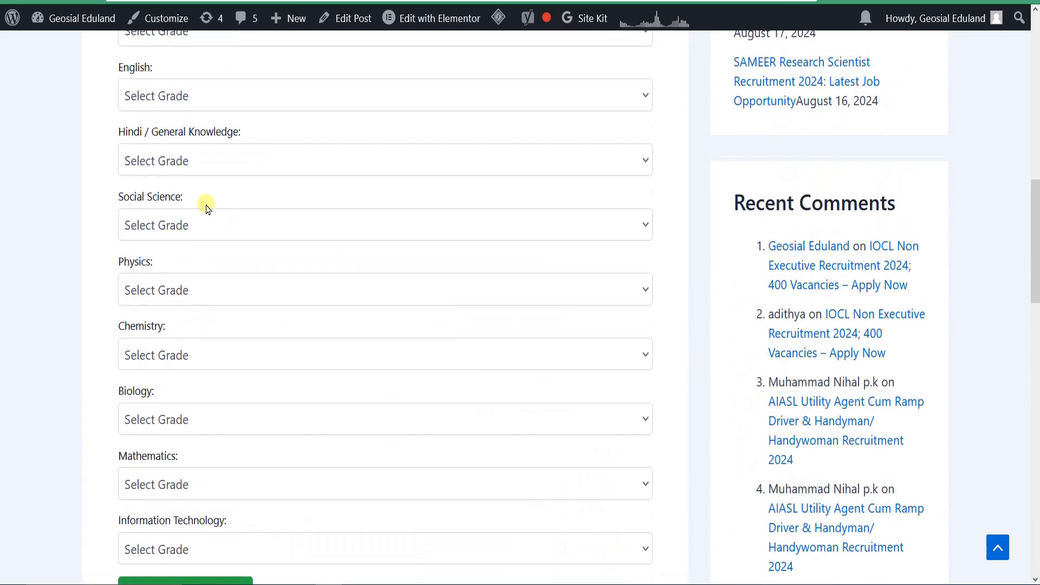
pyautogui.scroll(3, 208, 209)
pyautogui.click(191, 139)
pyautogui.click(83, 153)
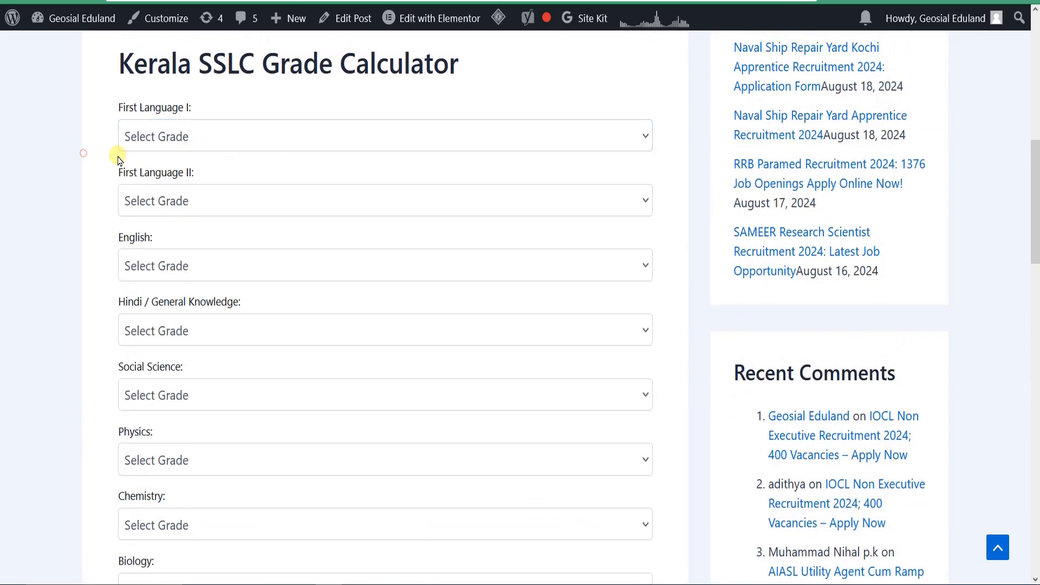
pyautogui.scroll(-9, 248, 260)
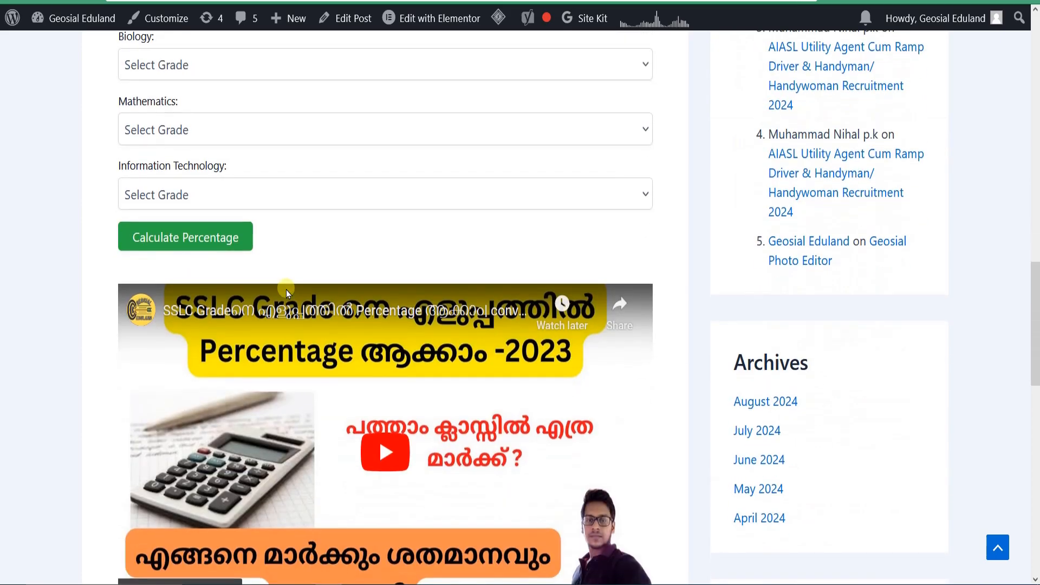
pyautogui.scroll(5, 323, 229)
pyautogui.scroll(5, 295, 196)
pyautogui.scroll(-4, 203, 269)
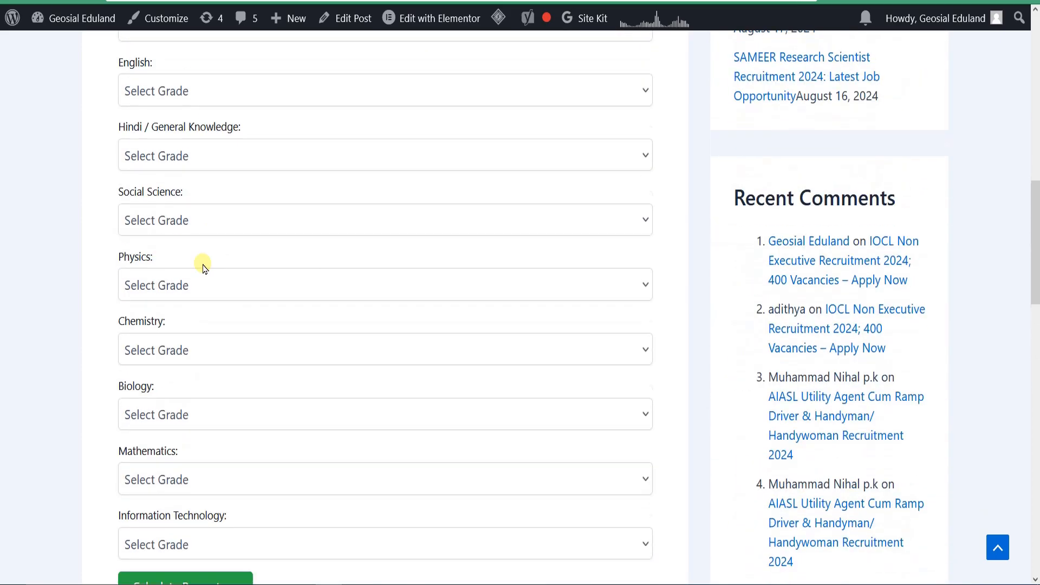
pyautogui.scroll(-6, 238, 255)
pyautogui.scroll(-4, 412, 255)
pyautogui.scroll(1, 418, 228)
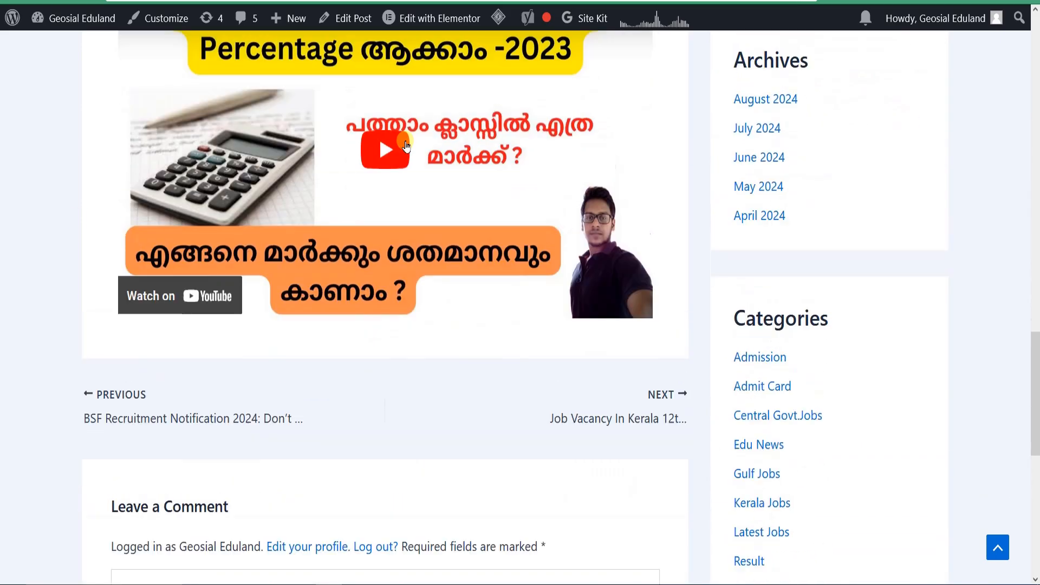
pyautogui.scroll(2, 406, 146)
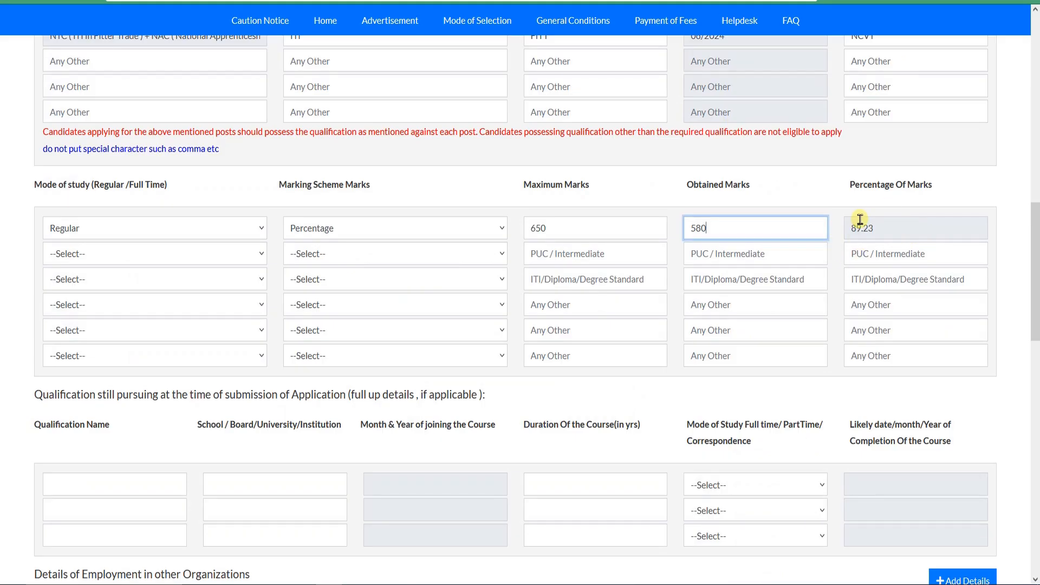
# Step: Return to the HAL application form and set the ITI row's mode of study to Regular and marking scheme to Percentage
pyautogui.moveTo(901, 233); pyautogui.dragTo(856, 226)
pyautogui.click(895, 230)
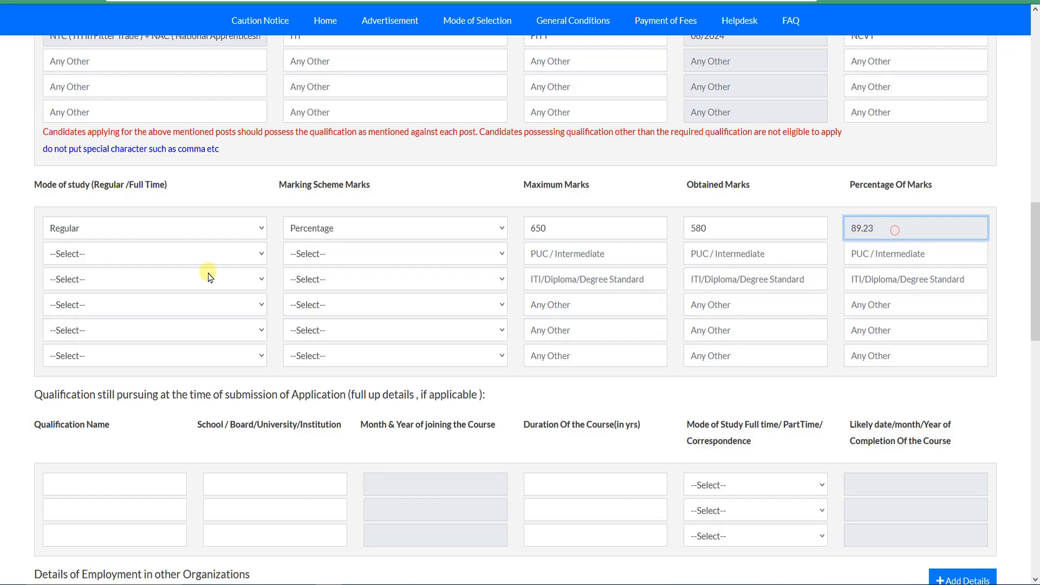
pyautogui.click(103, 278)
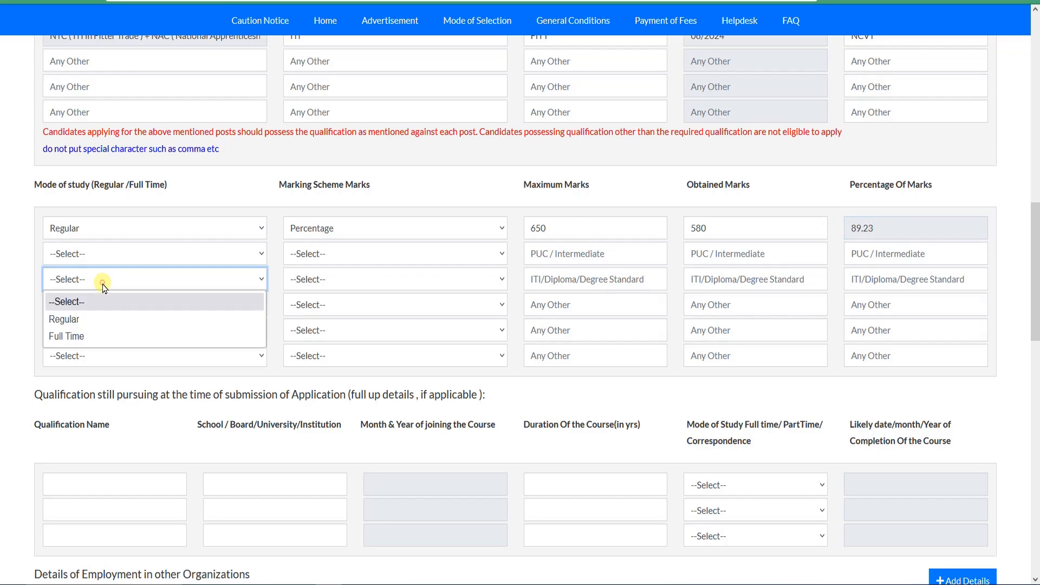
pyautogui.click(112, 336)
pyautogui.click(154, 283)
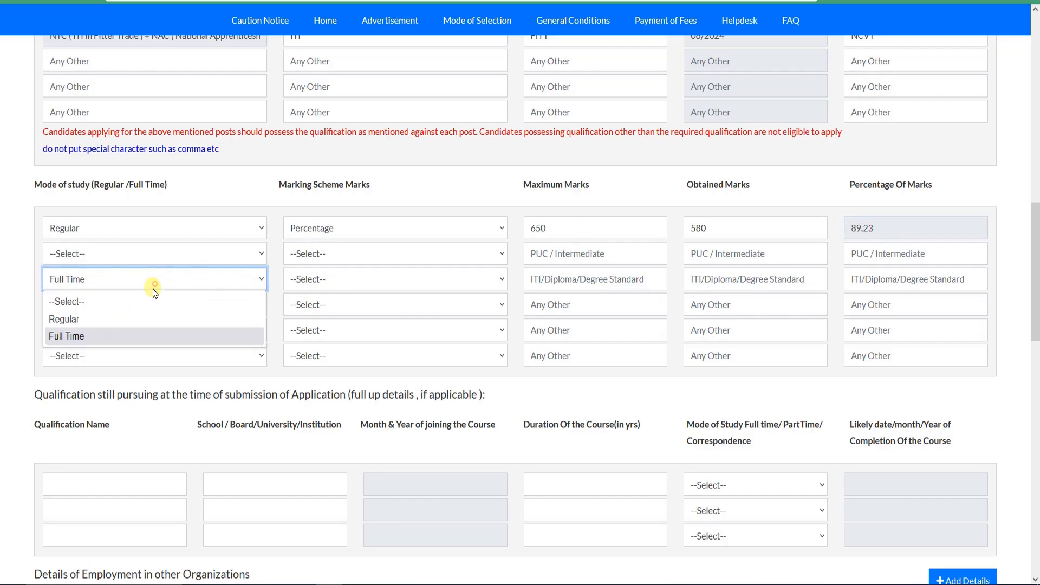
pyautogui.click(116, 319)
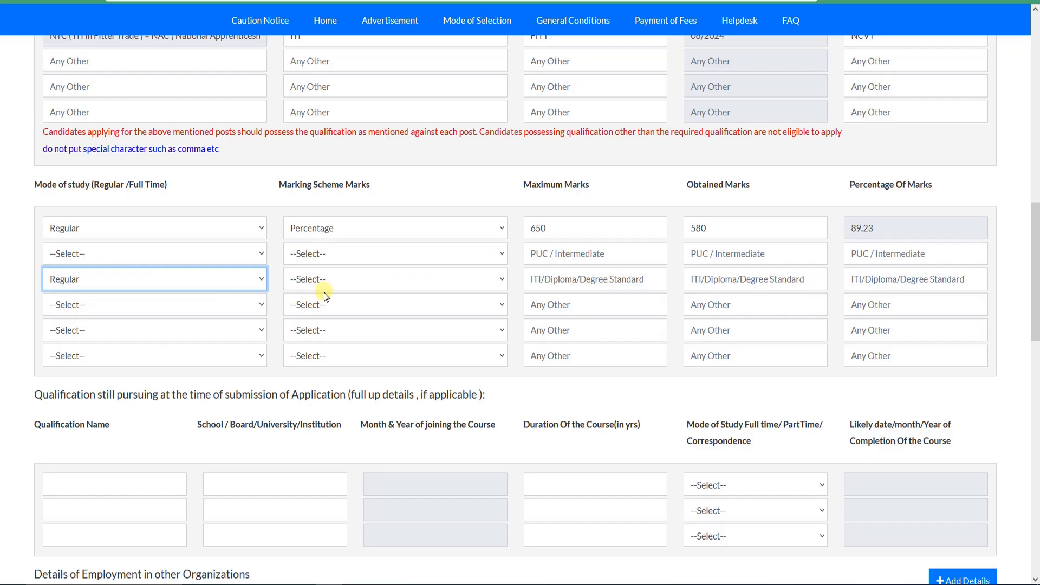
pyautogui.click(347, 282)
pyautogui.click(342, 314)
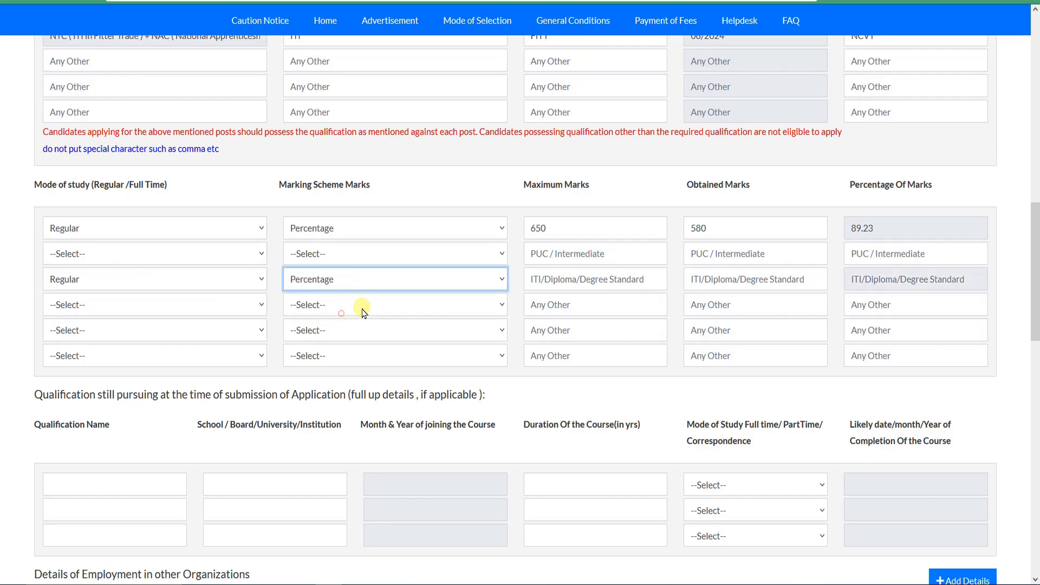
# Step: Enter 1200 as the maximum marks and 800 as the obtained marks in the ITI row
pyautogui.click(623, 285)
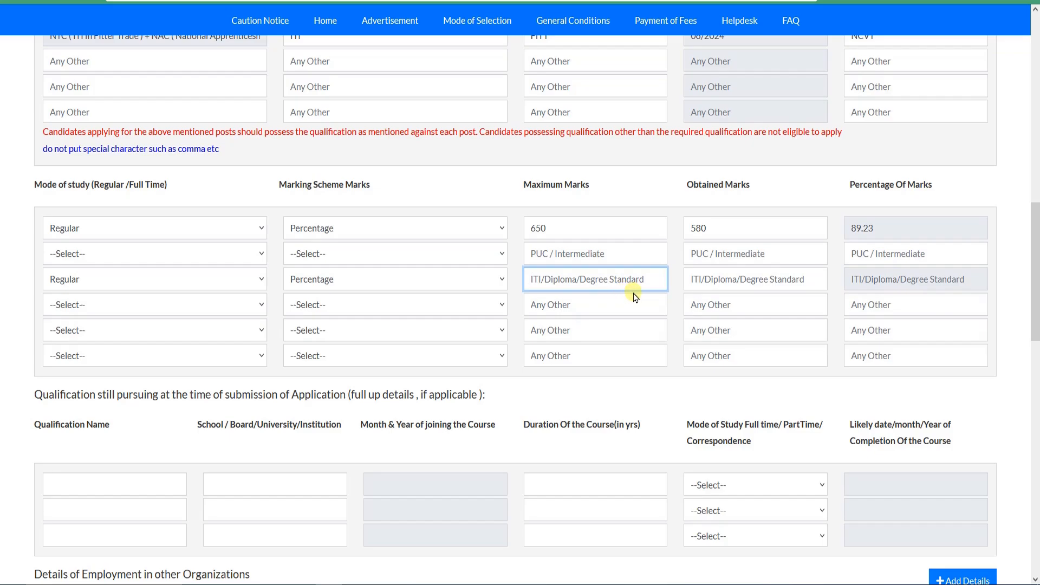
pyautogui.write('1200')
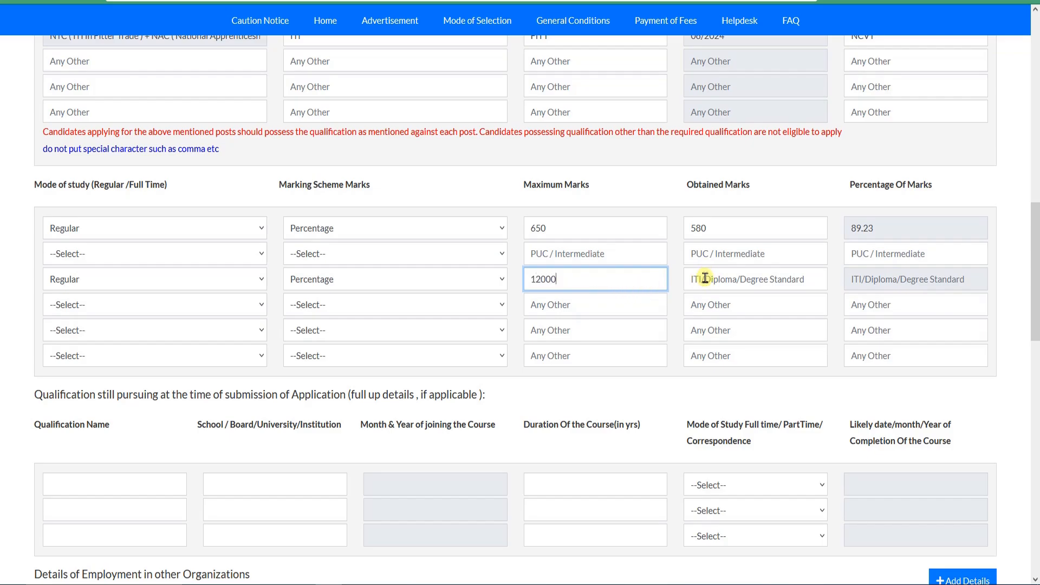
pyautogui.click(733, 282)
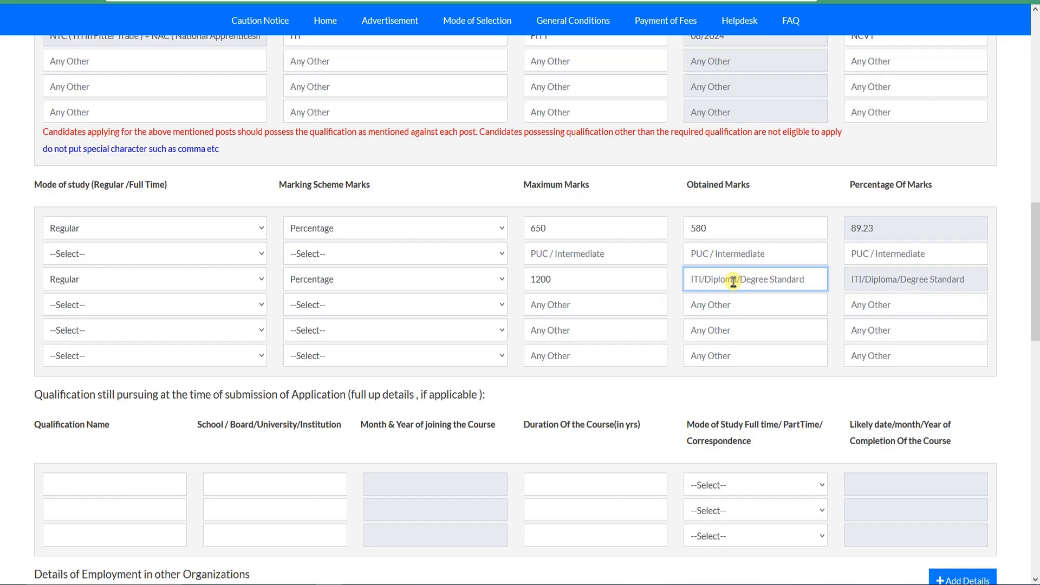
pyautogui.write('800')
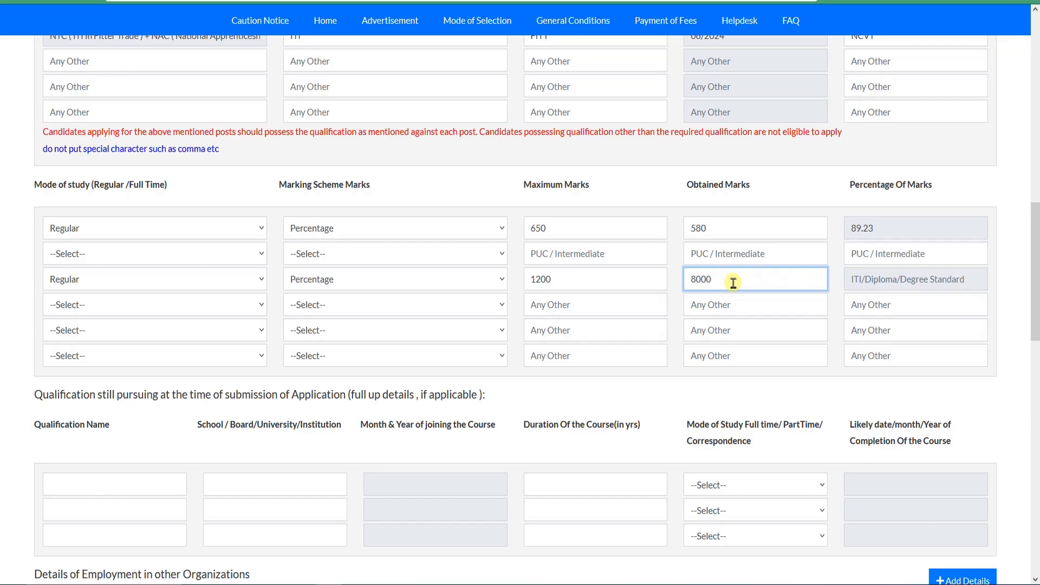
pyautogui.click(855, 290)
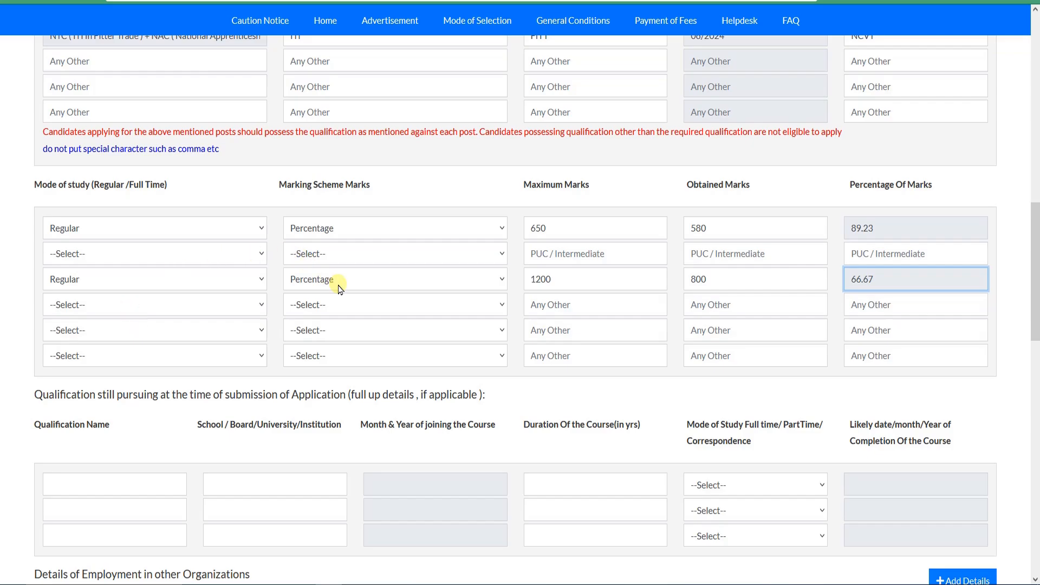
# Step: Point out the section for qualifications still being pursued at the time of application
pyautogui.scroll(-2, 340, 288)
pyautogui.moveTo(35, 270); pyautogui.dragTo(479, 272)
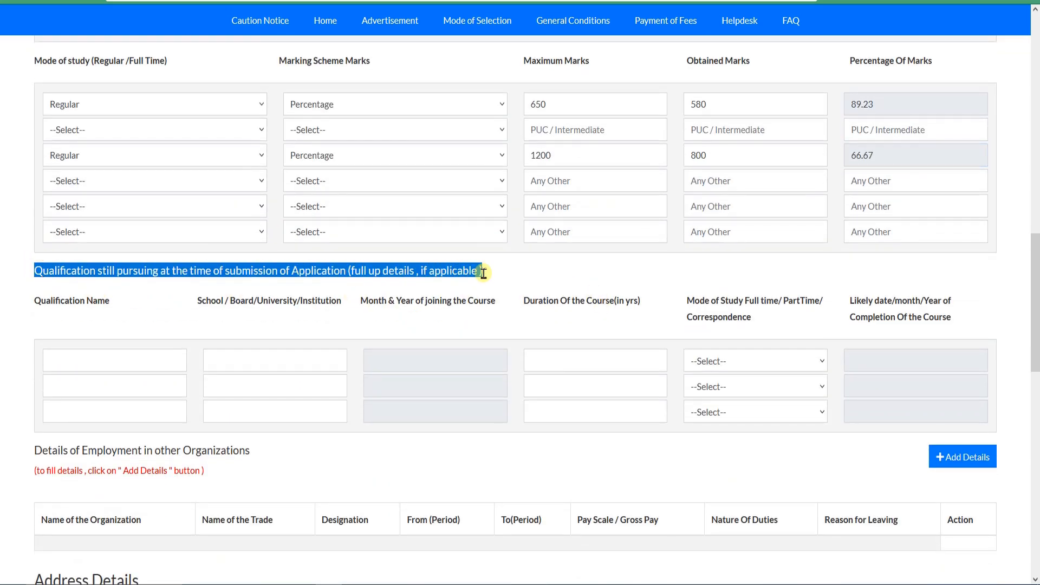
# Step: Look over the fields for qualifications still being pursued and the section on employment in other organizations
pyautogui.click(482, 271)
pyautogui.click(95, 363)
pyautogui.click(107, 385)
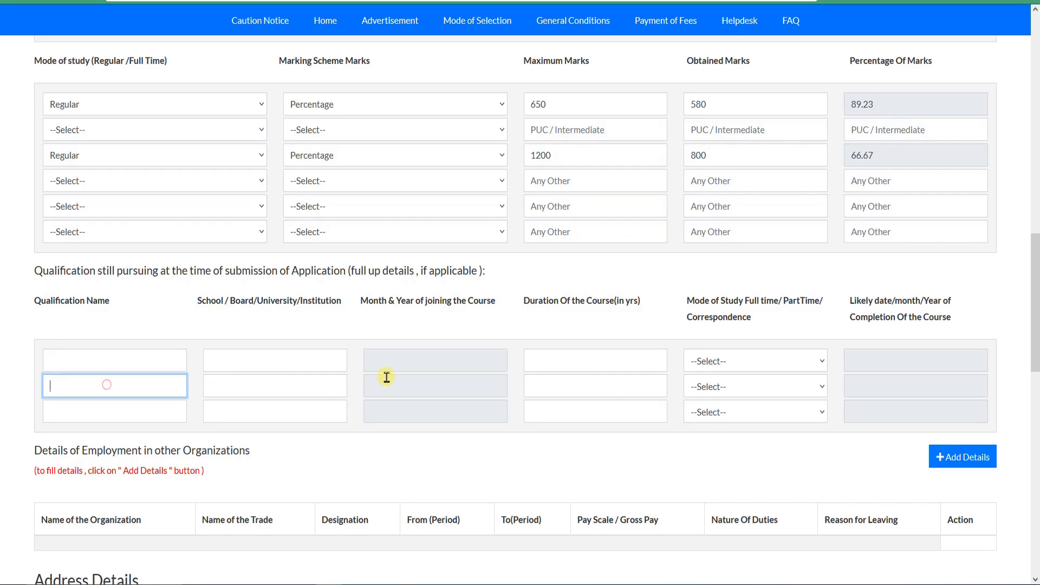
pyautogui.click(387, 377)
pyautogui.moveTo(109, 271); pyautogui.dragTo(425, 272)
pyautogui.click(426, 272)
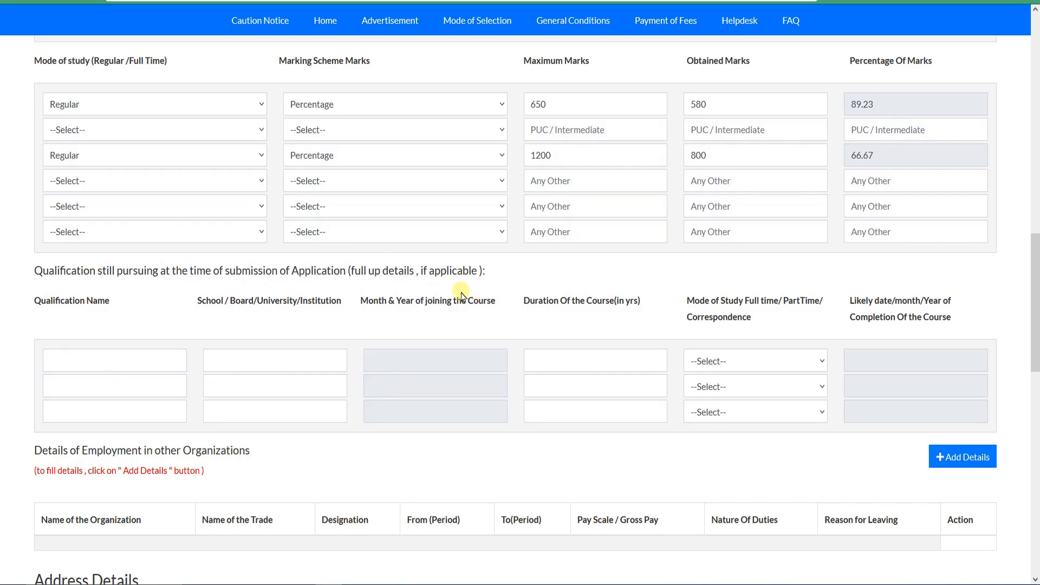
pyautogui.scroll(-2, 155, 365)
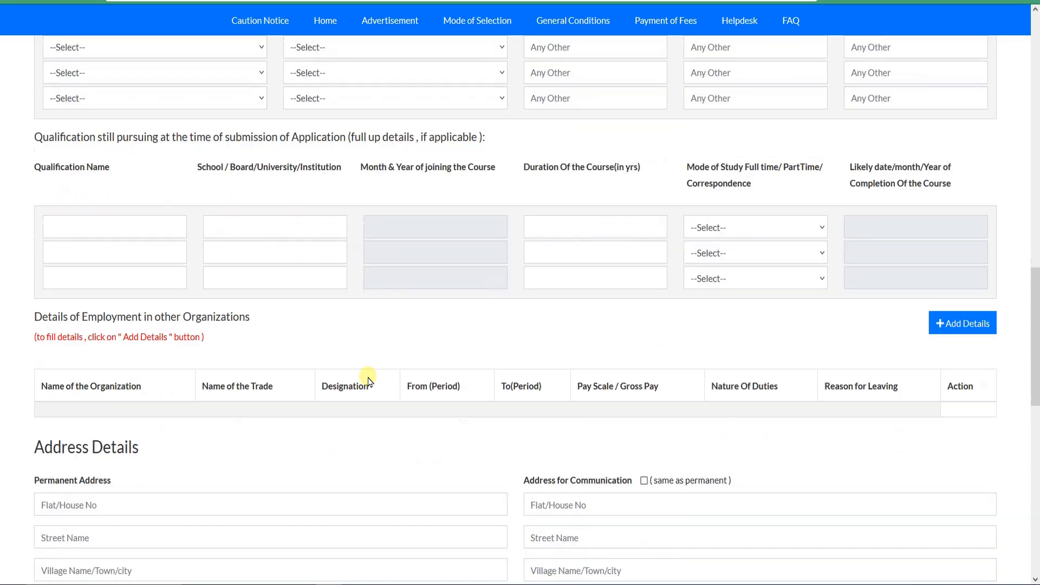
pyautogui.scroll(-2, 368, 381)
pyautogui.scroll(4, 755, 244)
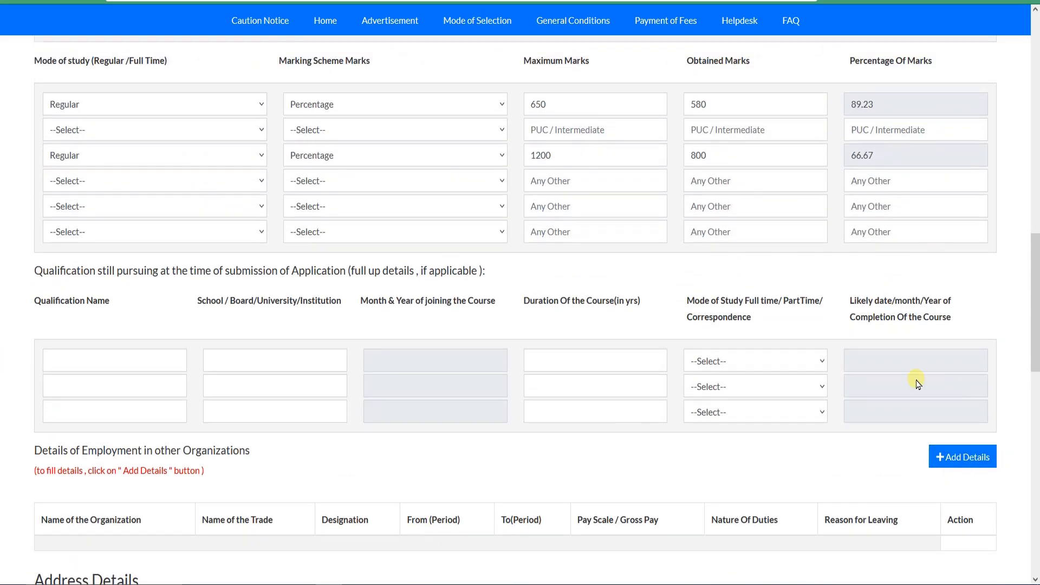
# Step: Examine the Address Details section, including the permanent address fields and the list of states
pyautogui.scroll(-3, 894, 358)
pyautogui.scroll(-1, 704, 302)
pyautogui.scroll(-3, 940, 228)
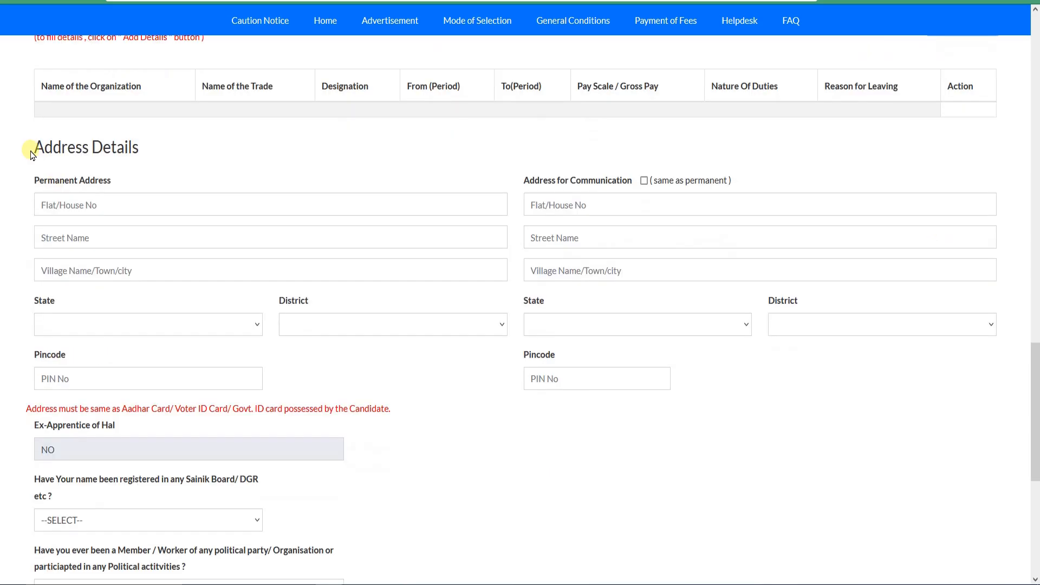
pyautogui.moveTo(31, 143); pyautogui.dragTo(110, 149)
pyautogui.click(111, 149)
pyautogui.click(66, 206)
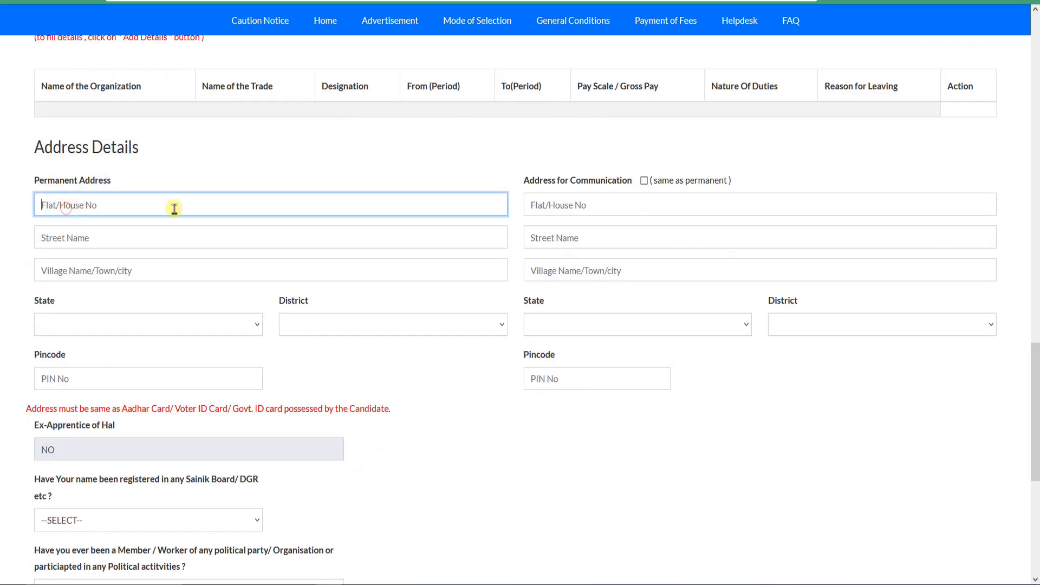
pyautogui.click(112, 341)
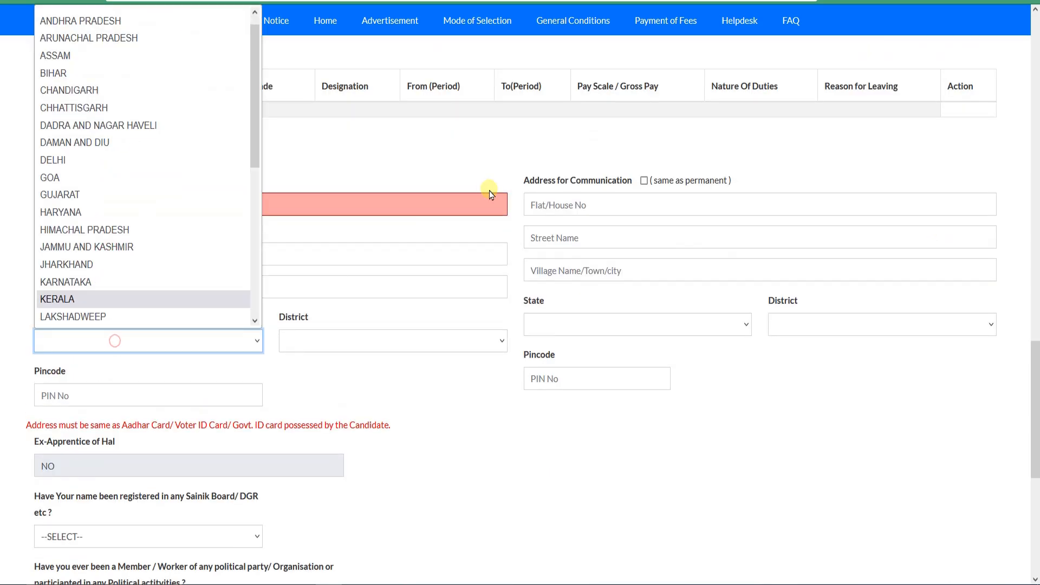
pyautogui.click(609, 192)
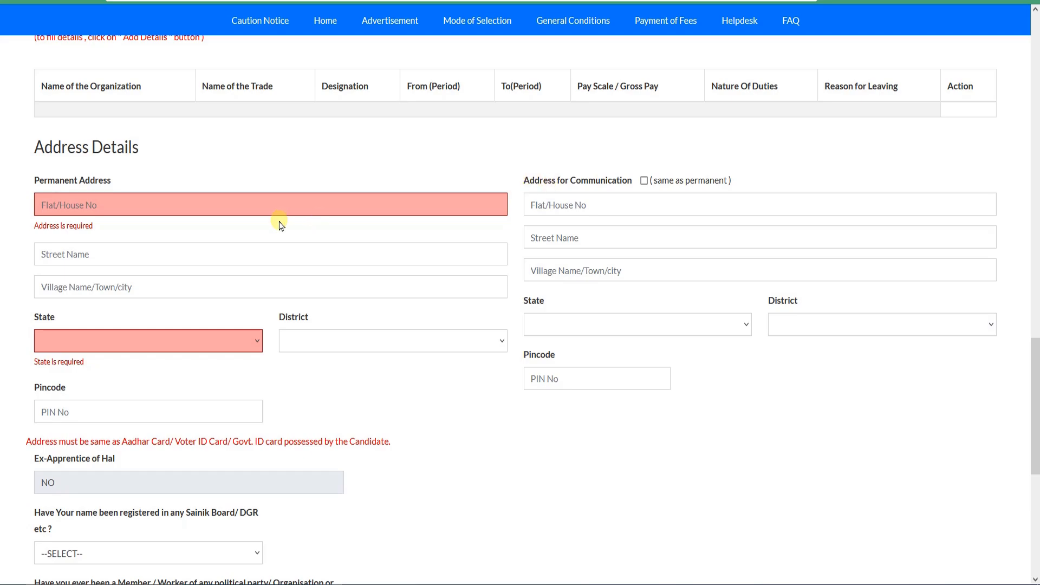
# Step: Fill the permanent address's flat/house number, street name and village/town/city fields with placeholder text
pyautogui.click(243, 197)
pyautogui.write('FGSDGSDF')
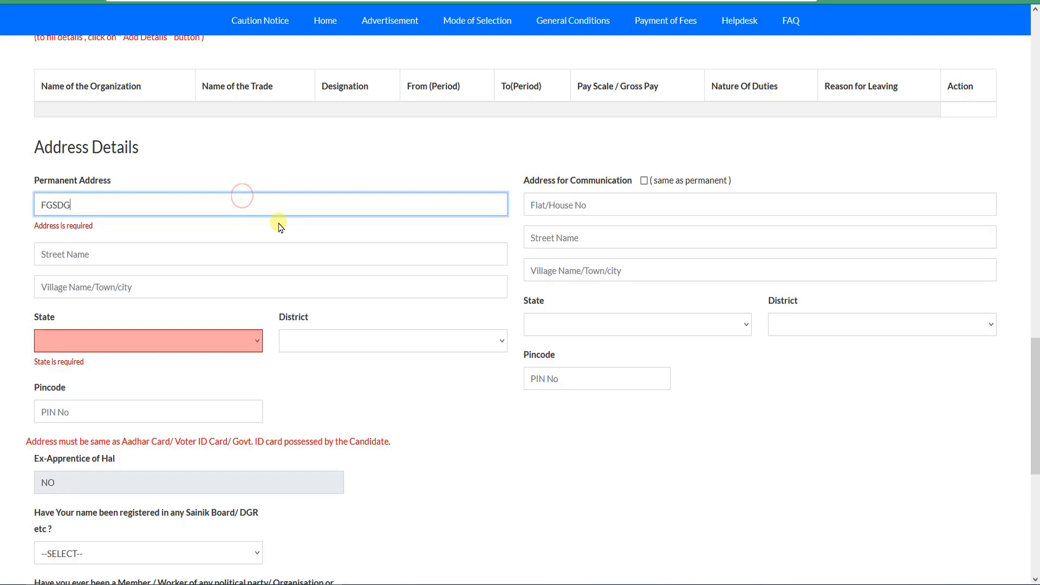
pyautogui.click(127, 261)
pyautogui.write('SDFGSDFGSDF')
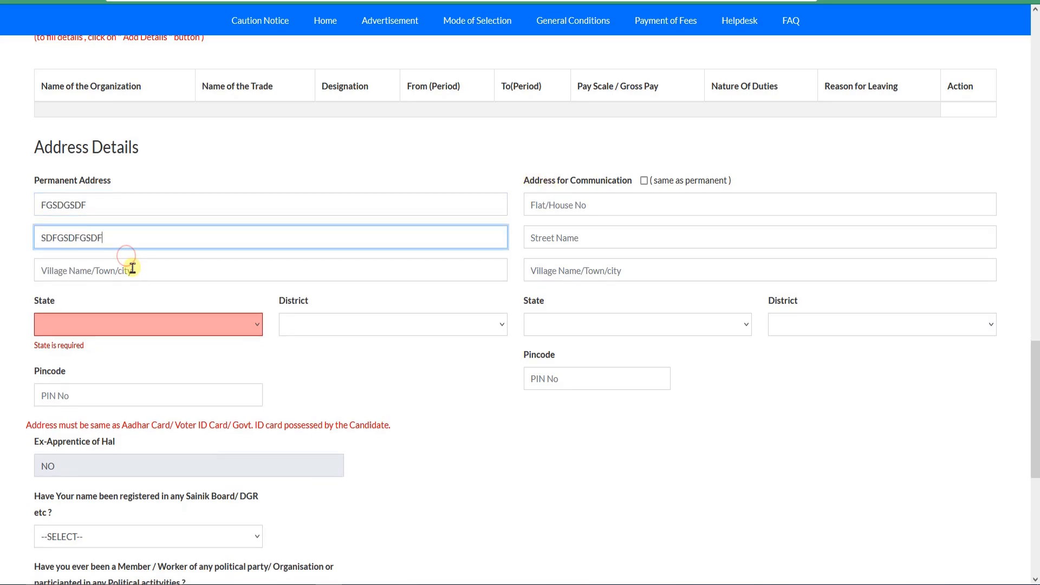
pyautogui.click(131, 269)
pyautogui.write('DFGVSDFGDFG')
# Step: Set the permanent address's state to KERALA and its district to KOZHIKODE
pyautogui.click(146, 324)
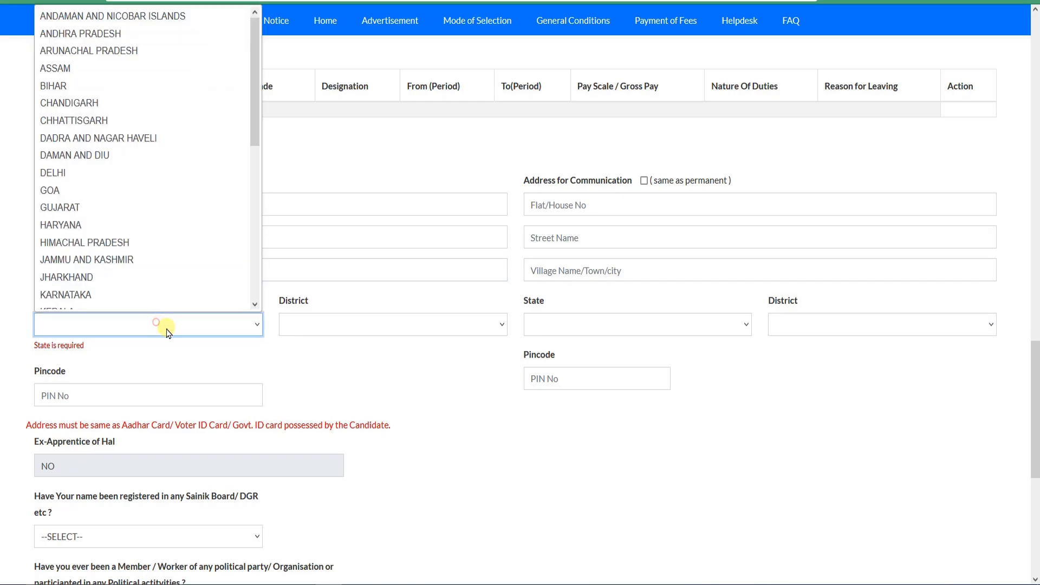
pyautogui.scroll(-4, 69, 242)
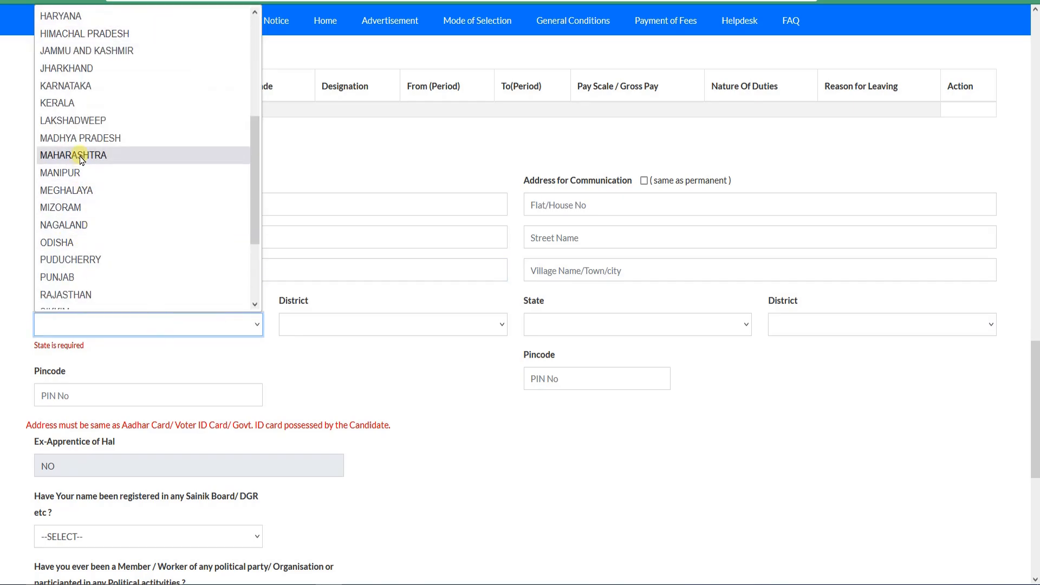
pyautogui.click(82, 103)
pyautogui.click(300, 328)
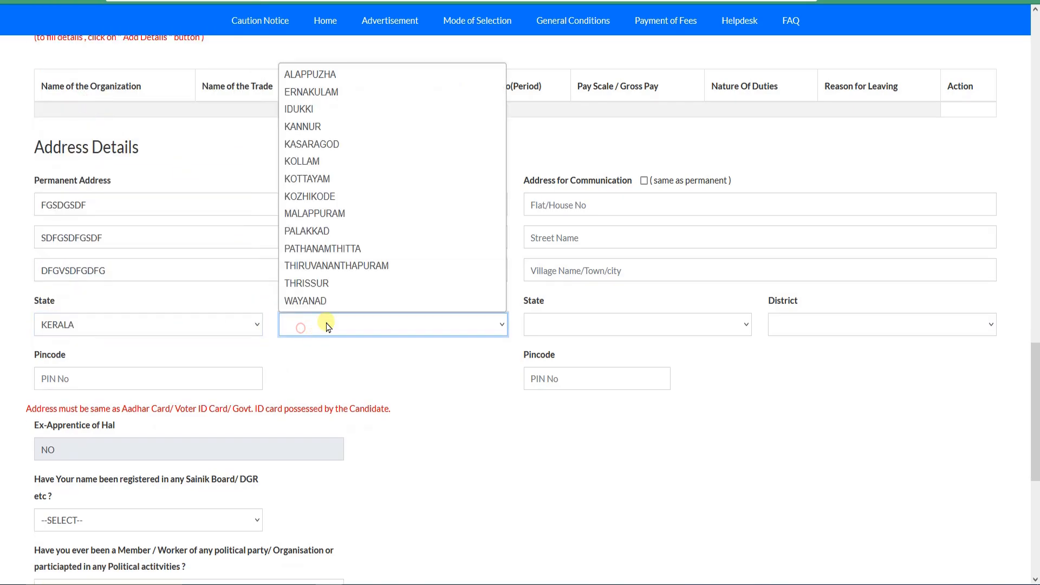
pyautogui.click(324, 196)
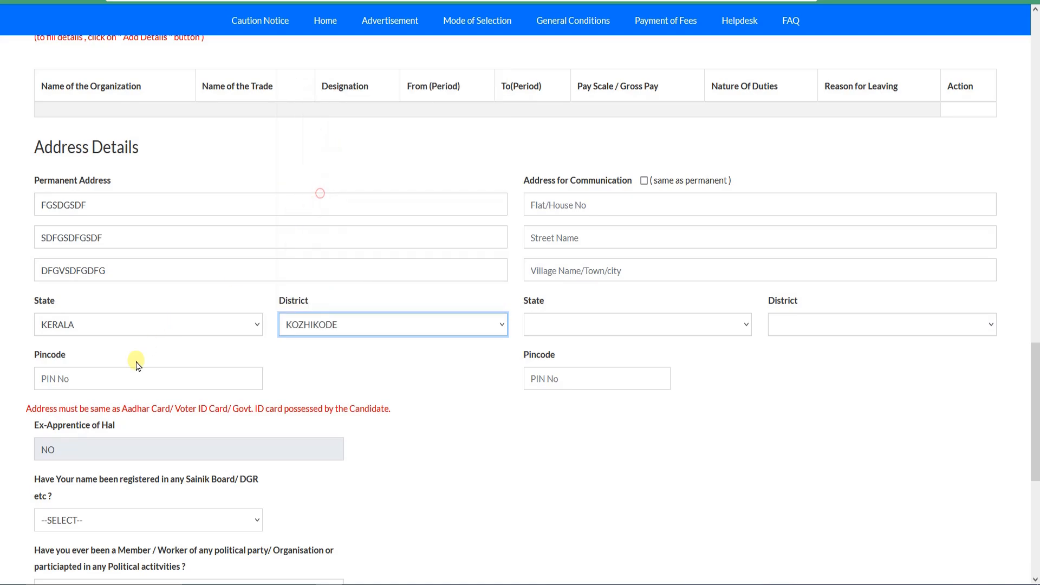
# Step: Enter the permanent address's pincode and mark the address for communication as same as permanent
pyautogui.click(133, 381)
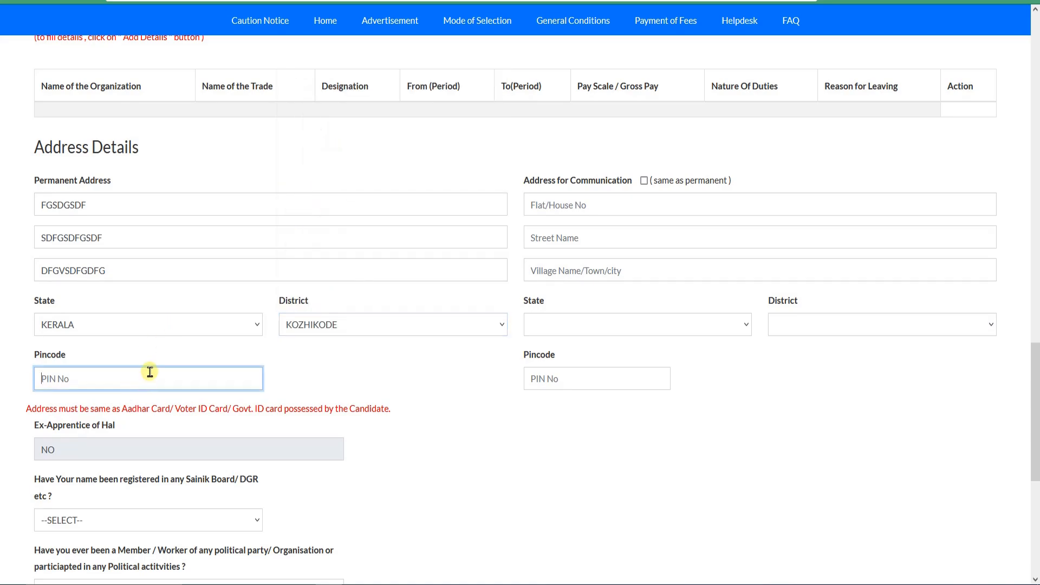
pyautogui.write('524525')
pyautogui.click(644, 181)
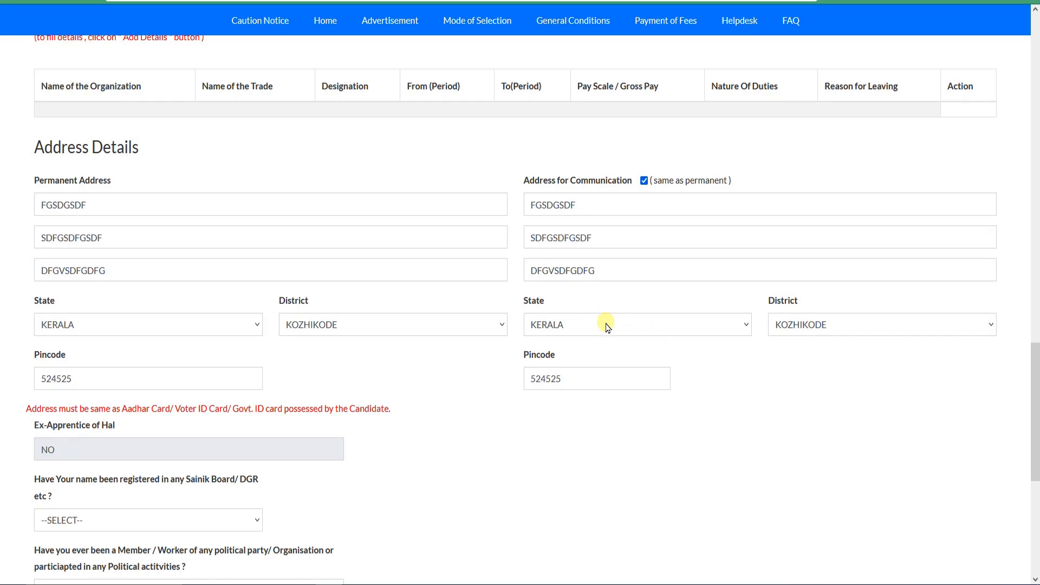
# Step: Answer NO to the questions about Sainik Board/DGR registration and membership or participation in political activities
pyautogui.scroll(-5, 607, 326)
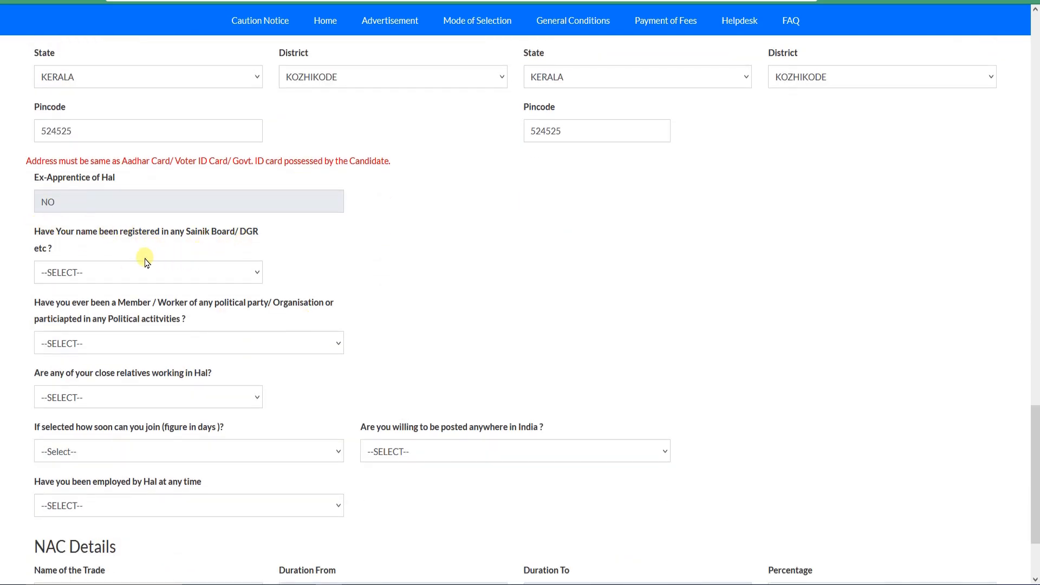
pyautogui.click(211, 276)
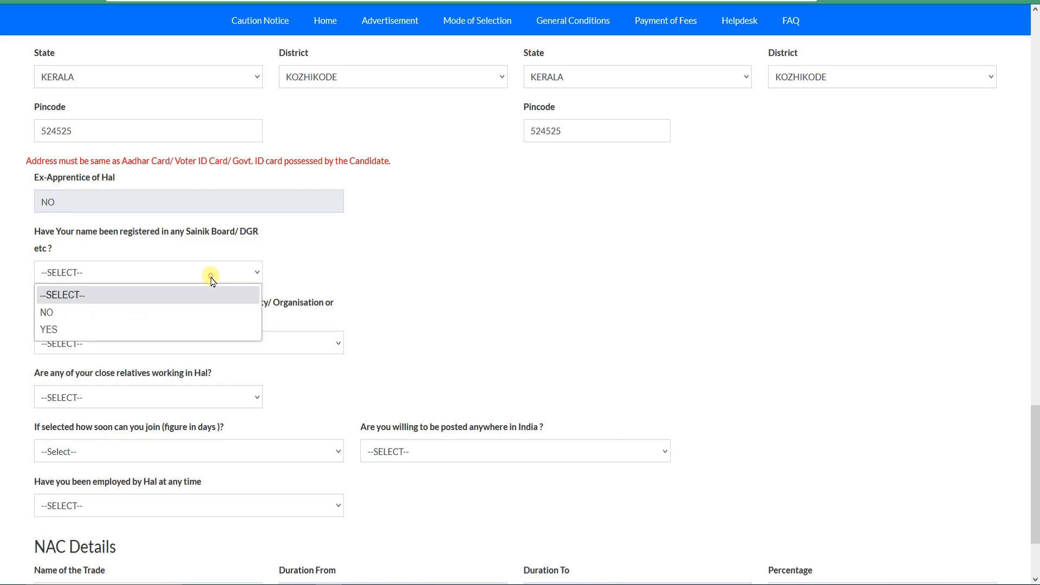
pyautogui.click(104, 319)
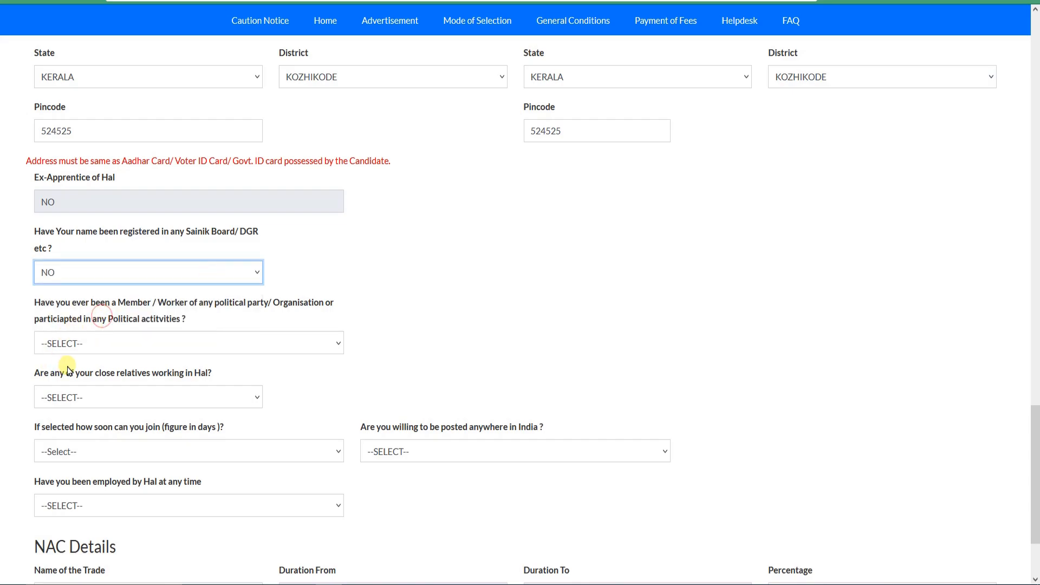
pyautogui.scroll(-2, 70, 341)
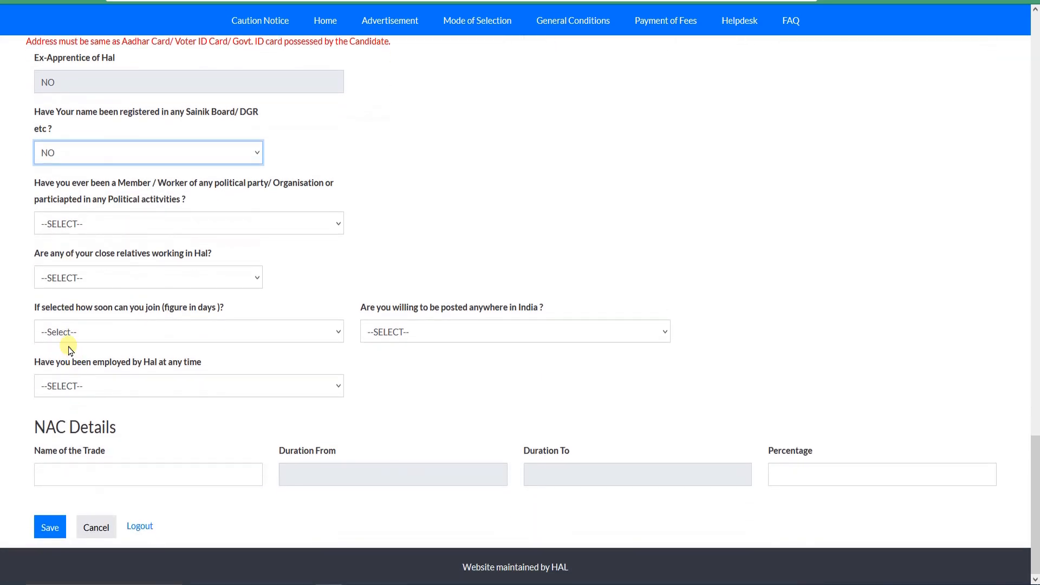
pyautogui.click(243, 234)
pyautogui.click(175, 269)
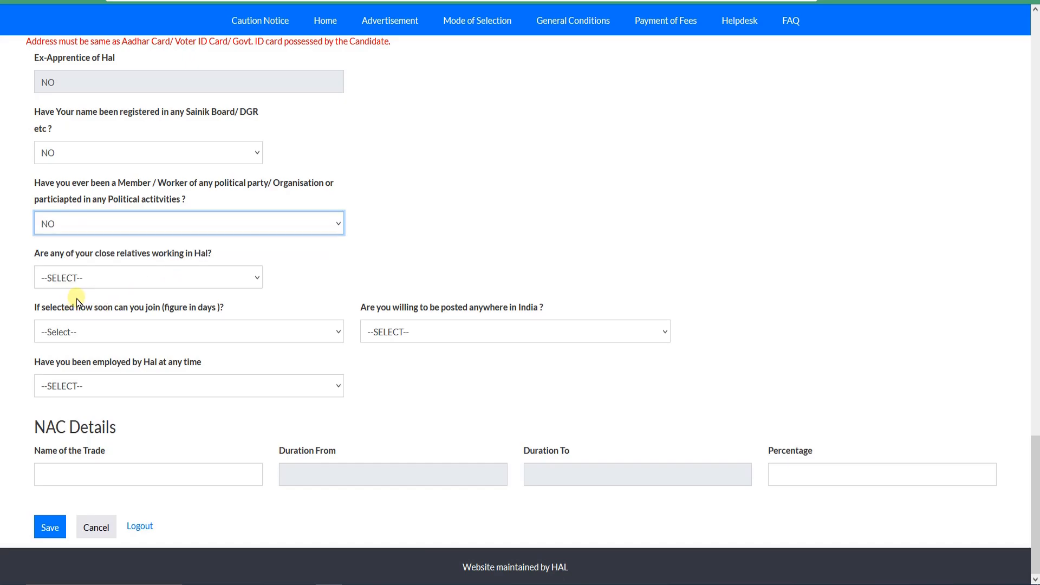
# Step: Preview the YES answer for close relatives working in HAL and set the answer to NO
pyautogui.click(163, 279)
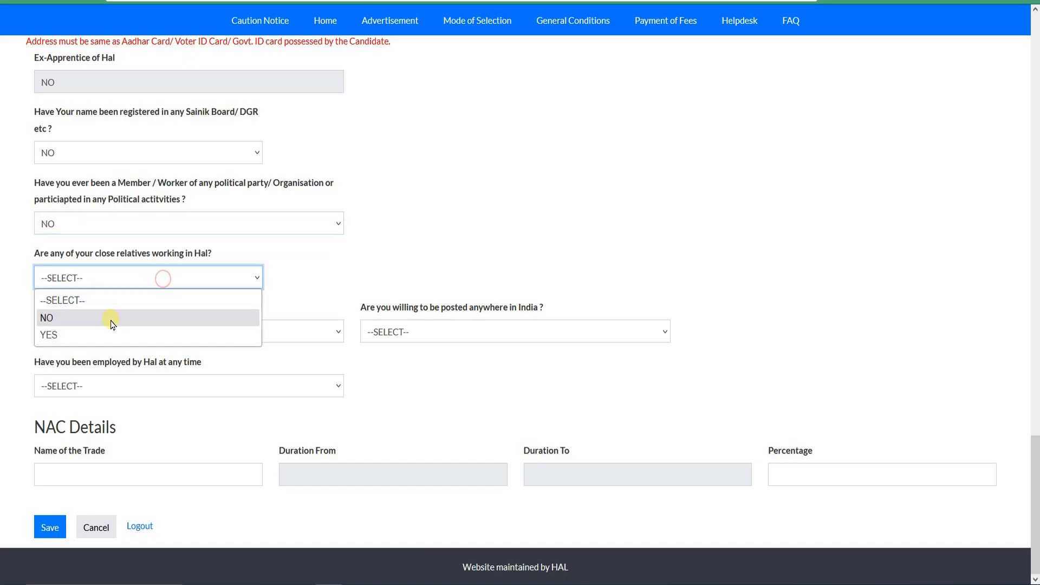
pyautogui.click(97, 335)
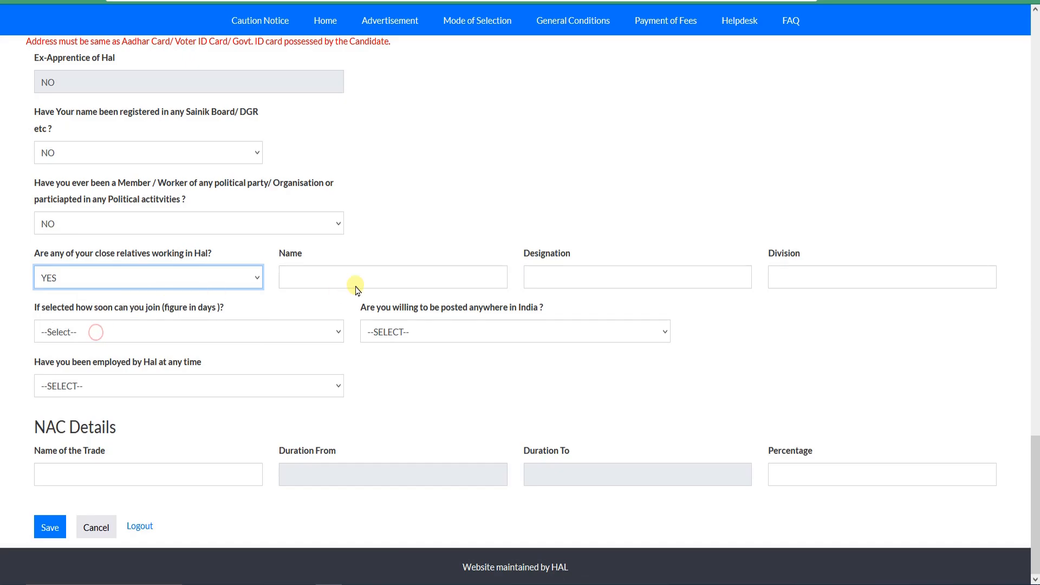
pyautogui.click(205, 286)
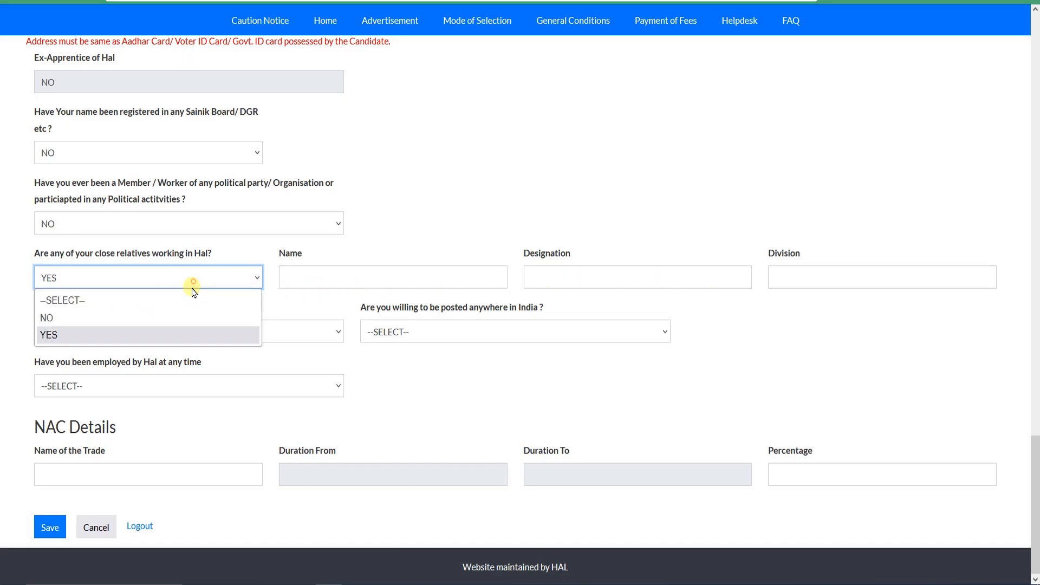
pyautogui.click(154, 319)
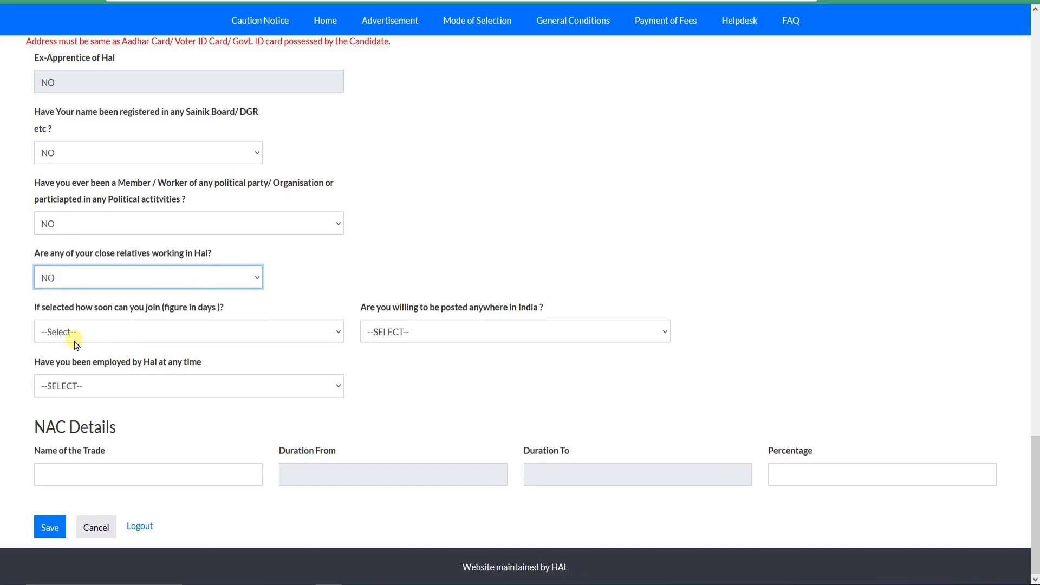
# Step: Set the joining time to 30 days and answer YES to being posted anywhere in India
pyautogui.click(103, 333)
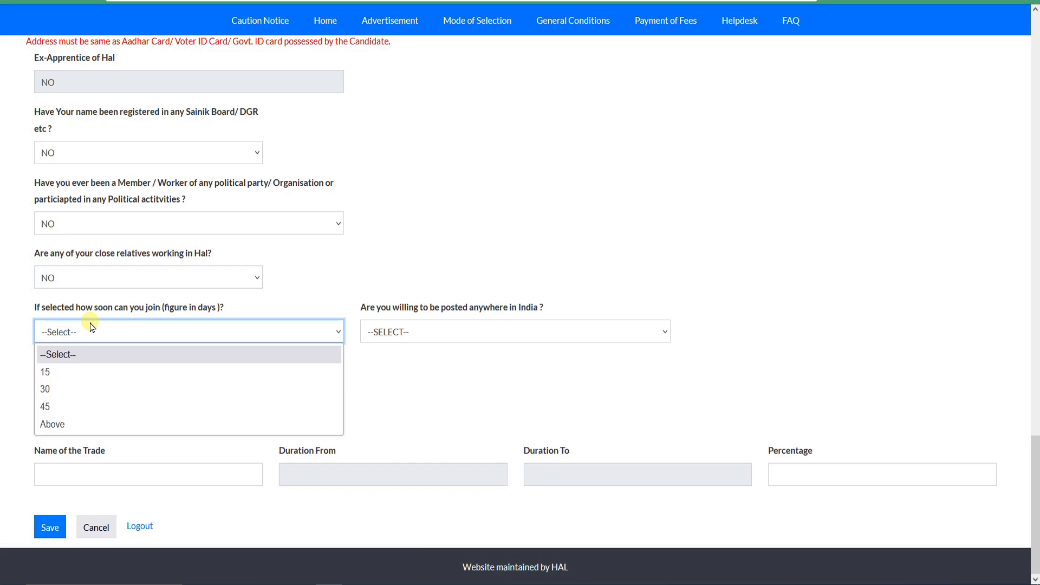
pyautogui.click(105, 389)
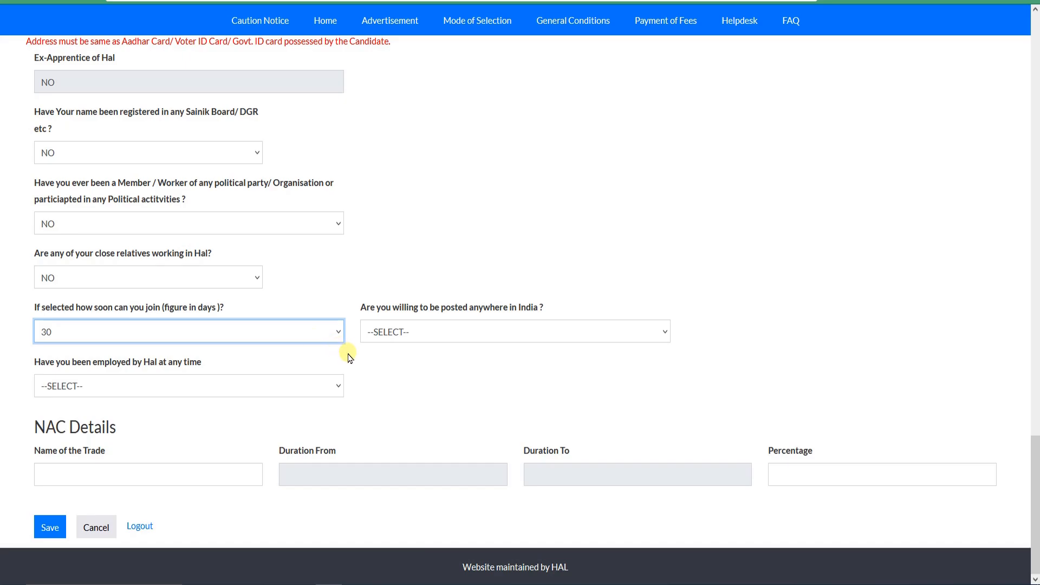
pyautogui.click(422, 332)
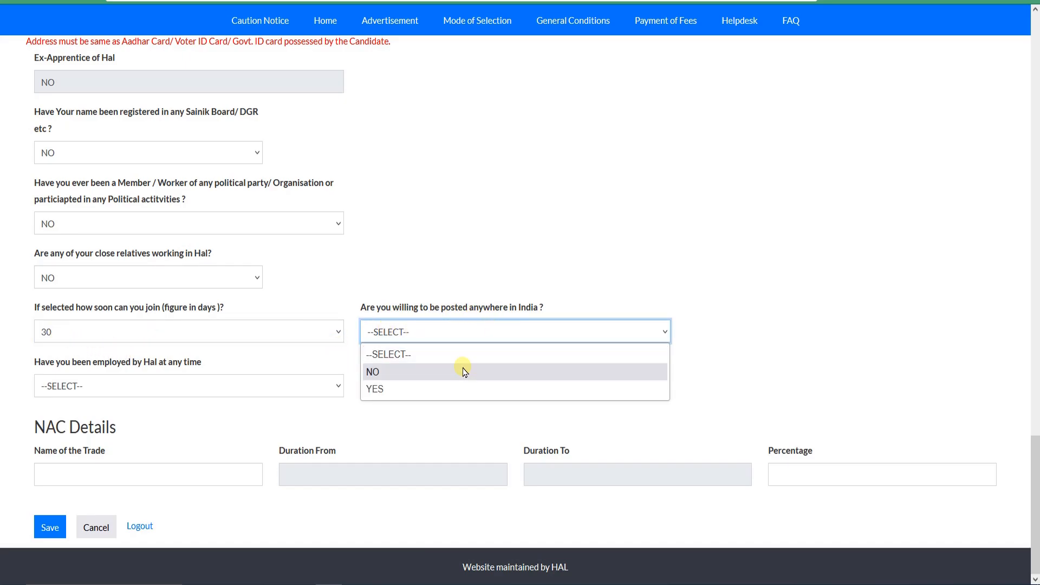
pyautogui.click(391, 390)
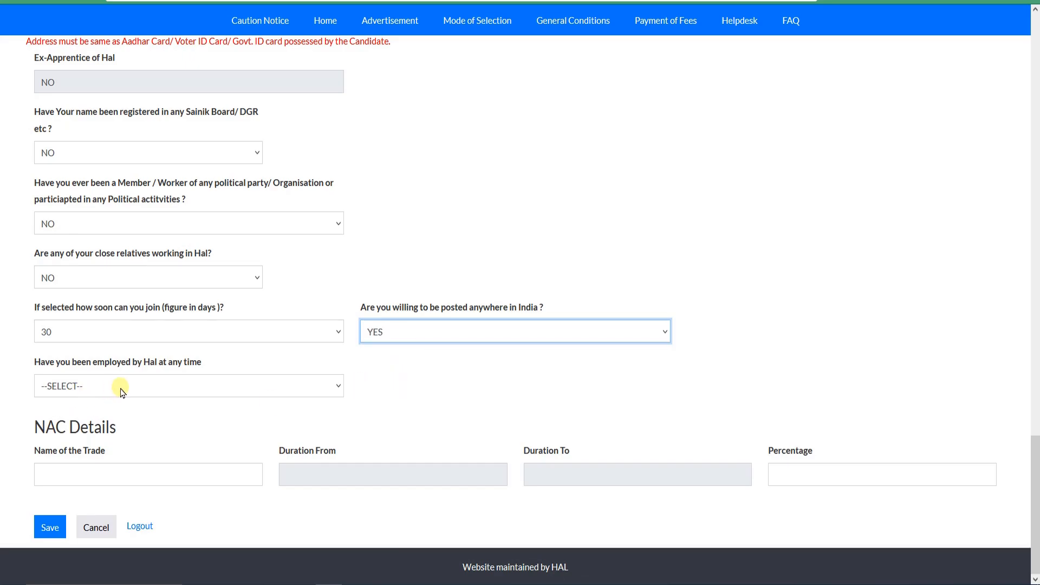
# Step: Preview the YES answer for previous employment by HAL and set the answer to NO
pyautogui.click(172, 391)
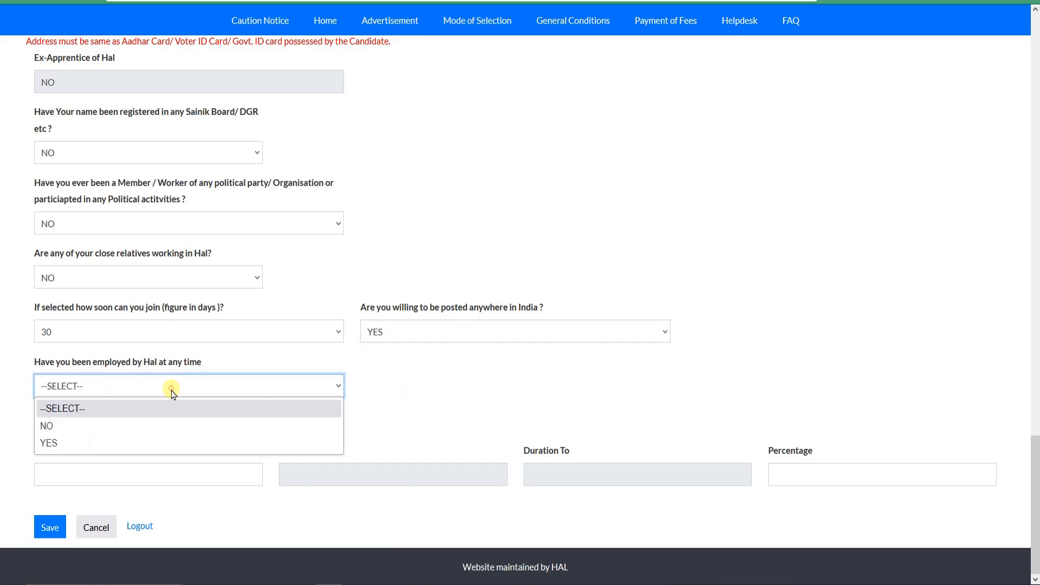
pyautogui.click(120, 439)
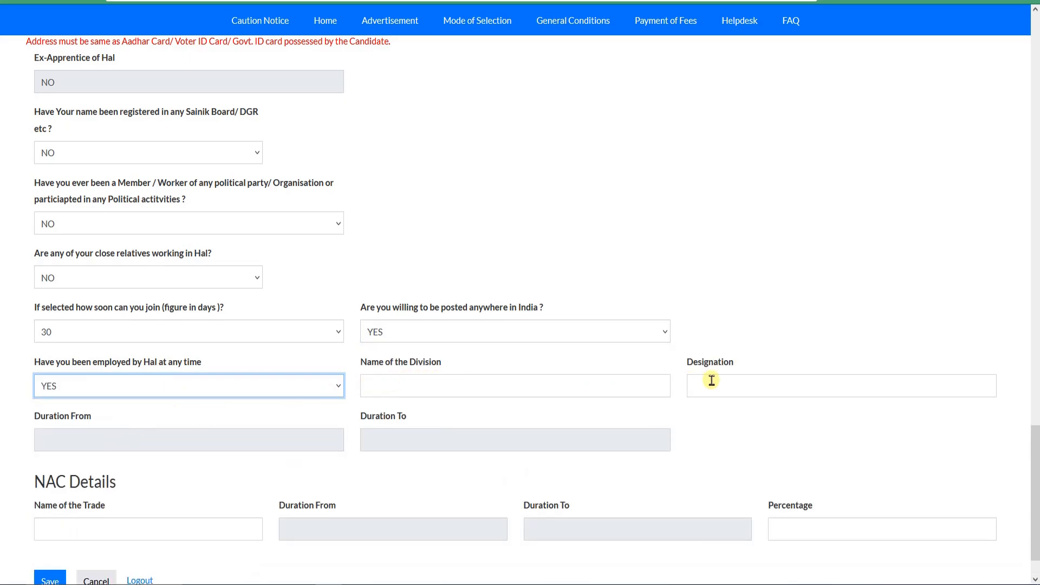
pyautogui.click(174, 390)
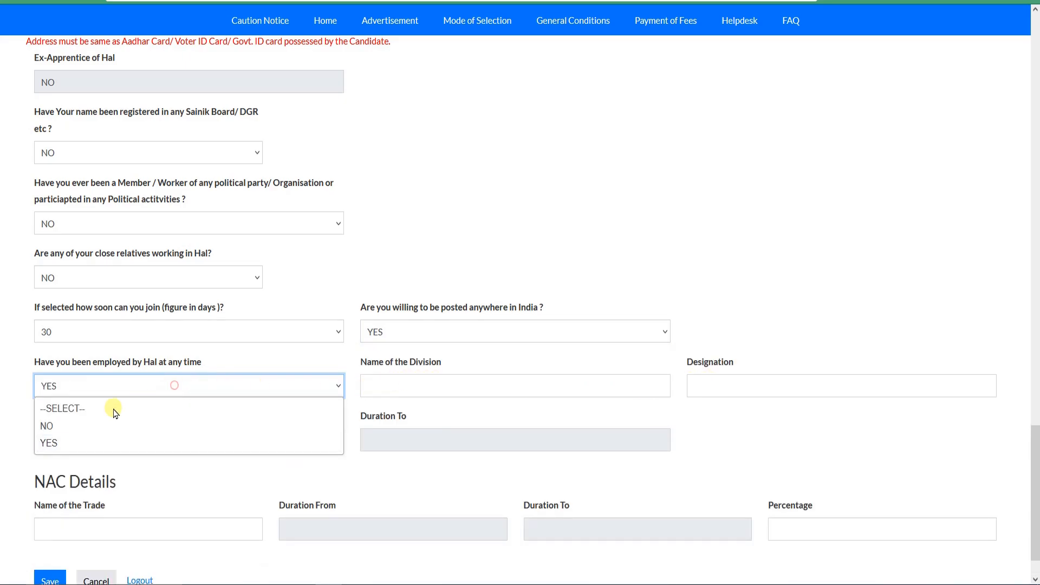
pyautogui.click(87, 425)
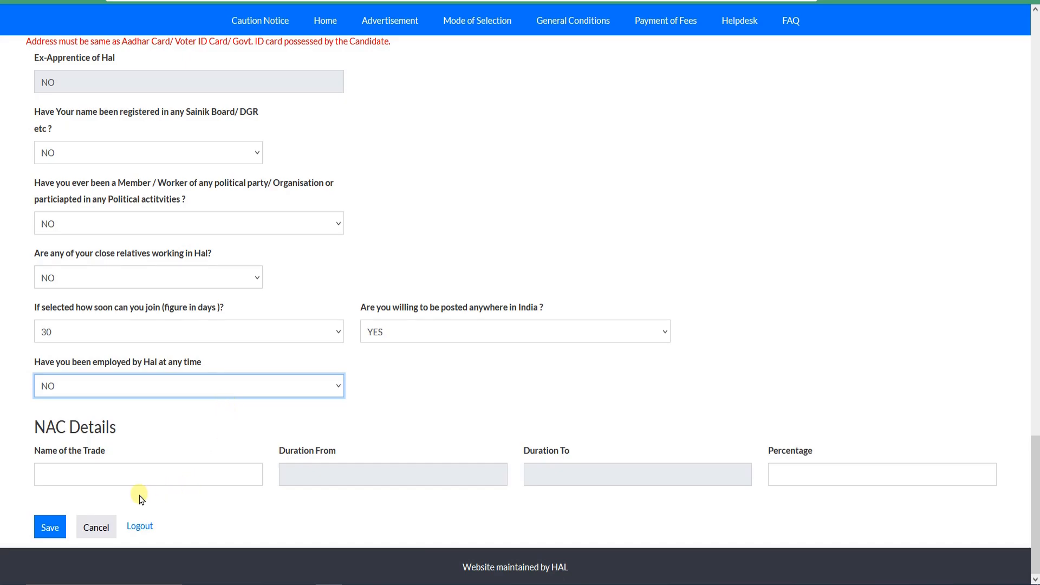
# Step: Enter FITTER as the NAC trade and set its duration from 01-02-2024 to 08-02-2023
pyautogui.click(51, 478)
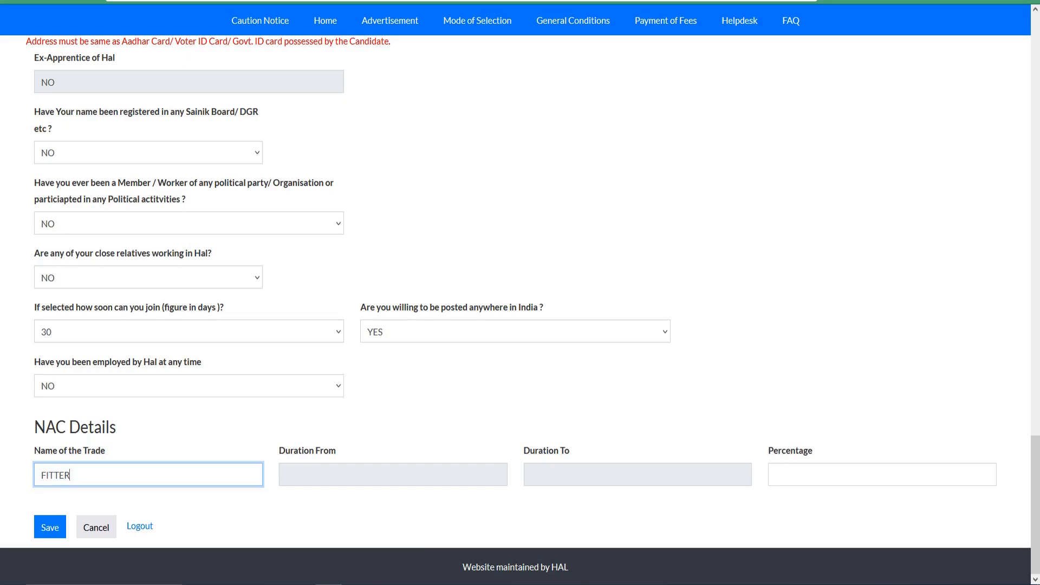
pyautogui.click(374, 480)
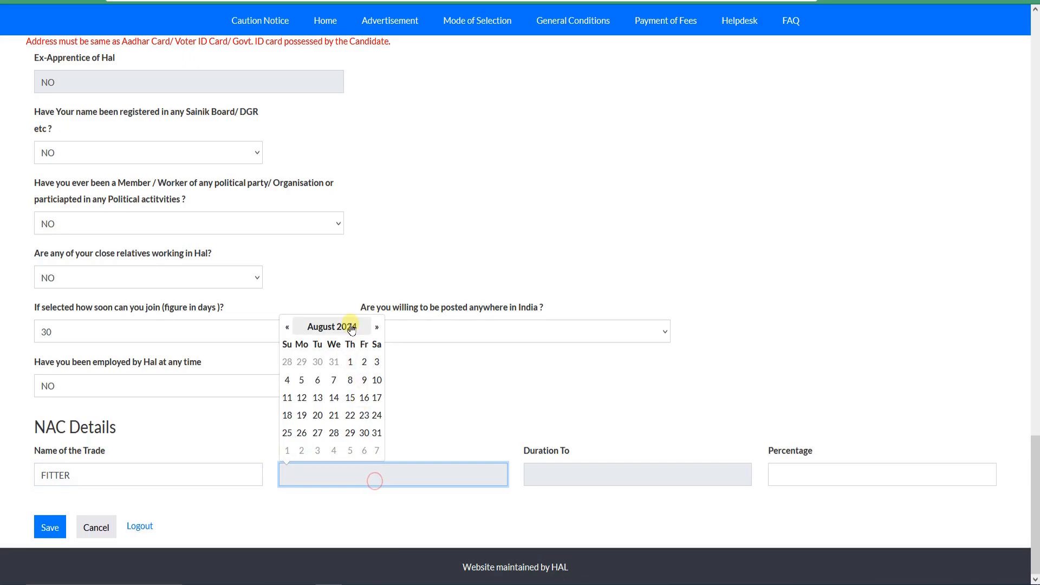
pyautogui.click(319, 328)
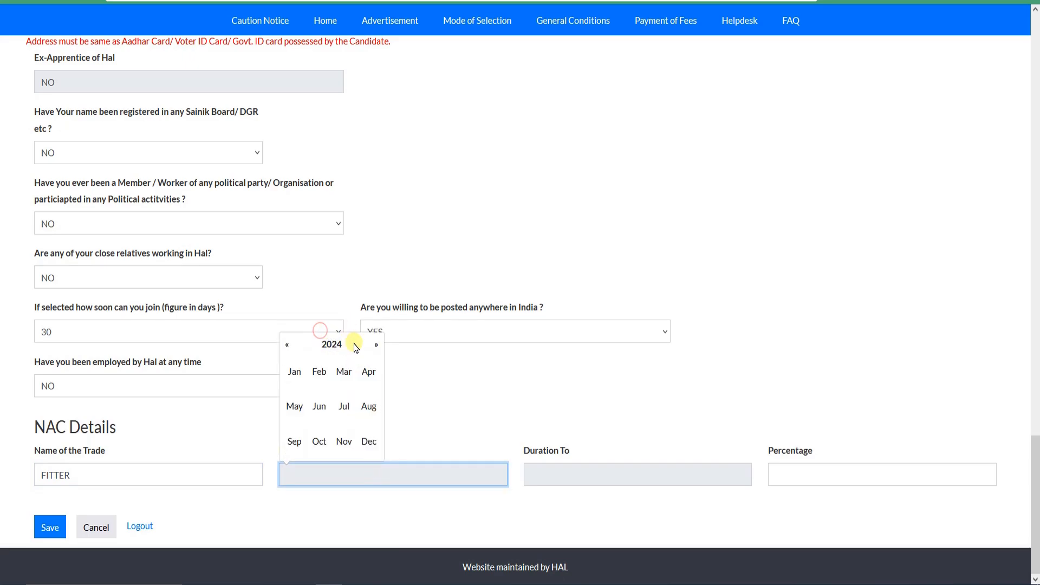
pyautogui.click(320, 380)
pyautogui.click(564, 470)
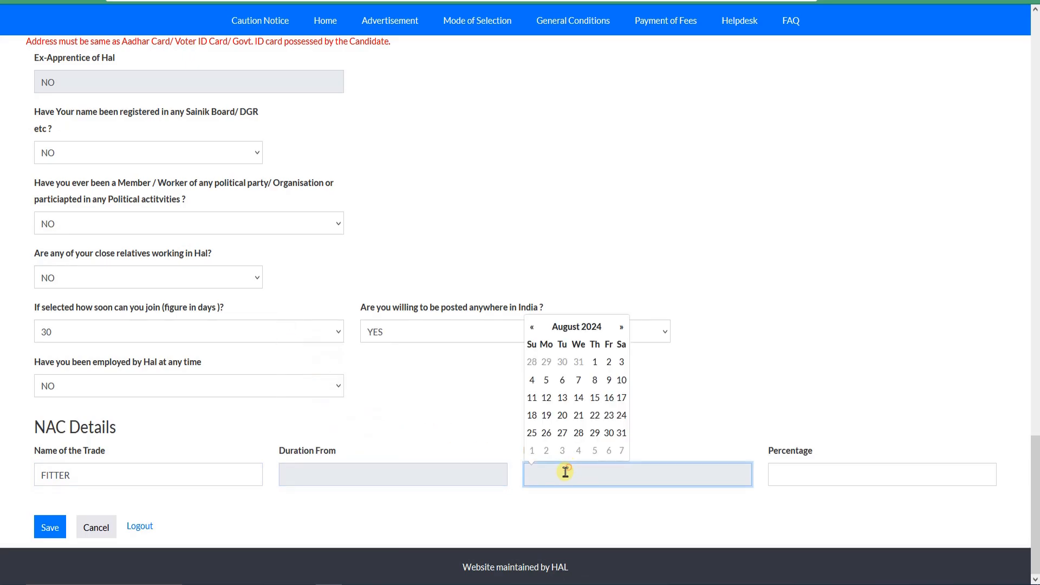
pyautogui.click(347, 477)
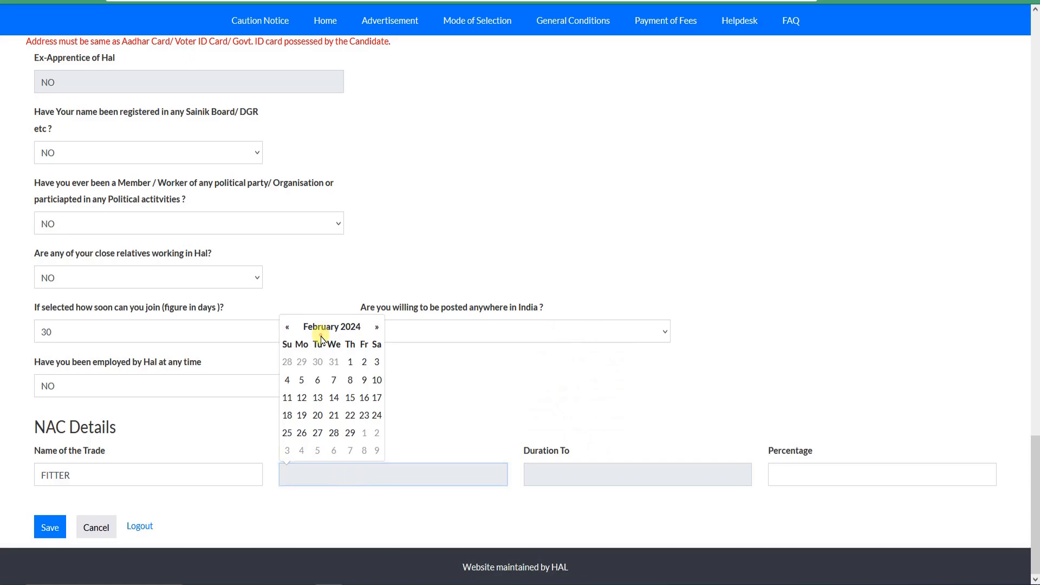
pyautogui.click(350, 361)
# Step: Enter 55 as the NAC percentage and save the application details
pyautogui.click(809, 479)
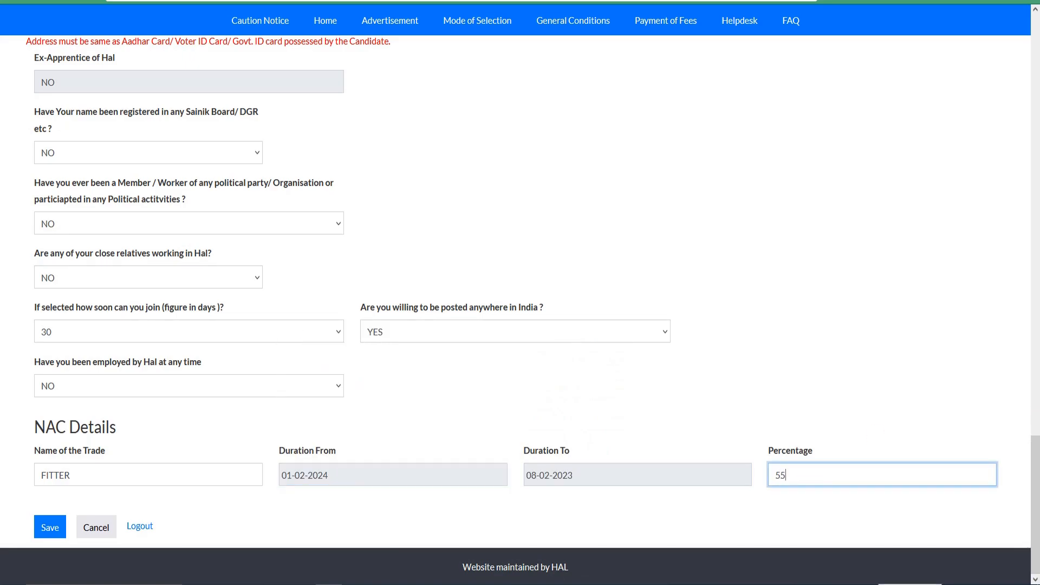
pyautogui.write('67')
pyautogui.click(54, 530)
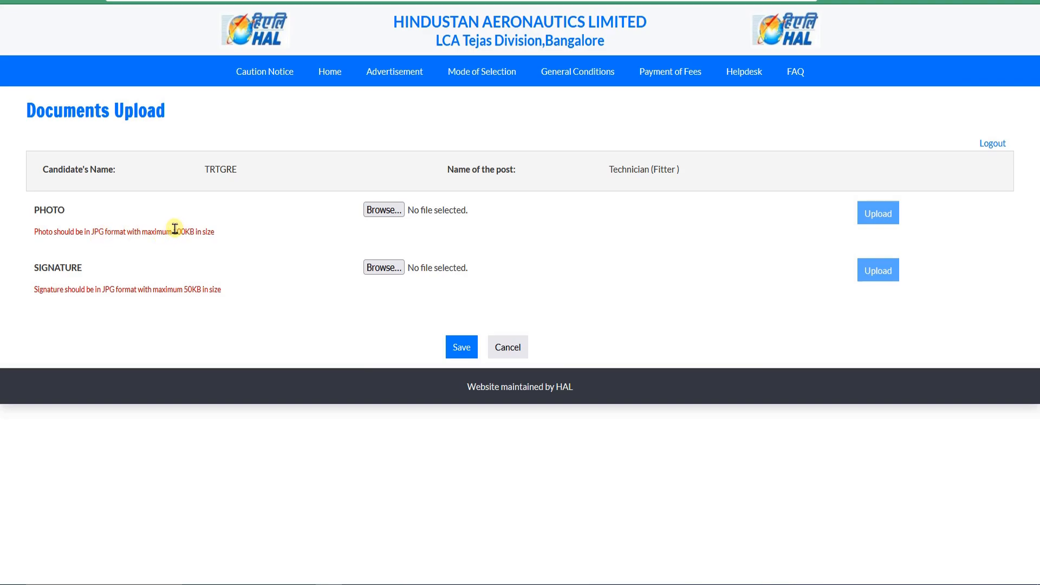
# Step: Check the size limits for the photo and signature, and choose the file 222 from the Desktop as the photo
pyautogui.moveTo(174, 229); pyautogui.dragTo(203, 232)
pyautogui.click(207, 232)
pyautogui.click(204, 232)
pyautogui.moveTo(165, 290); pyautogui.dragTo(221, 290)
pyautogui.click(221, 289)
pyautogui.click(382, 215)
pyautogui.click(382, 213)
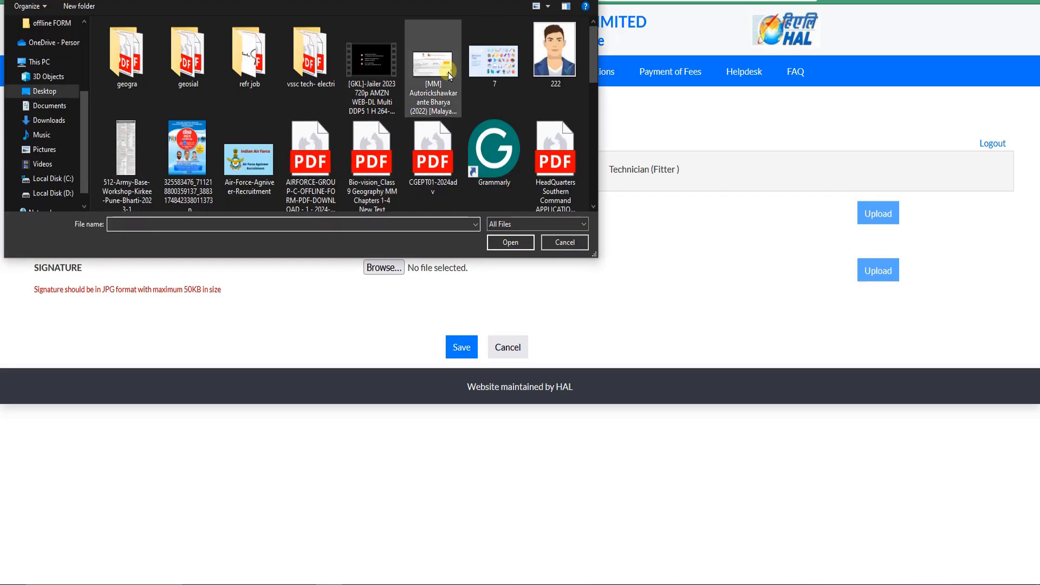
pyautogui.click(555, 67)
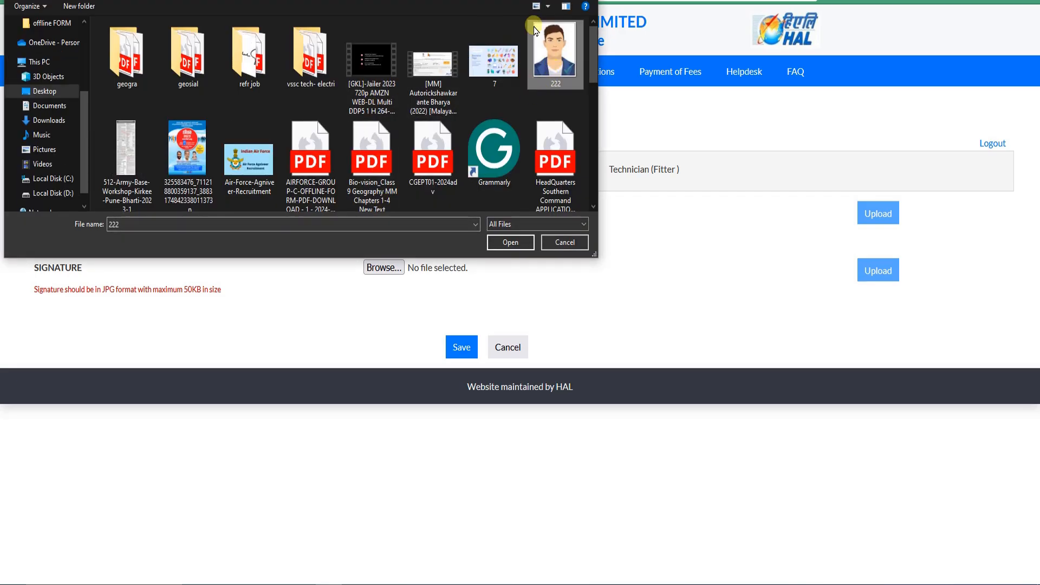
pyautogui.click(509, 245)
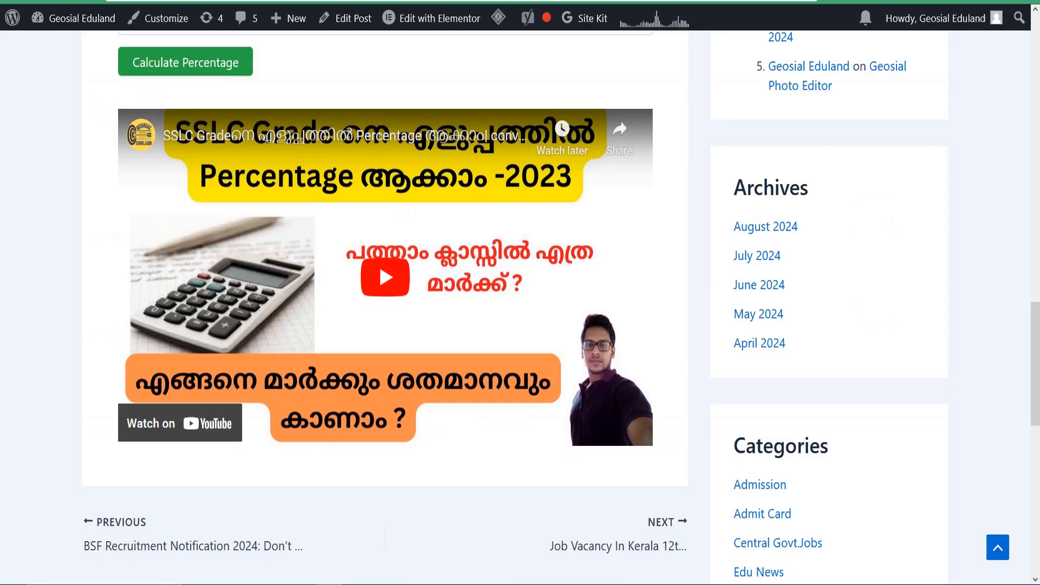
# Step: Show the Photo Editor on the Geosial Eduland site and preview its file selection without choosing a file
pyautogui.scroll(20, 378, 262)
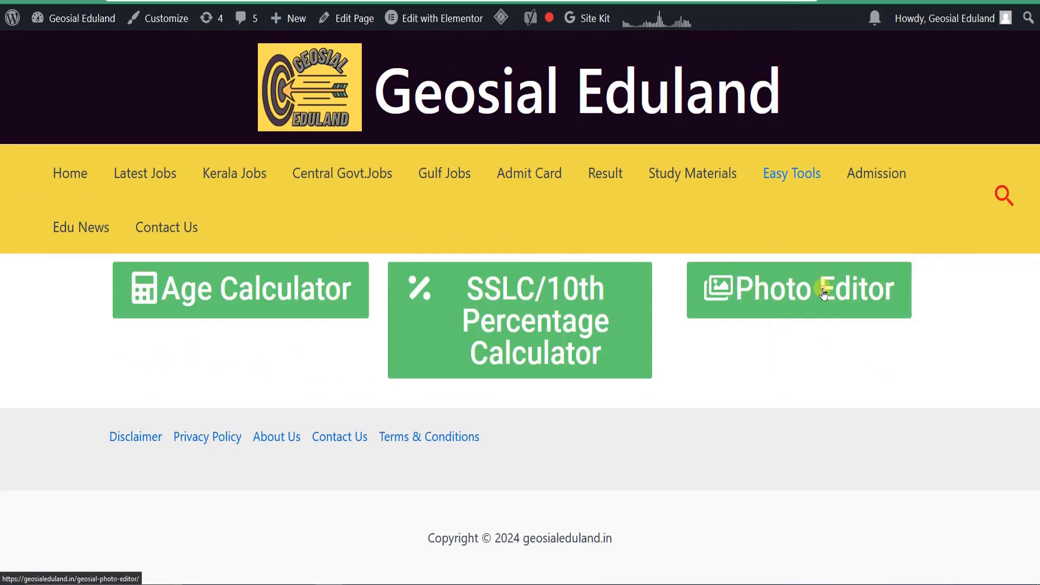
pyautogui.click(823, 293)
pyautogui.scroll(-8, 627, 287)
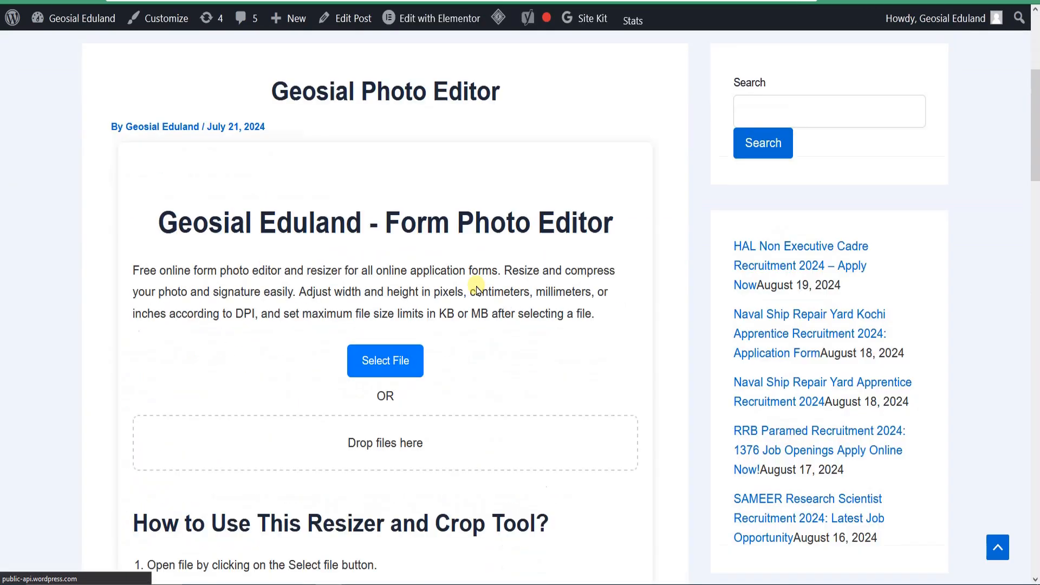
pyautogui.scroll(3, 401, 277)
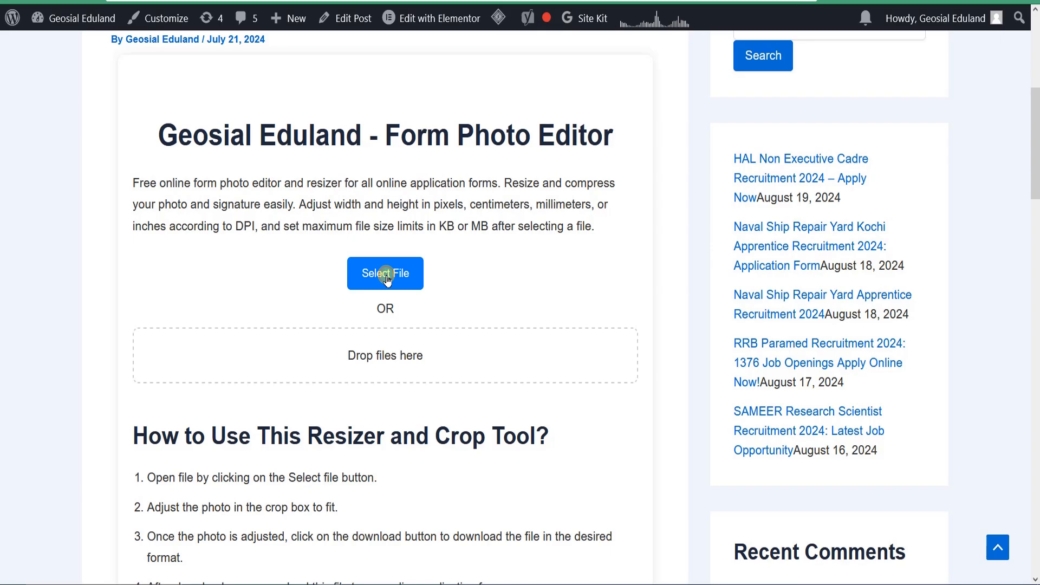
pyautogui.click(386, 275)
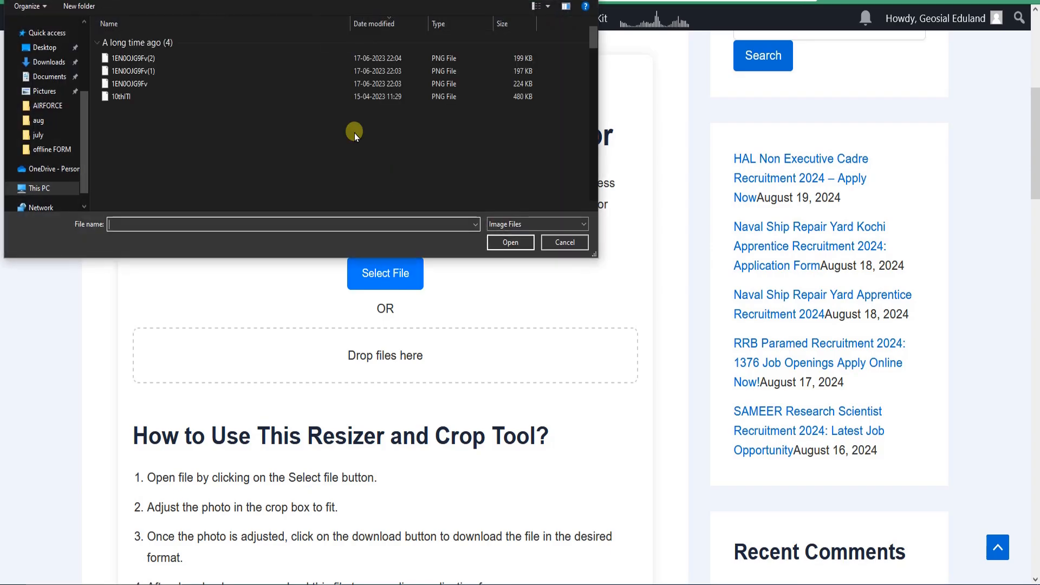
pyautogui.click(567, 242)
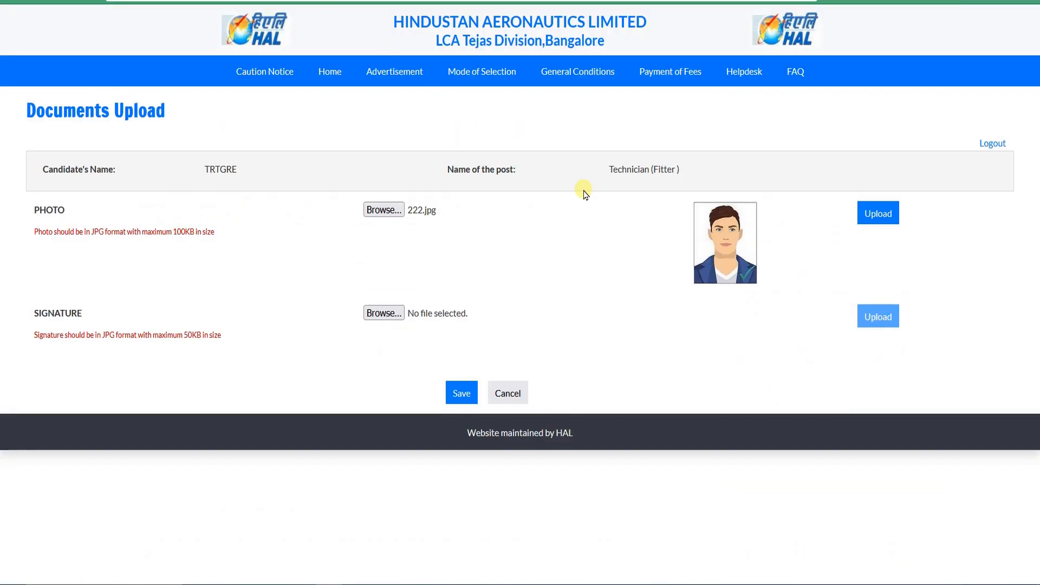
# Step: Choose signatssc as the signature file and upload the selected photo to the HAL application
pyautogui.click(383, 312)
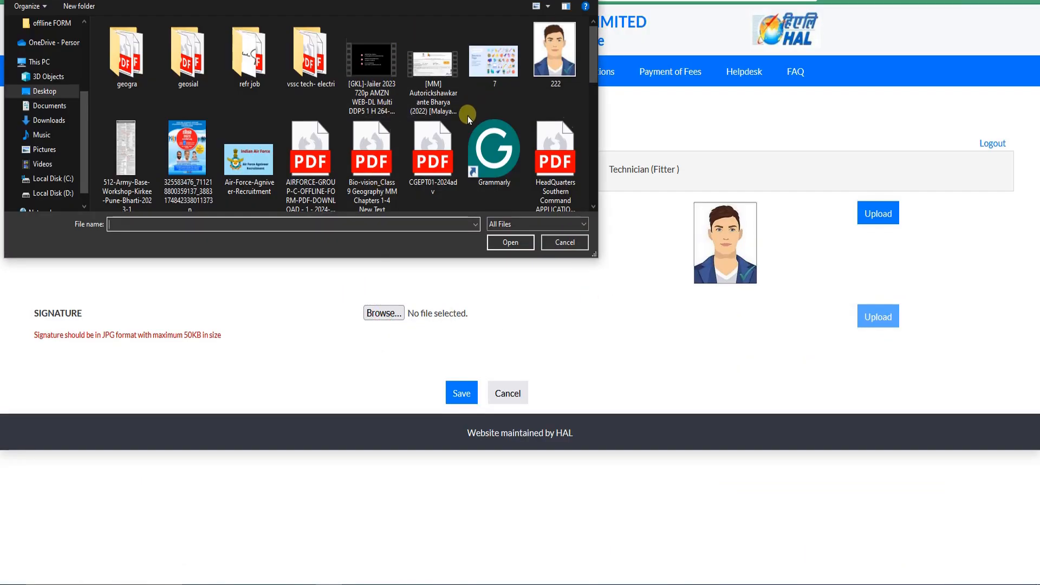
pyautogui.scroll(-5, 466, 116)
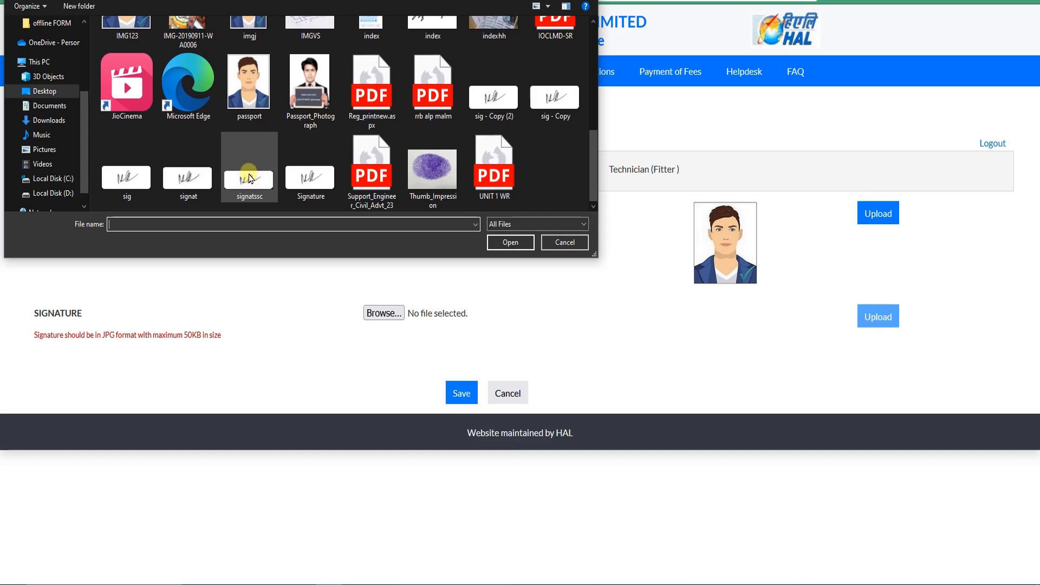
pyautogui.click(248, 176)
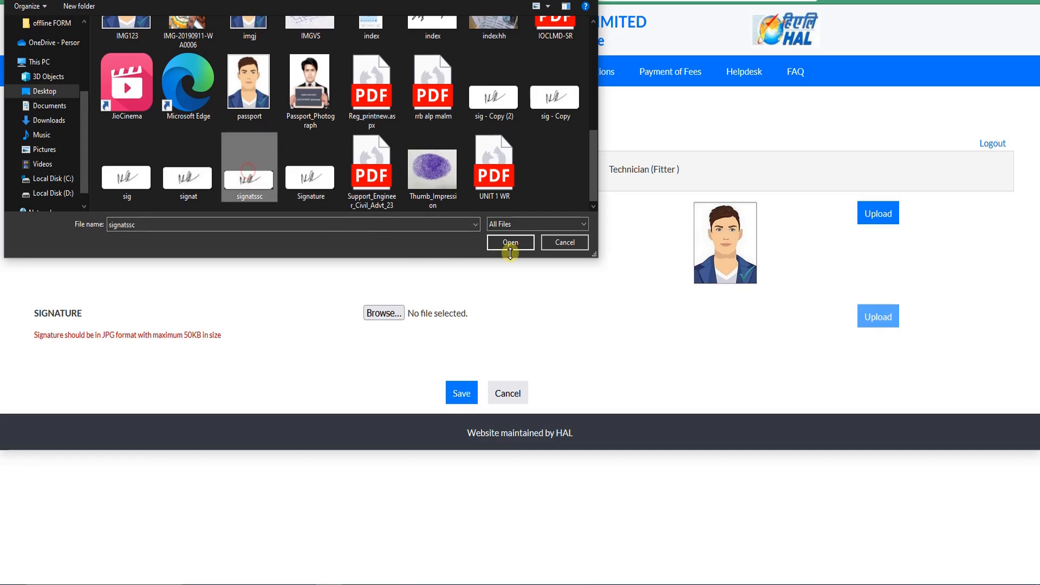
pyautogui.click(513, 242)
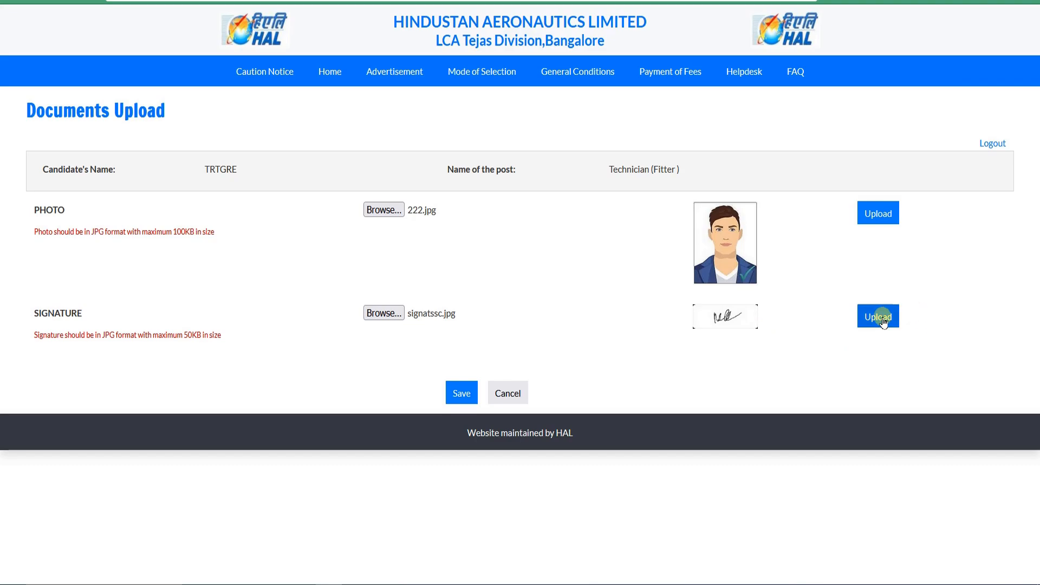
pyautogui.click(878, 213)
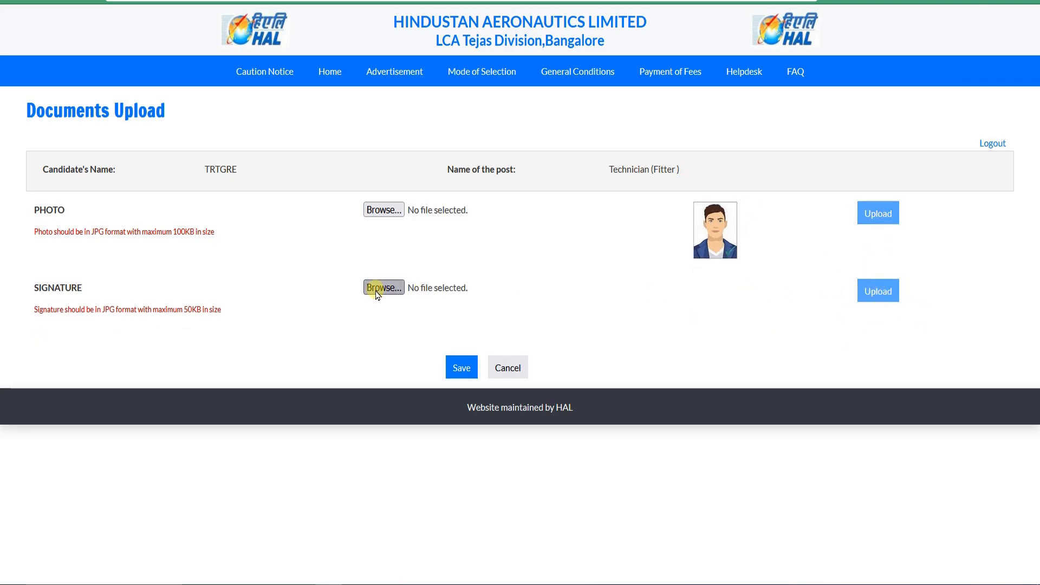
# Step: Choose the file Signature as the applicant's signature, upload it and save the uploaded documents
pyautogui.click(384, 210)
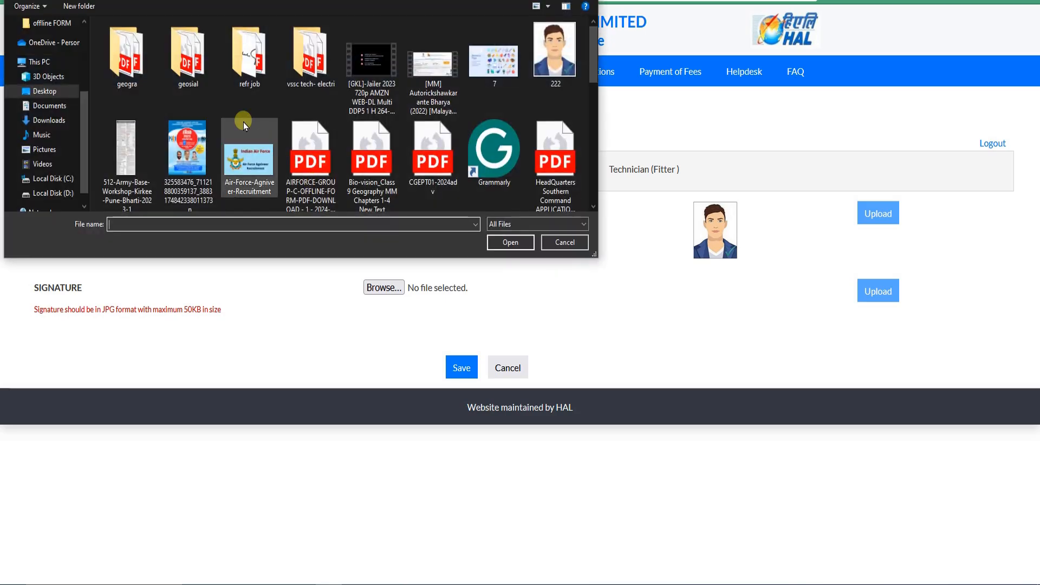
pyautogui.scroll(-3, 382, 139)
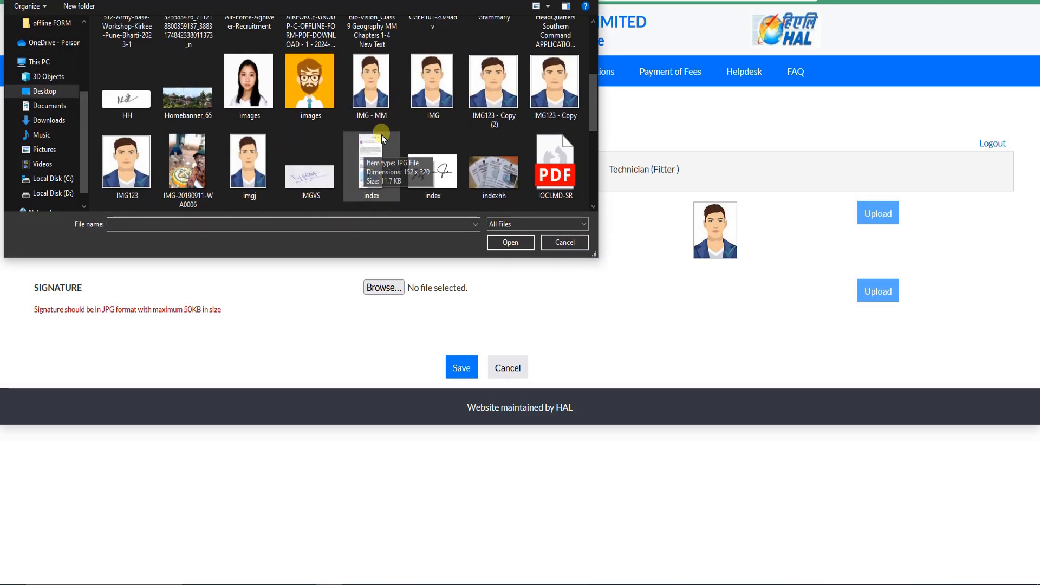
pyautogui.click(310, 174)
pyautogui.scroll(-1, 313, 166)
pyautogui.click(316, 165)
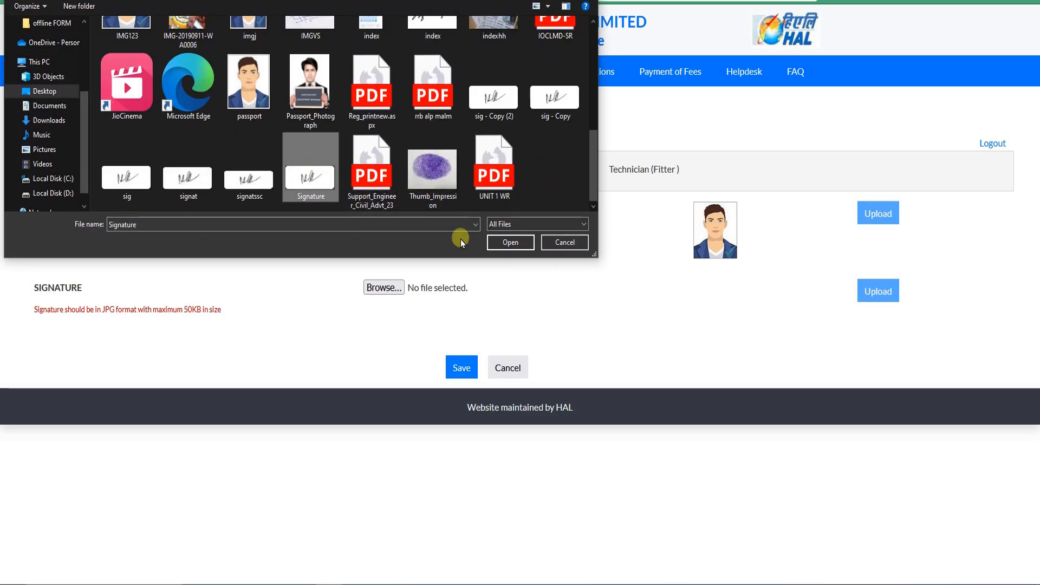
pyautogui.click(516, 243)
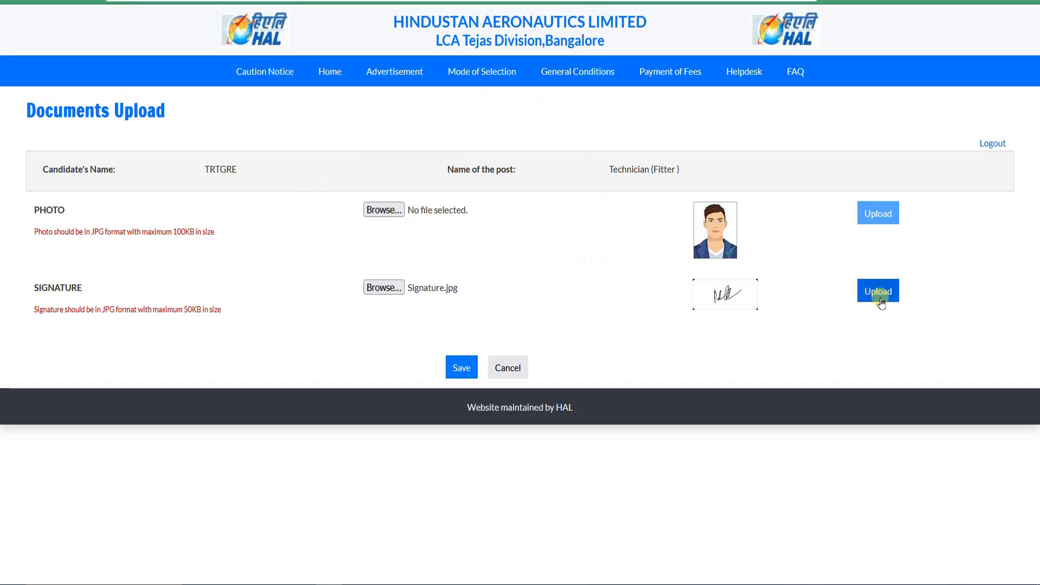
pyautogui.click(881, 302)
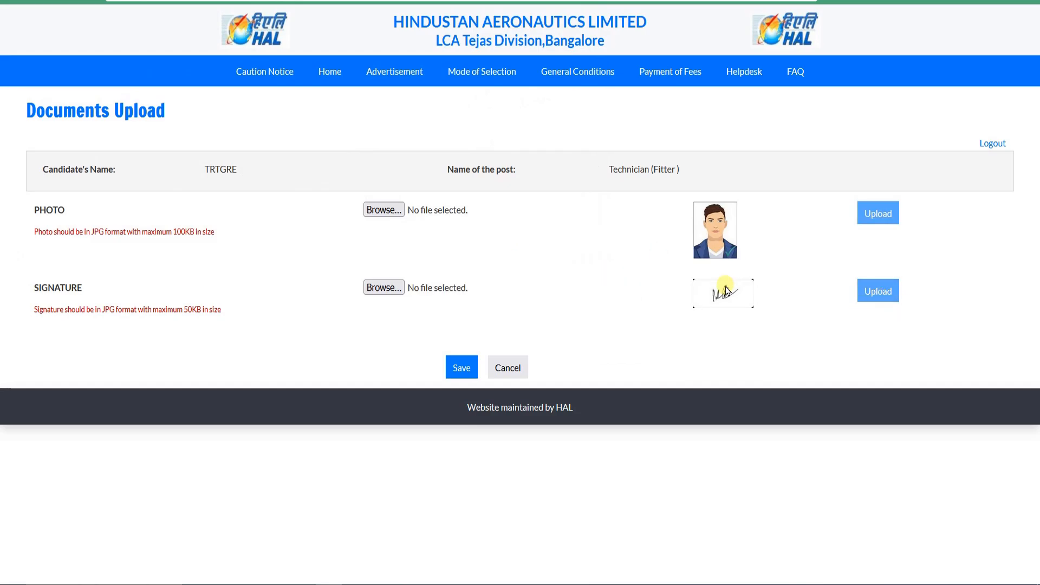
pyautogui.click(462, 369)
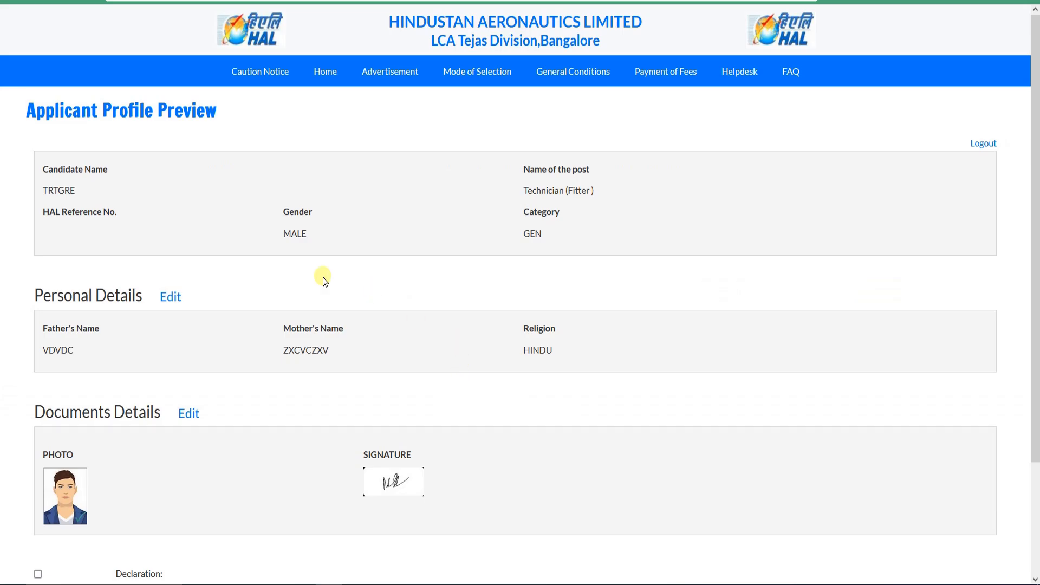
# Step: Review the Applicant Profile Preview, accept the declaration and confirm the final submission of the application
pyautogui.moveTo(27, 111); pyautogui.dragTo(232, 121)
pyautogui.click(233, 125)
pyautogui.scroll(-3, 232, 125)
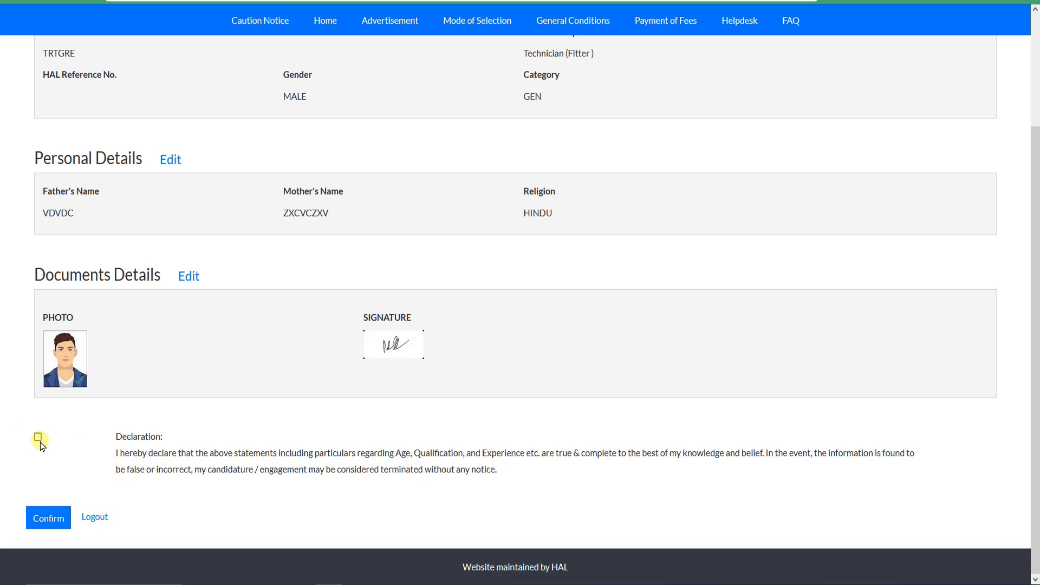
pyautogui.click(46, 521)
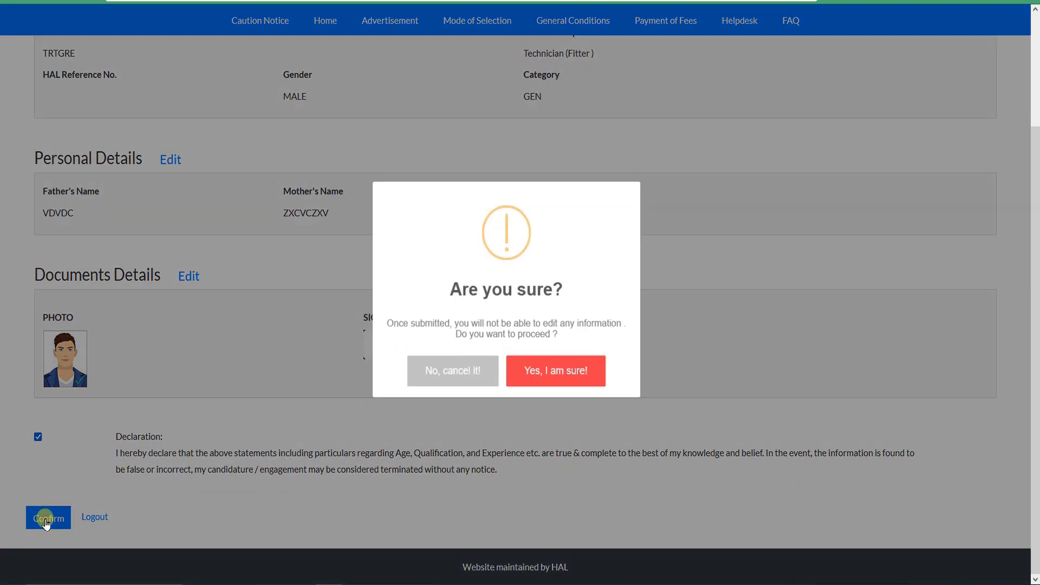
pyautogui.click(561, 373)
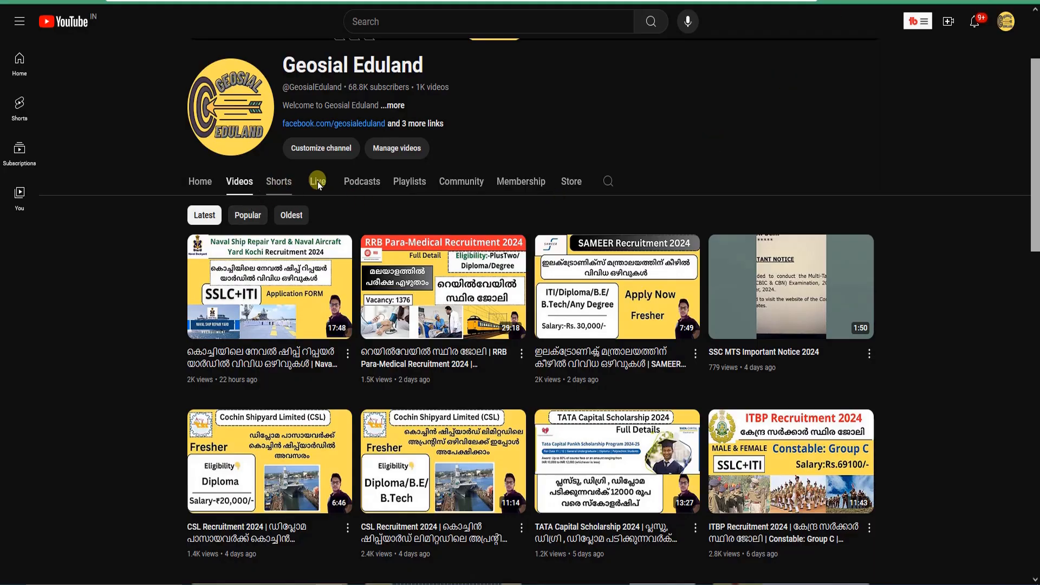
# Step: Look through the latest videos on the Geosial Eduland YouTube channel
pyautogui.scroll(3, 478, 245)
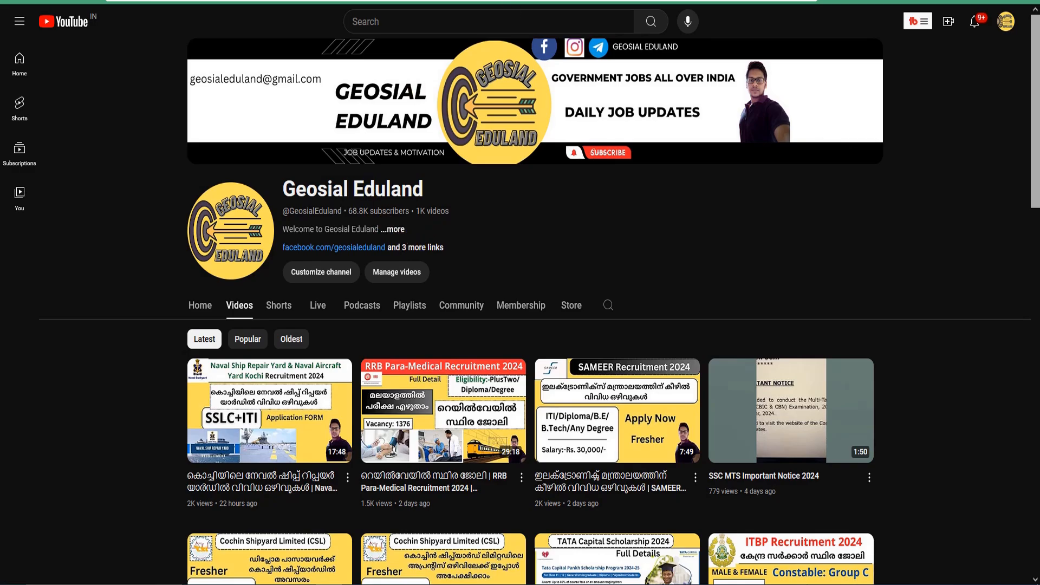
pyautogui.scroll(-3, 877, 311)
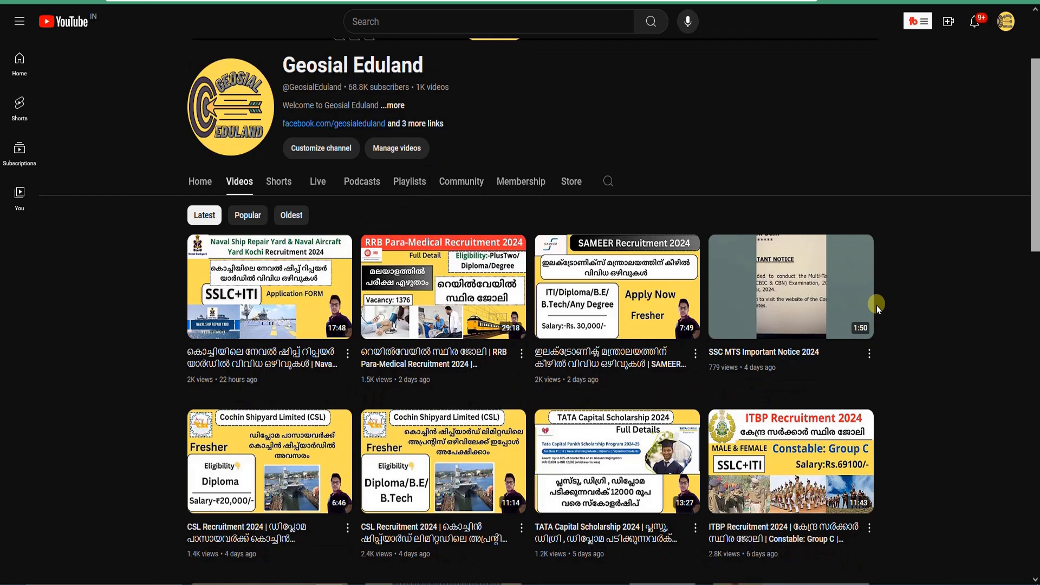
pyautogui.scroll(3, 964, 299)
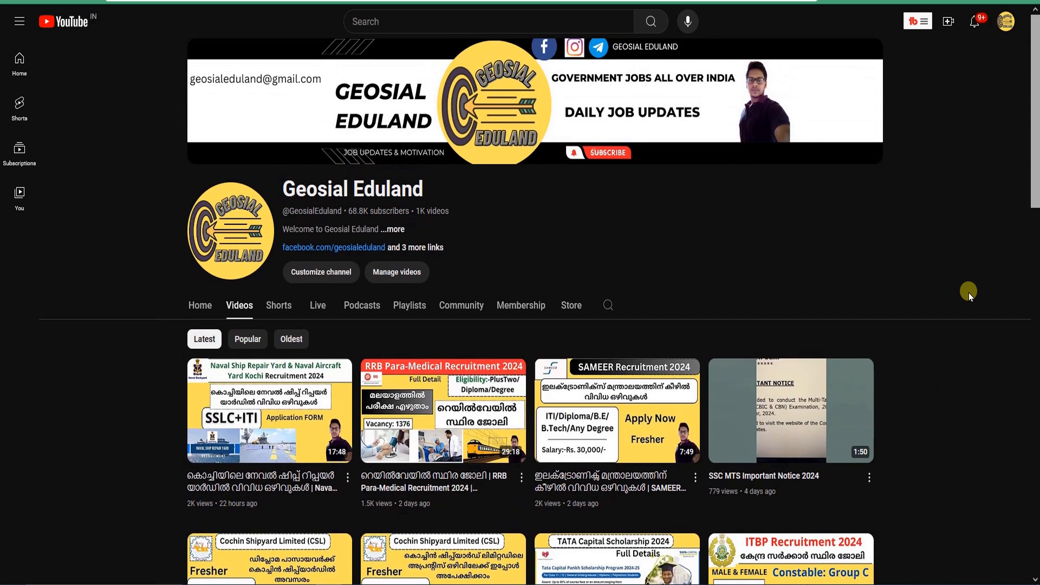
pyautogui.scroll(-3, 969, 293)
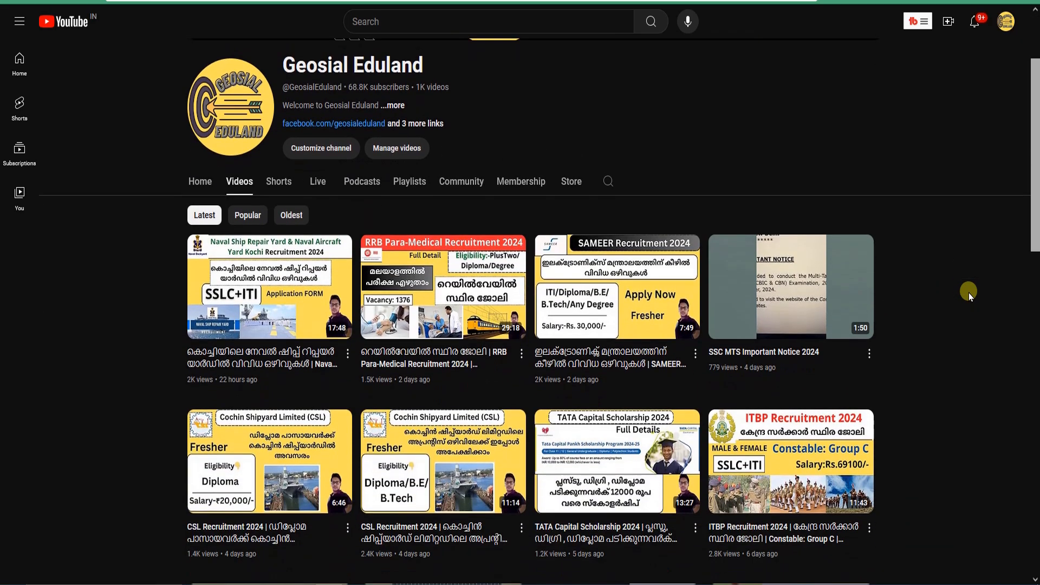
pyautogui.scroll(2, 969, 293)
pyautogui.scroll(1, 969, 293)
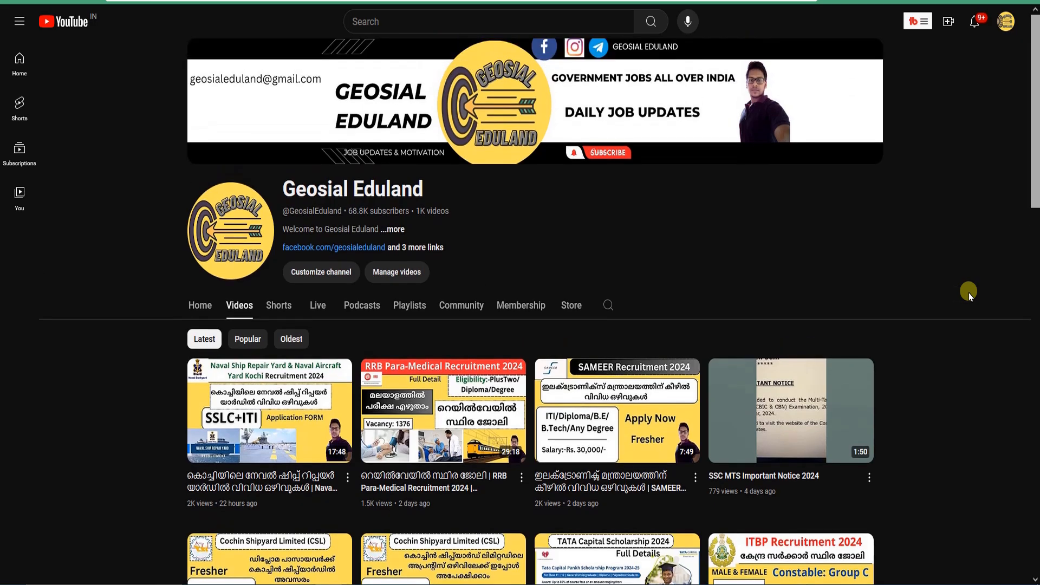
pyautogui.scroll(-5, 969, 292)
pyautogui.scroll(-1, 829, 363)
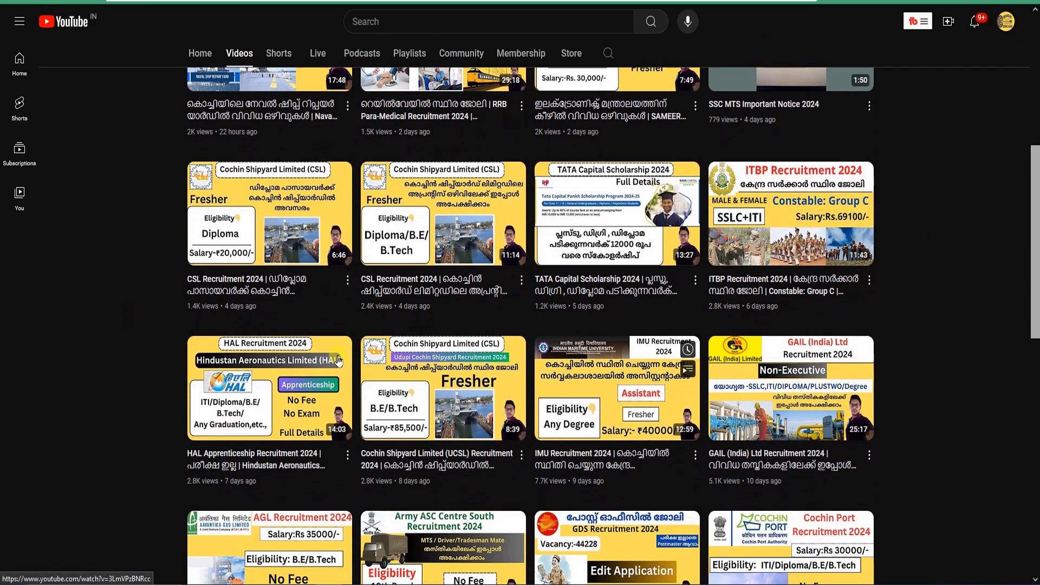
pyautogui.scroll(5, 832, 362)
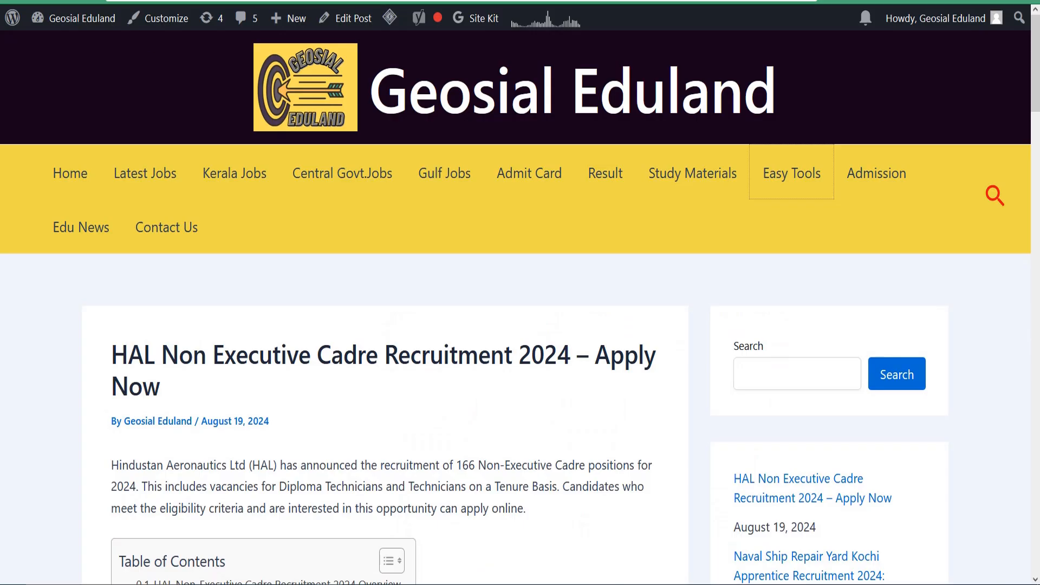
# Step: Examine the Important Links of the HAL recruitment post, covering study materials, notification, Apply NOW and the HAL Reference No. search
pyautogui.scroll(-15, 304, 265)
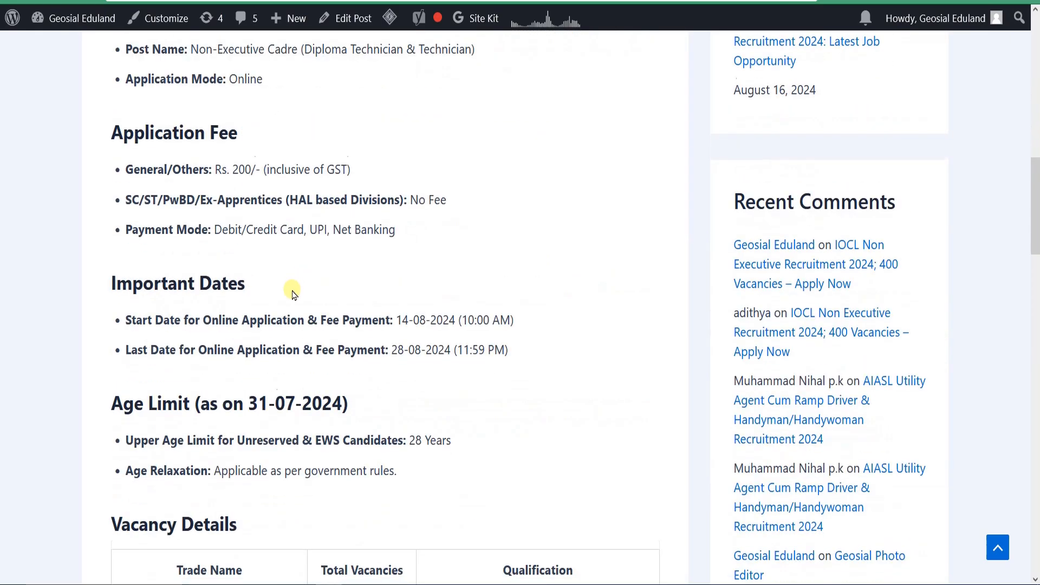
pyautogui.scroll(-6, 306, 309)
pyautogui.scroll(3, 203, 239)
pyautogui.scroll(-5, 233, 333)
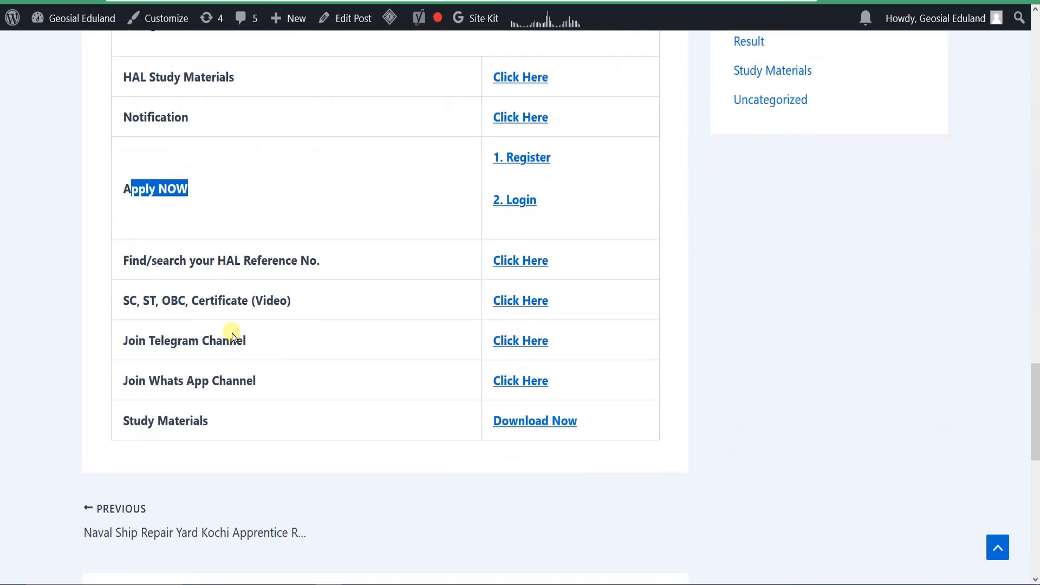
pyautogui.scroll(2, 168, 133)
pyautogui.moveTo(157, 164); pyautogui.dragTo(288, 204)
pyautogui.click(285, 202)
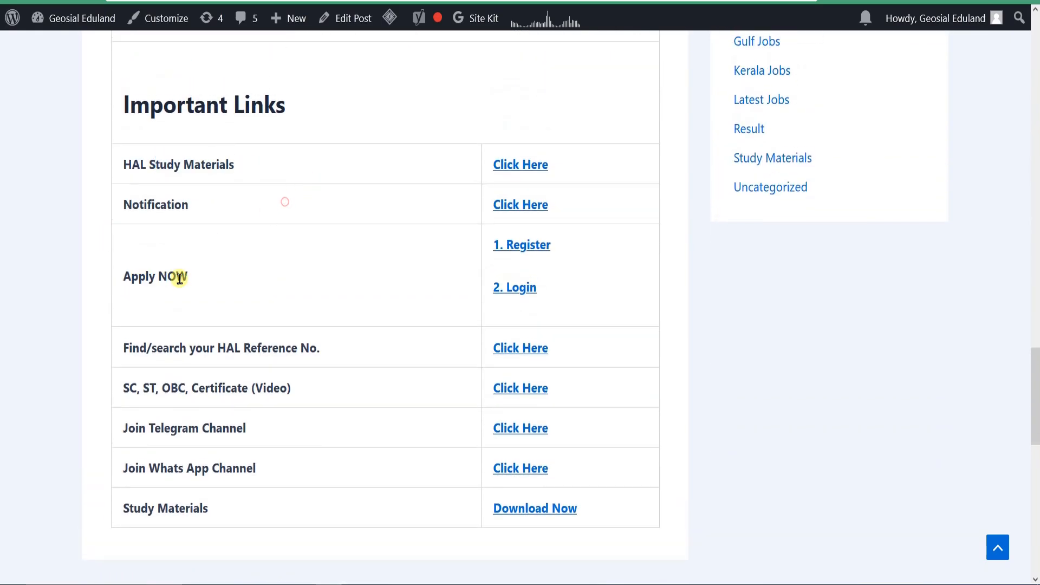
pyautogui.moveTo(133, 351); pyautogui.dragTo(395, 352)
pyautogui.click(395, 352)
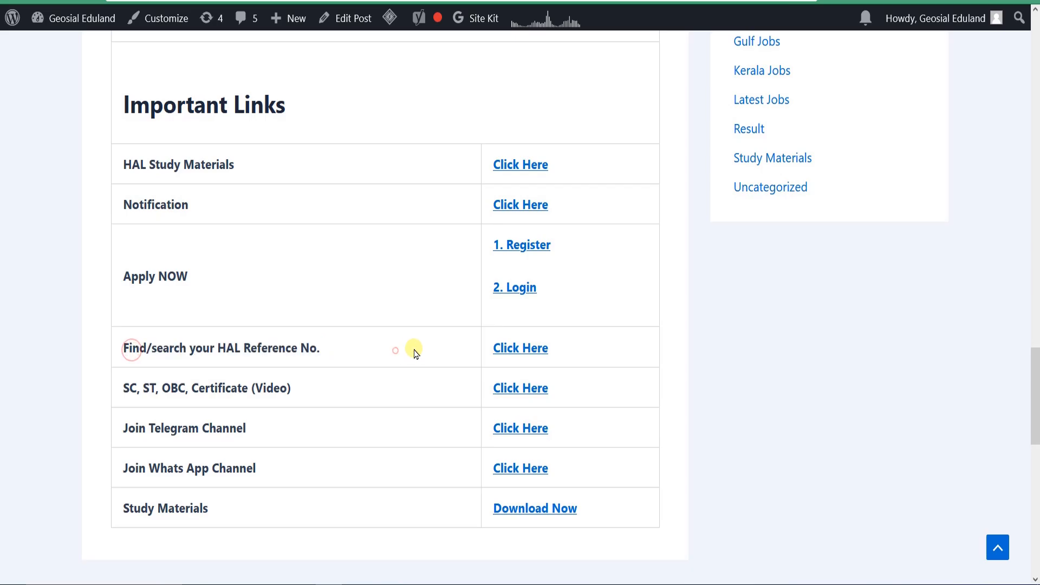